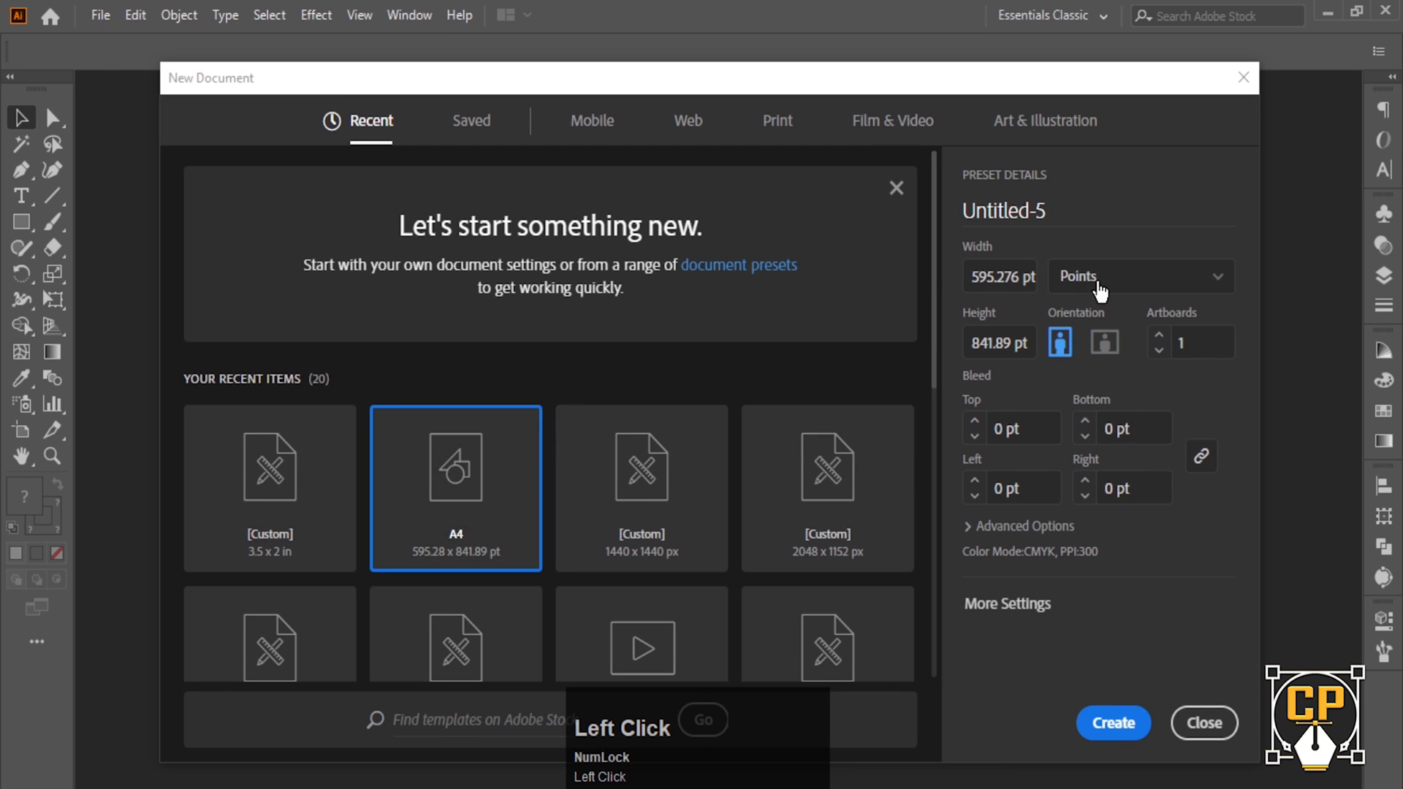
- Create a new 3.5 × 2 in document in inches with 0.125 in bleed and 2 artboards
left_click(1100, 287)
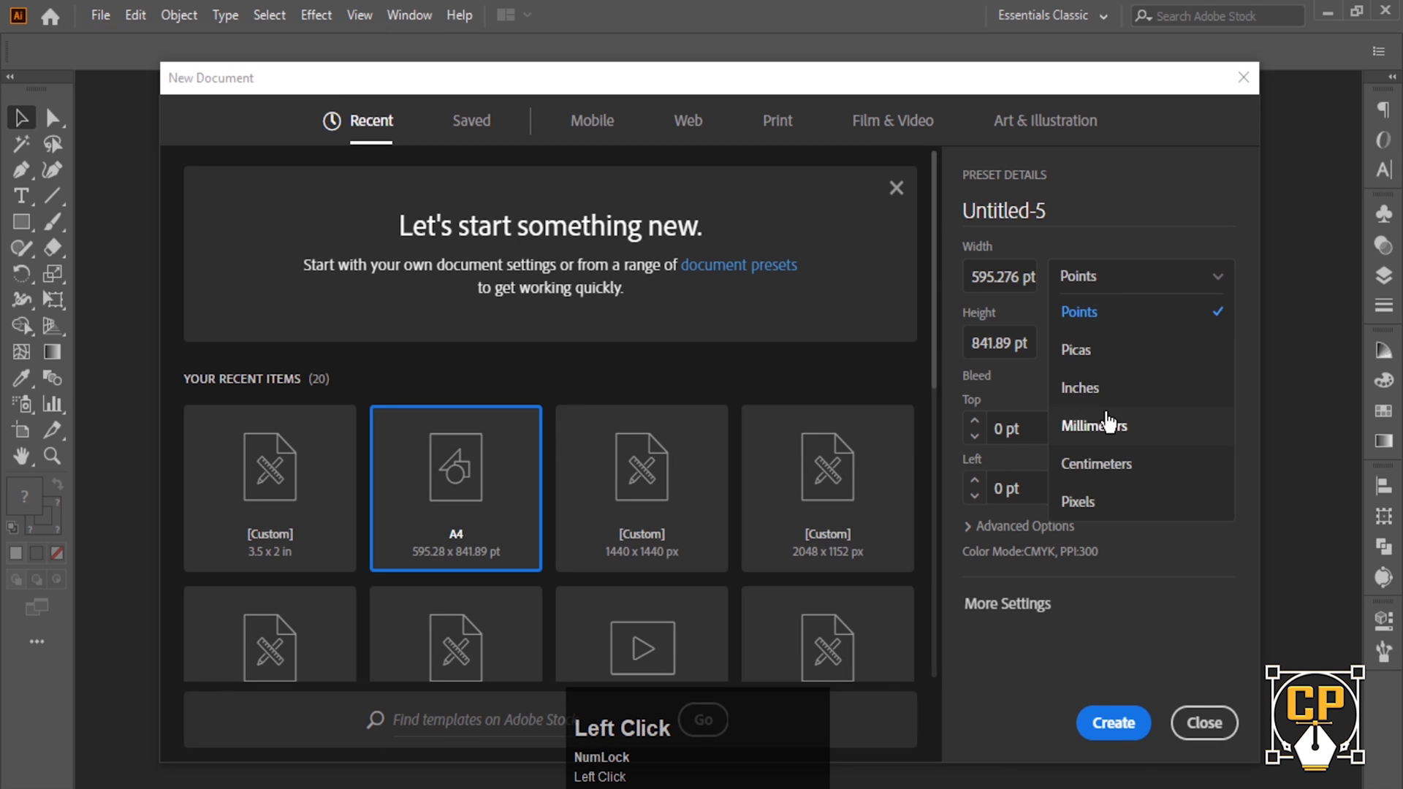
left_click(1141, 394)
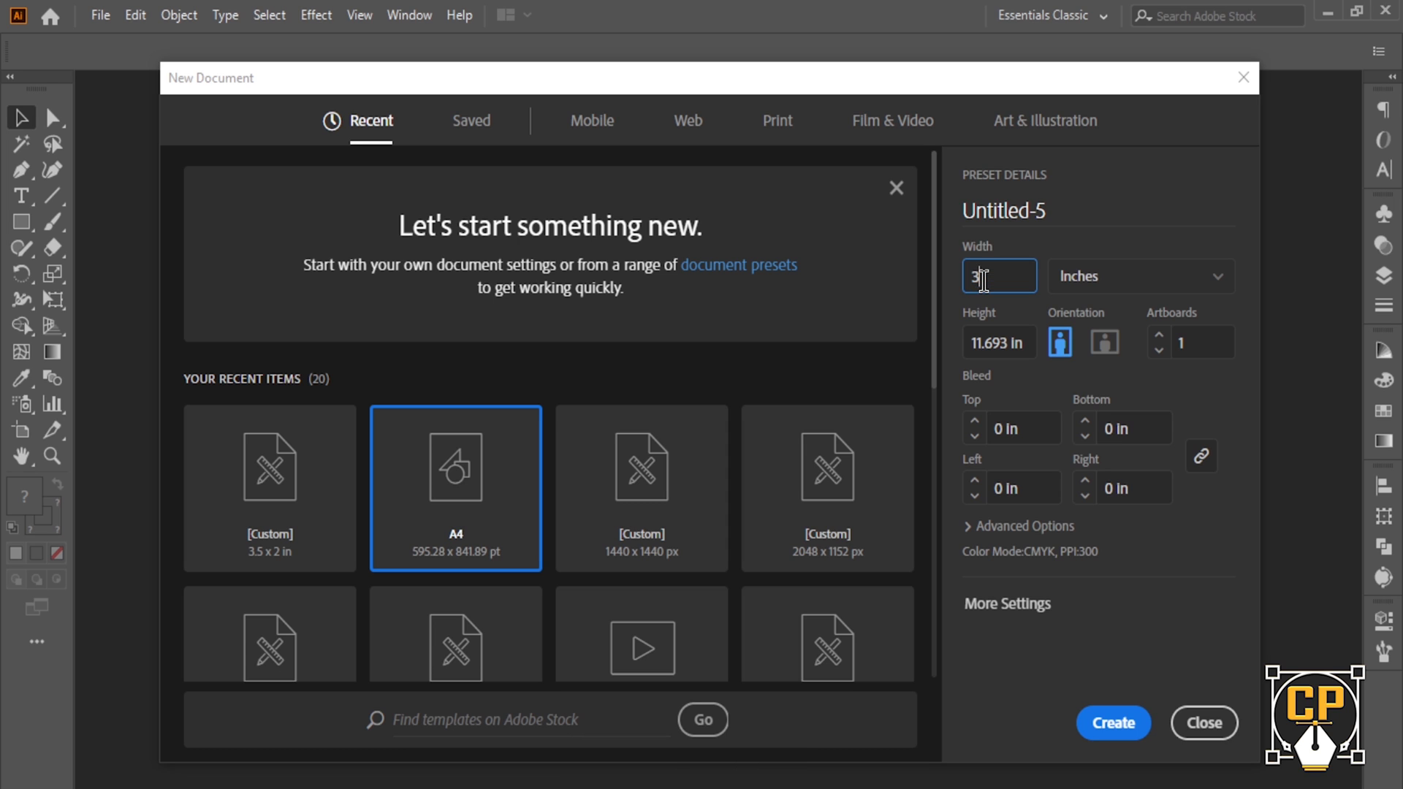
left_click(989, 343)
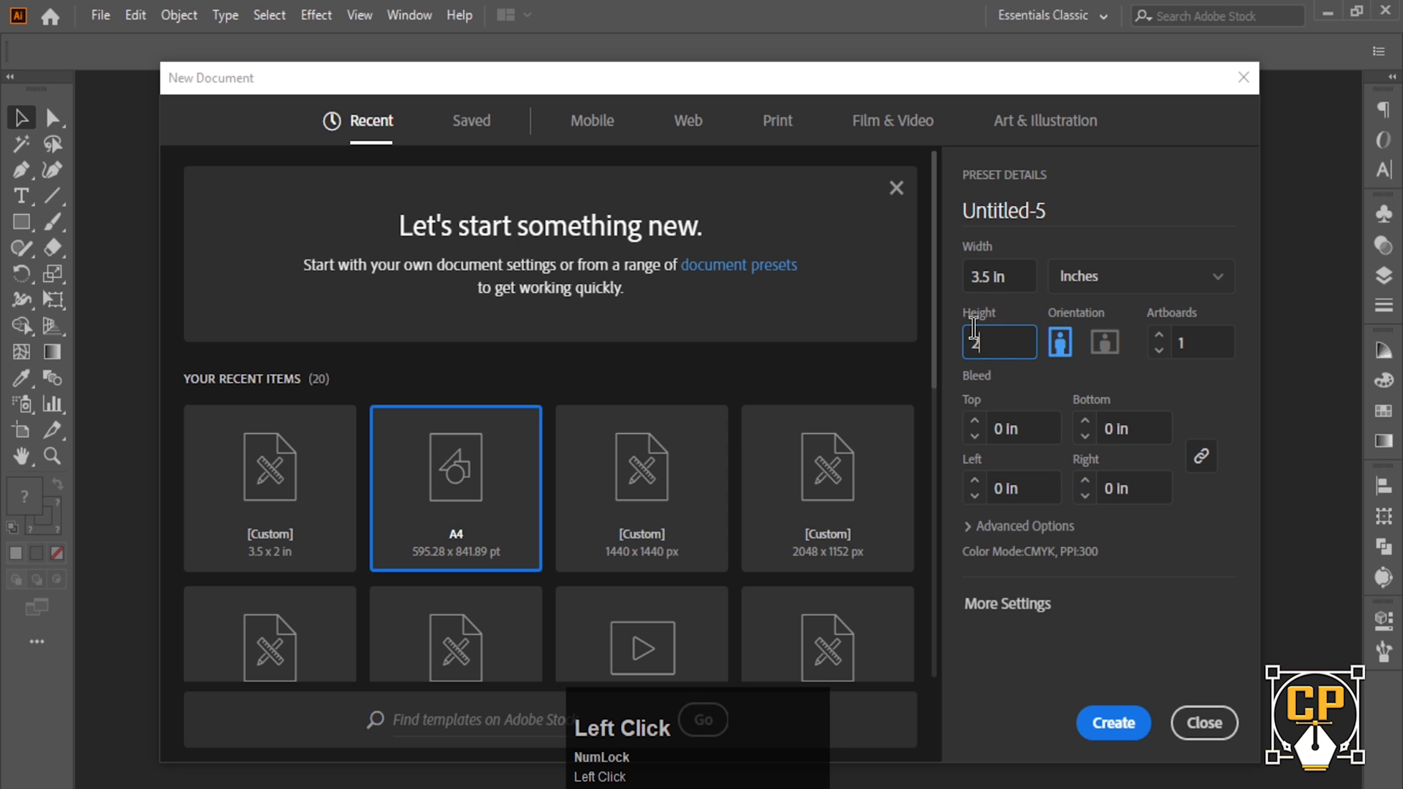
left_click(992, 428)
type(".1")
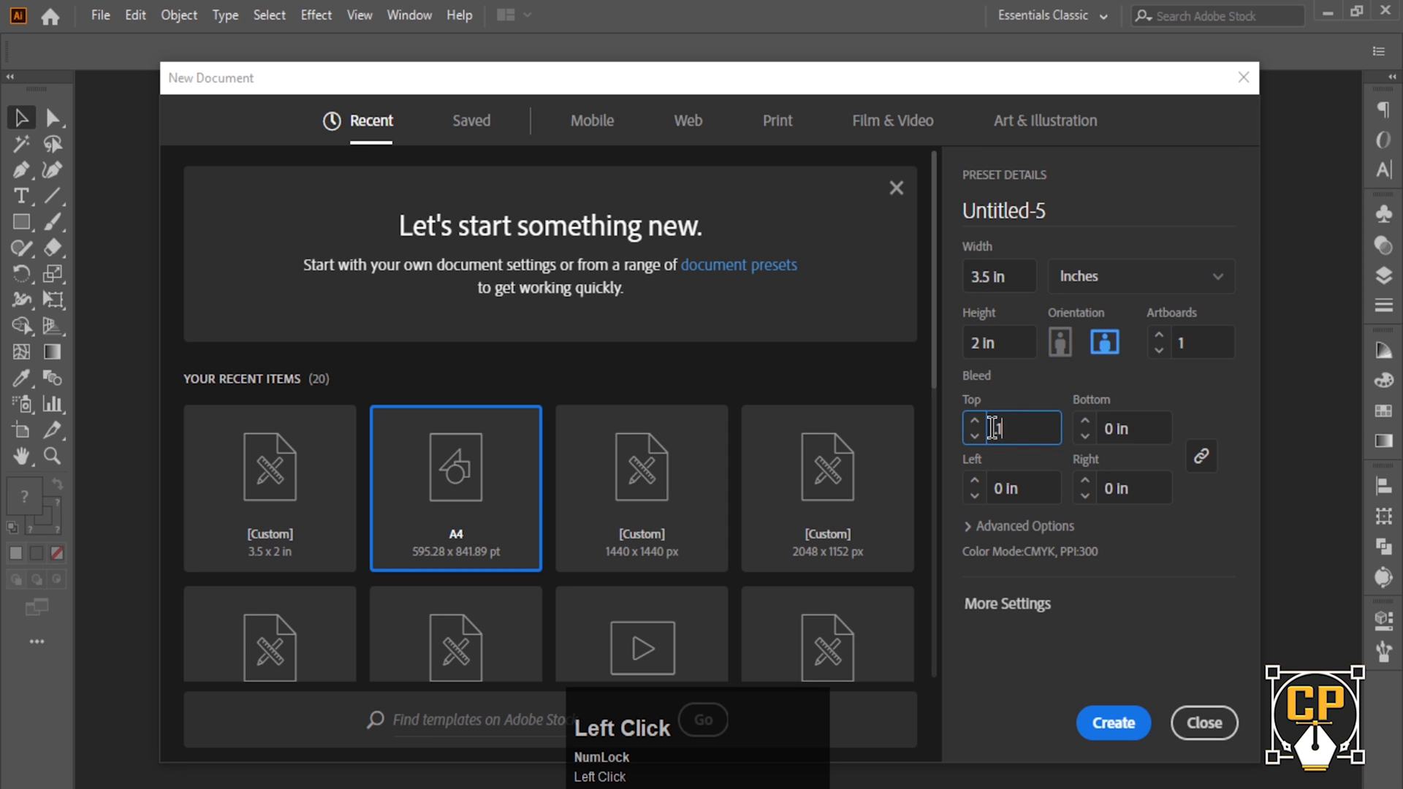
type("25")
left_click(1008, 482)
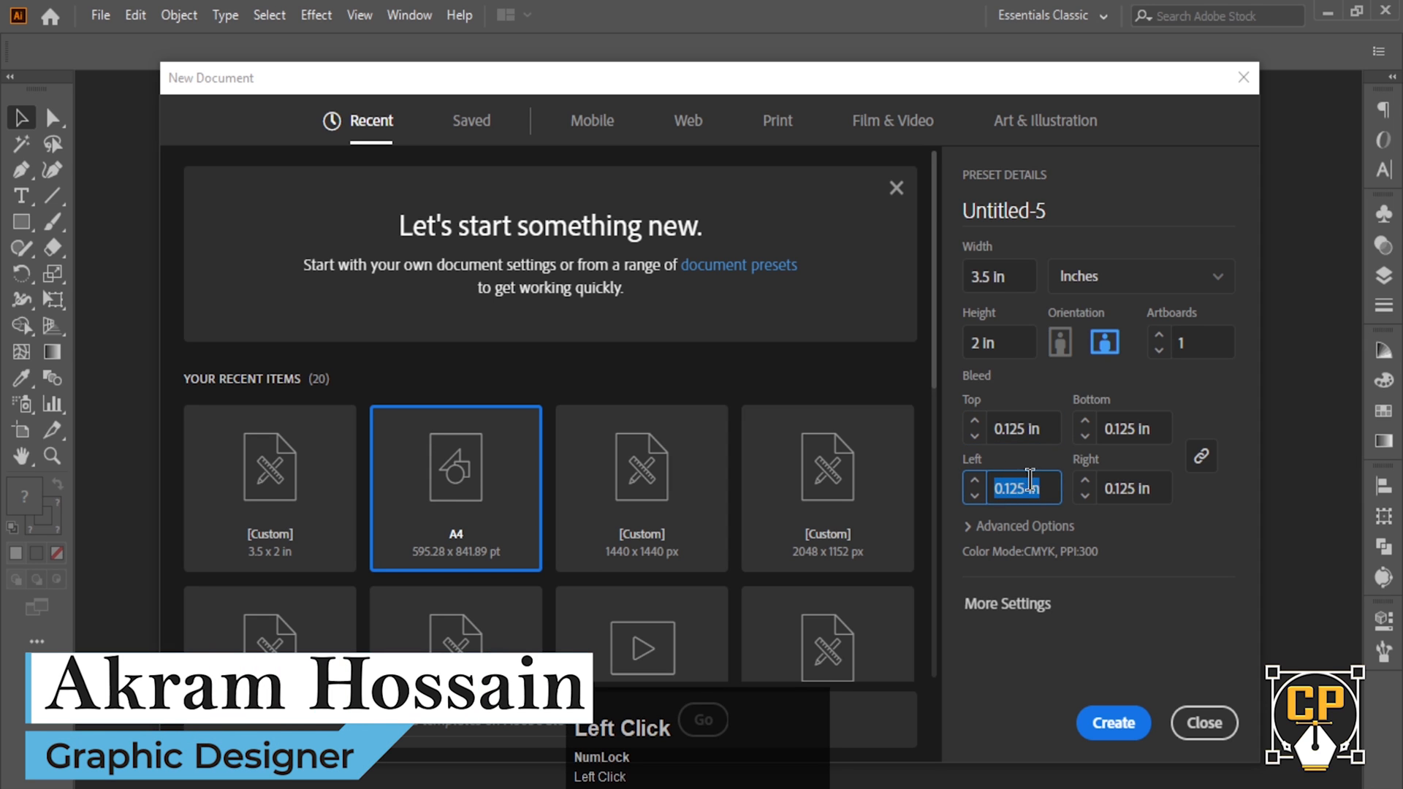
left_click(993, 529)
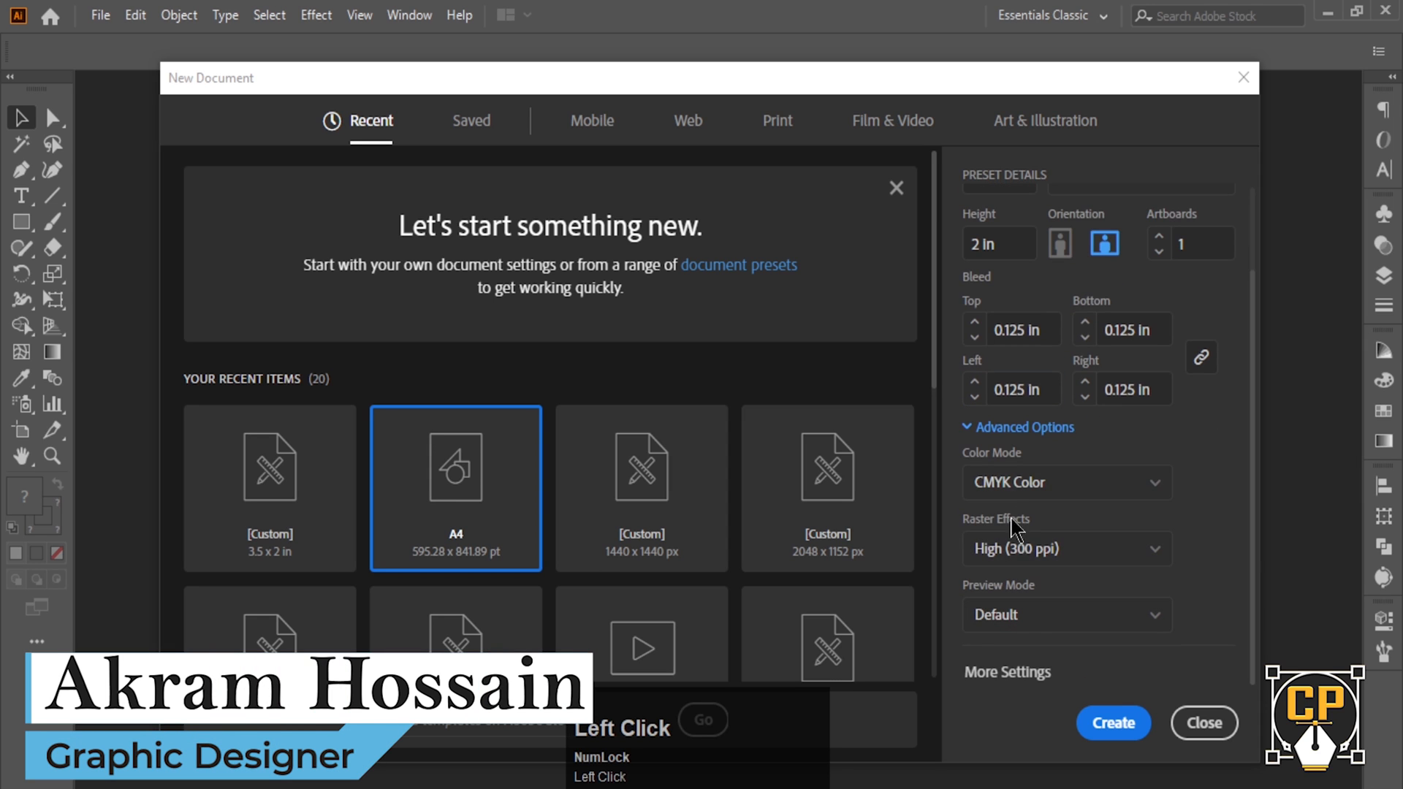
left_click(1213, 457)
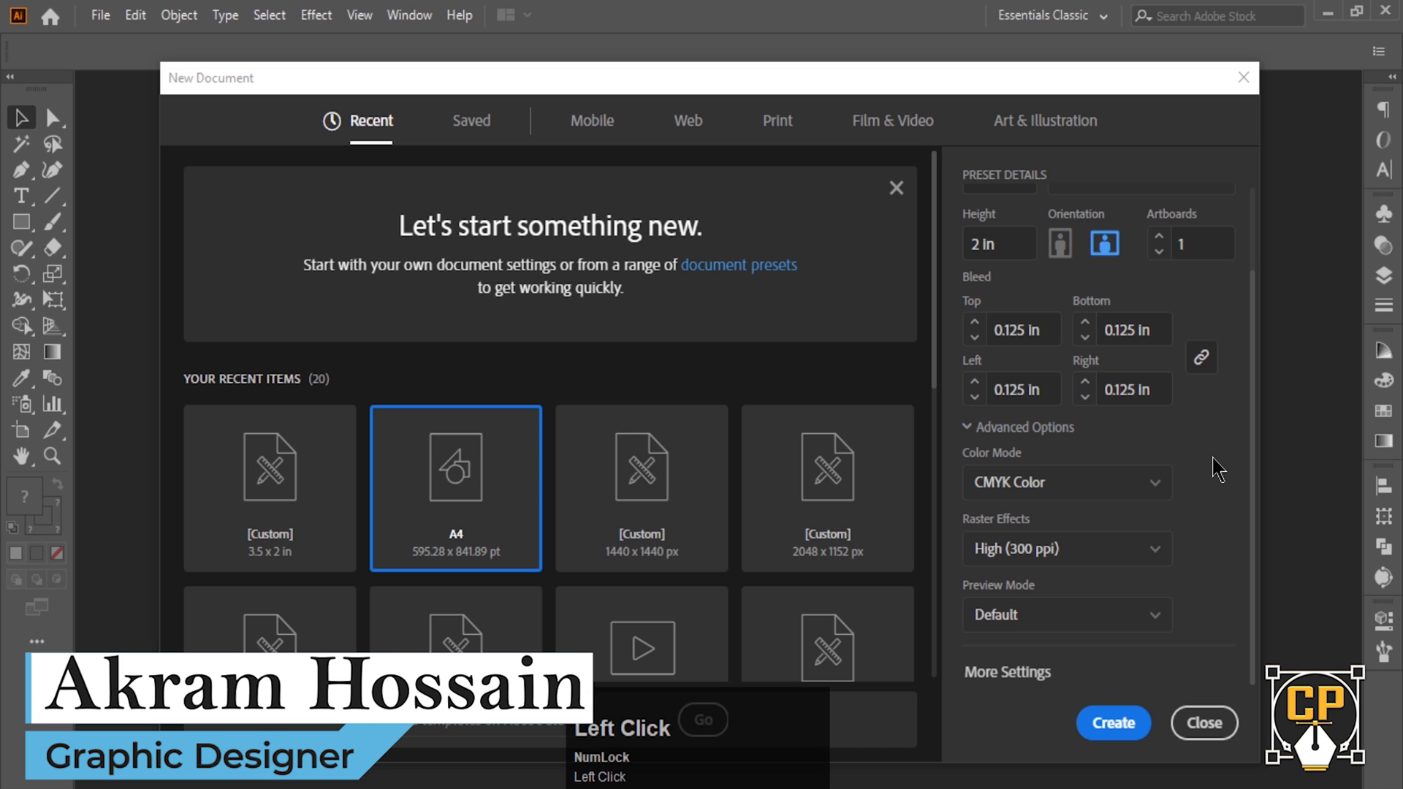
scroll(1213, 465, "up", 3)
left_click(1160, 336)
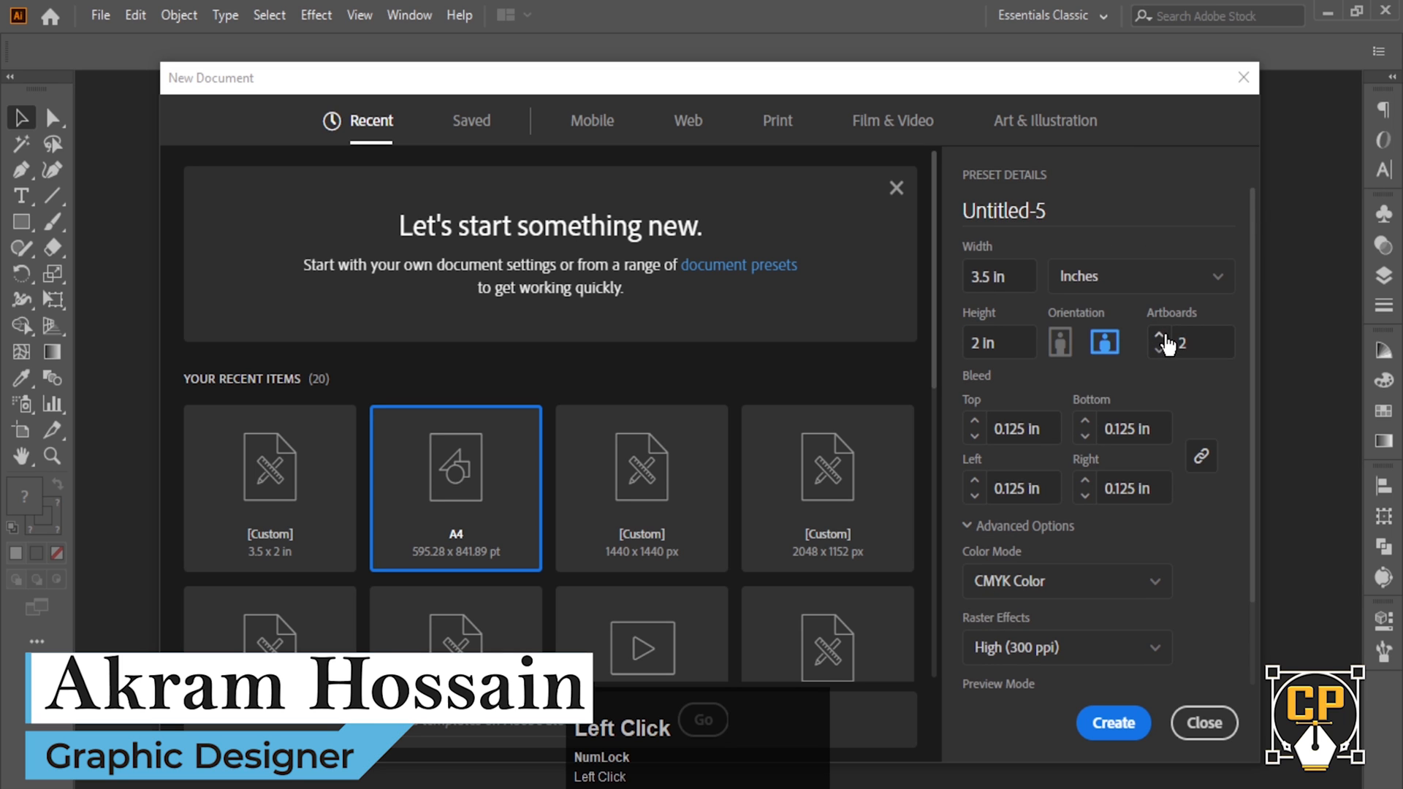
left_click(1111, 724)
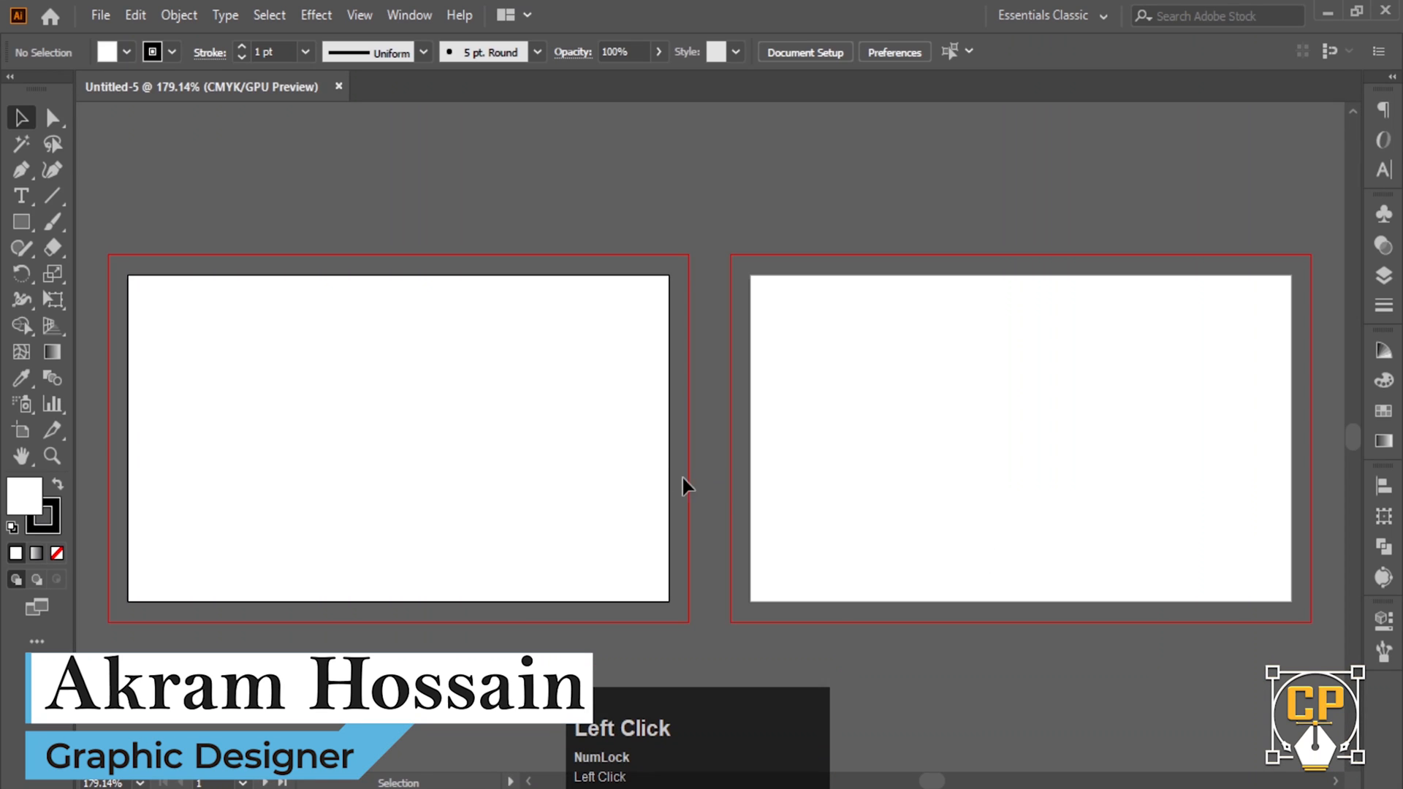
- Draw a rectangle of exactly 3.5 × 2 in
left_click(738, 420, "ctrl+alt")
left_click(553, 408, "ctrl")
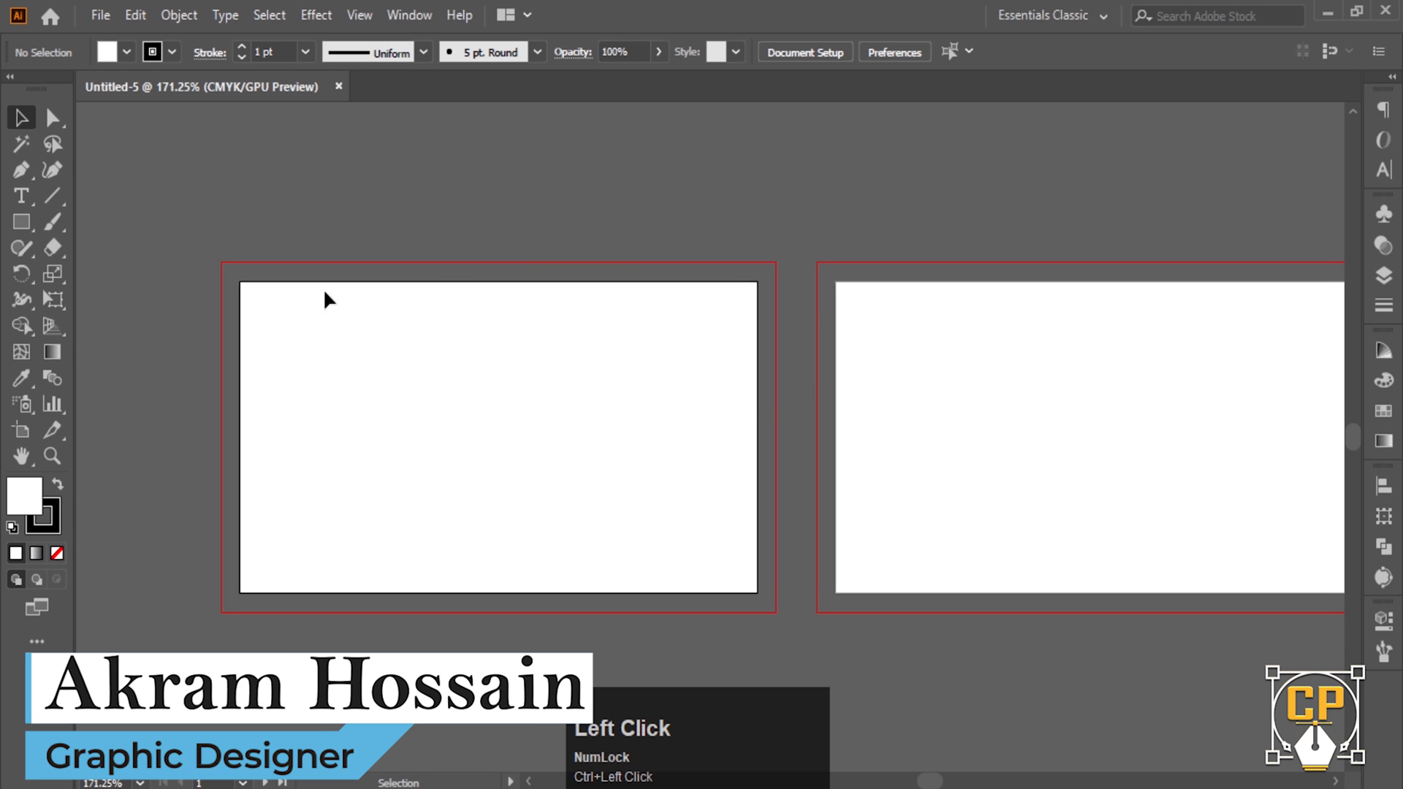
left_click(21, 222)
left_click(497, 435)
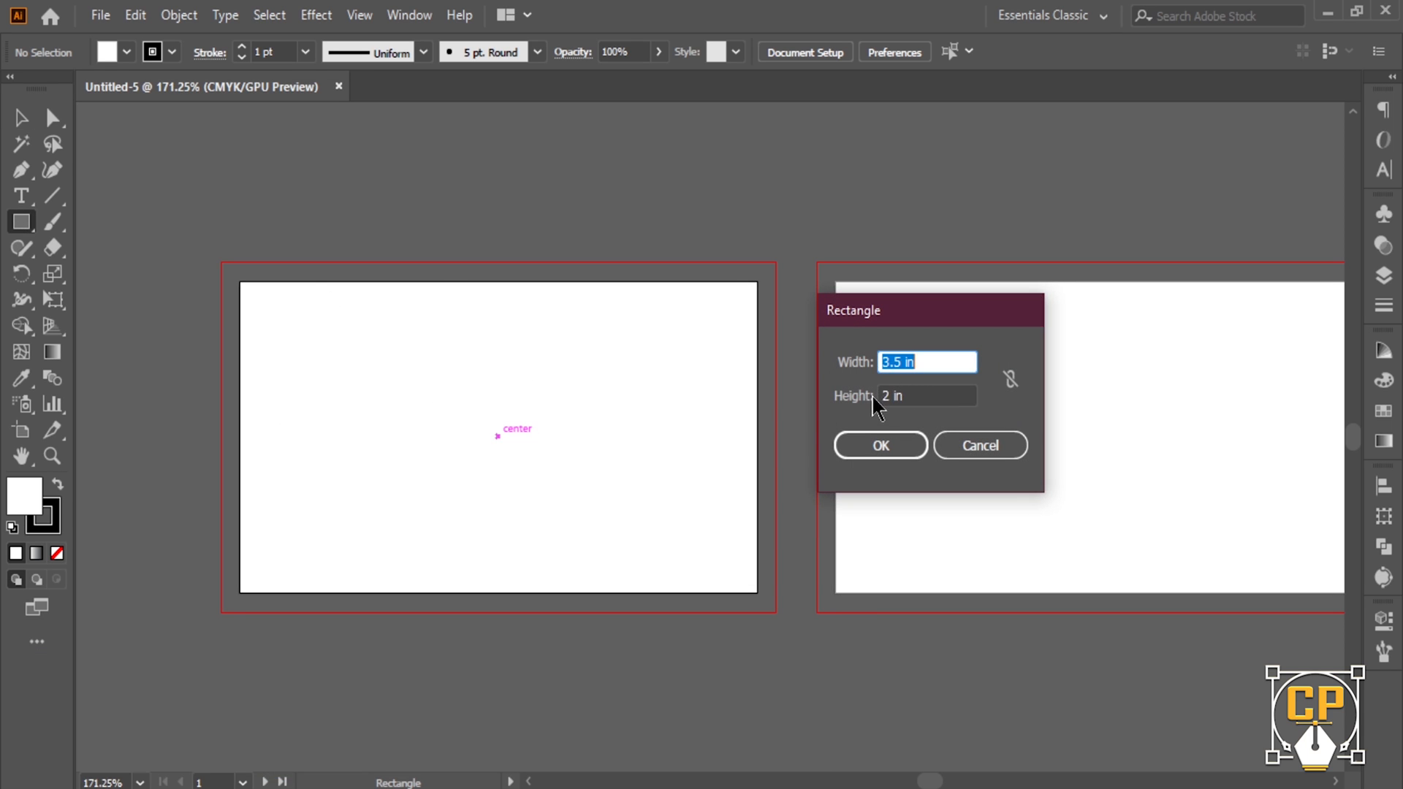
left_click(881, 445)
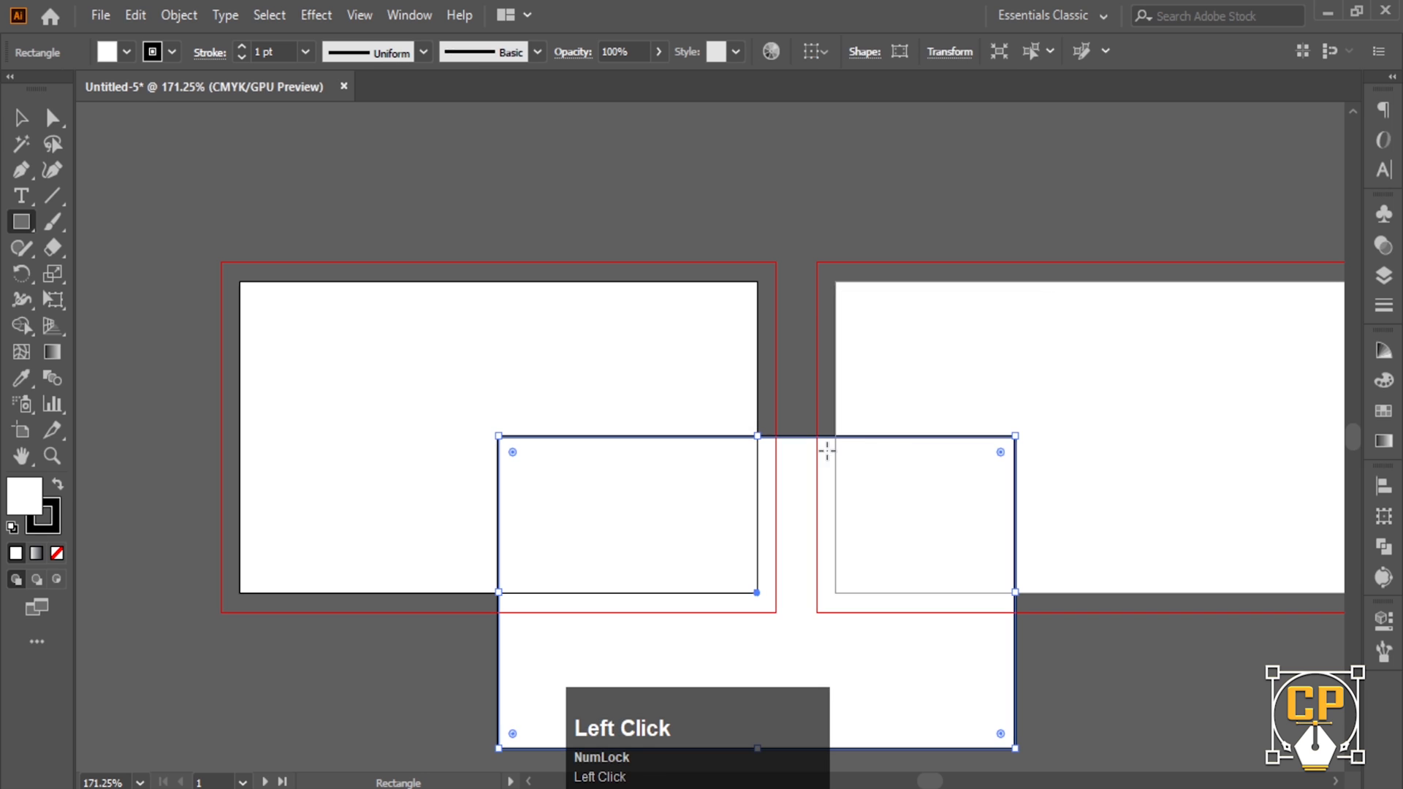
- Give the rectangle a black fill with no stroke and move it onto the left artboard
left_click(58, 484)
left_click(56, 529)
left_click(57, 554)
left_click(39, 500)
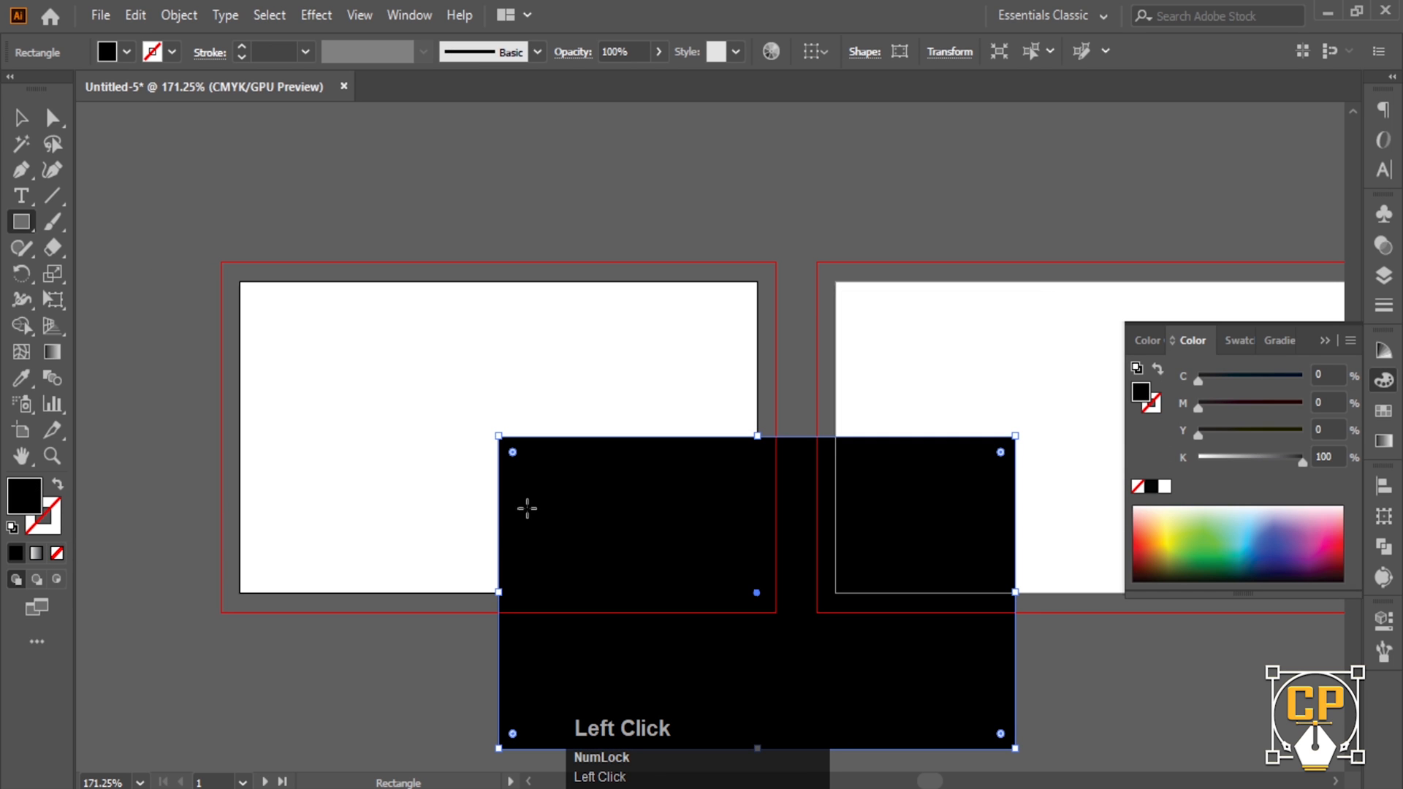
left_click(32, 123)
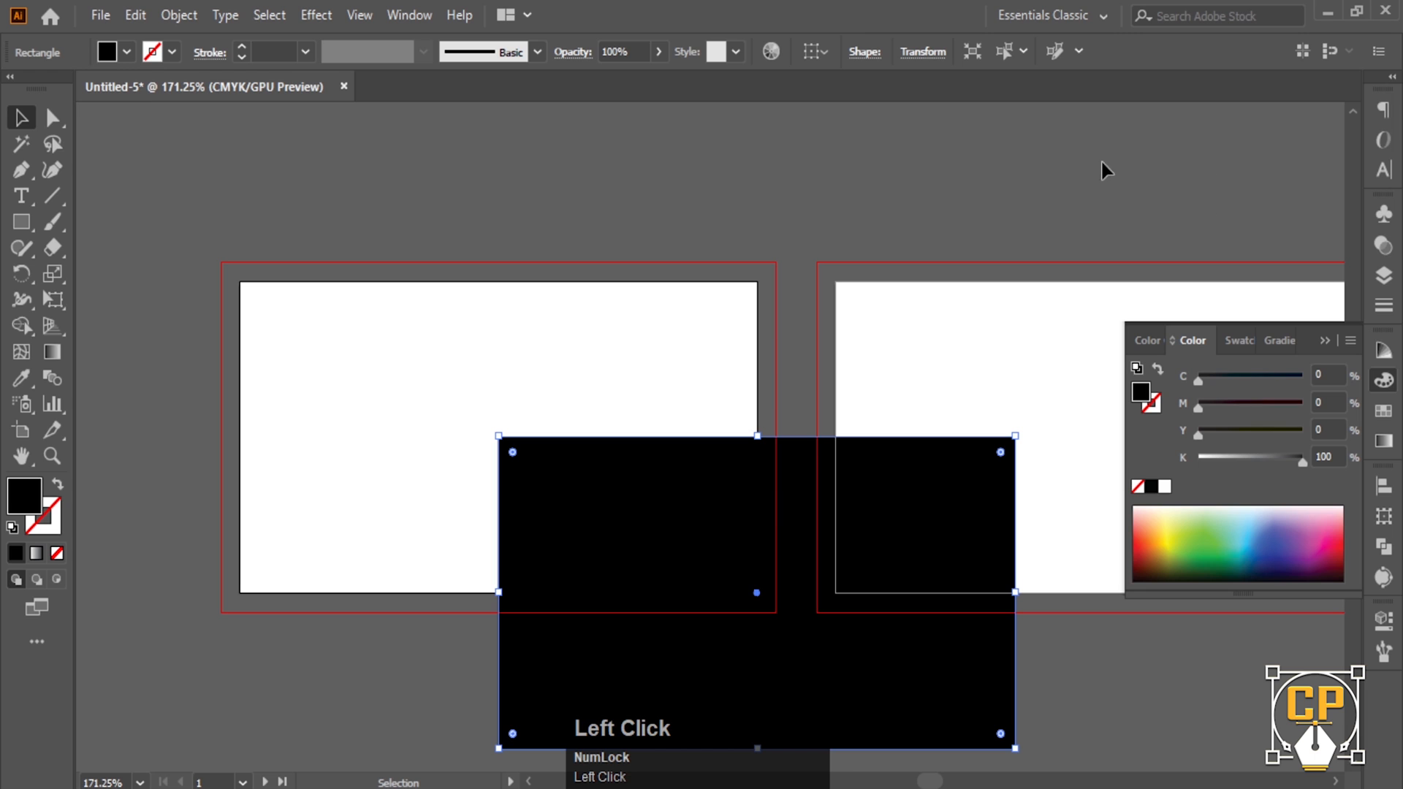
left_click_drag(776, 541, 466, 367)
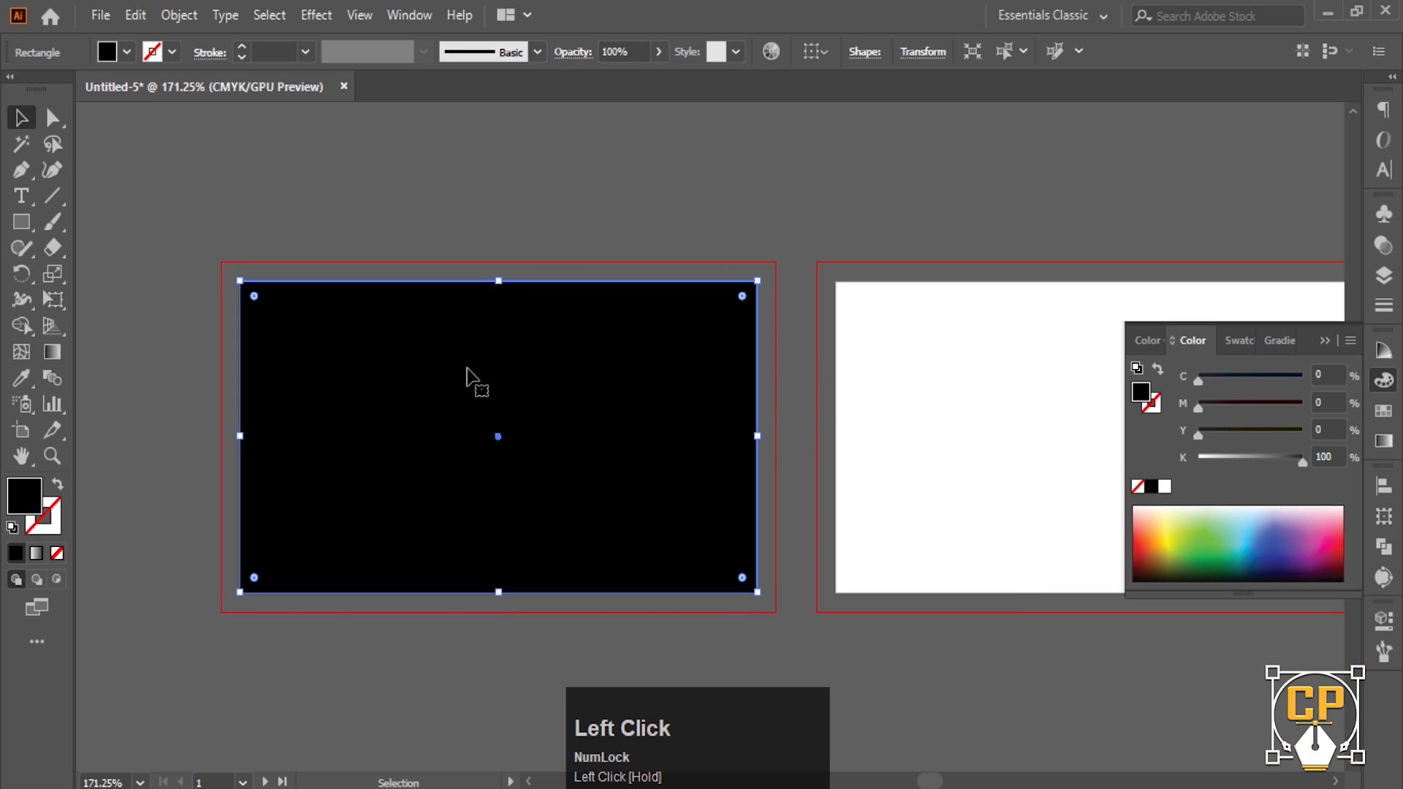
- Change the rectangle's fill to dark grey #303031
left_click(558, 205)
left_click(538, 397)
double_click(24, 496)
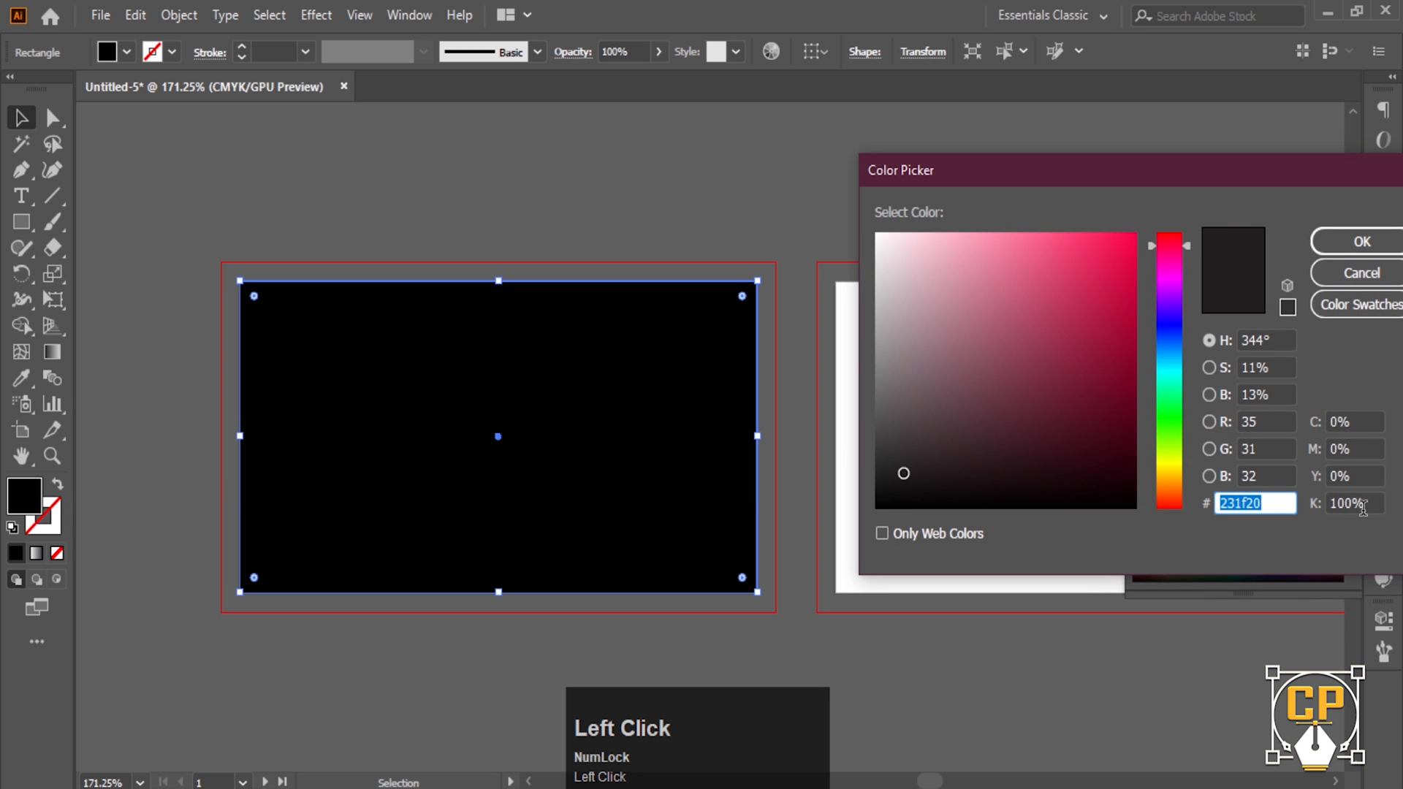
type("303031")
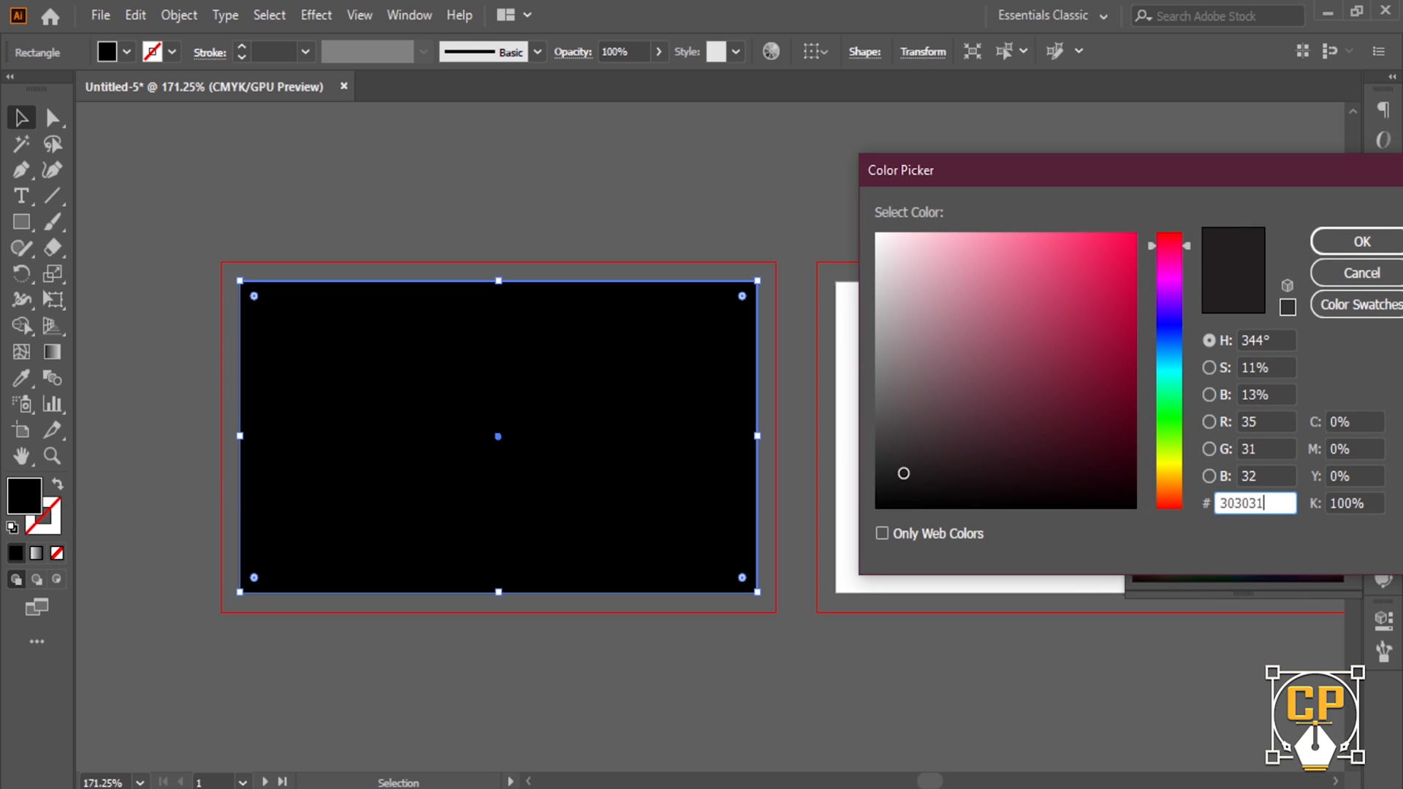
left_click(1359, 240)
- Add an Offset Path of -0.125 in inset inside the rectangle
left_click(553, 213)
left_click(540, 351)
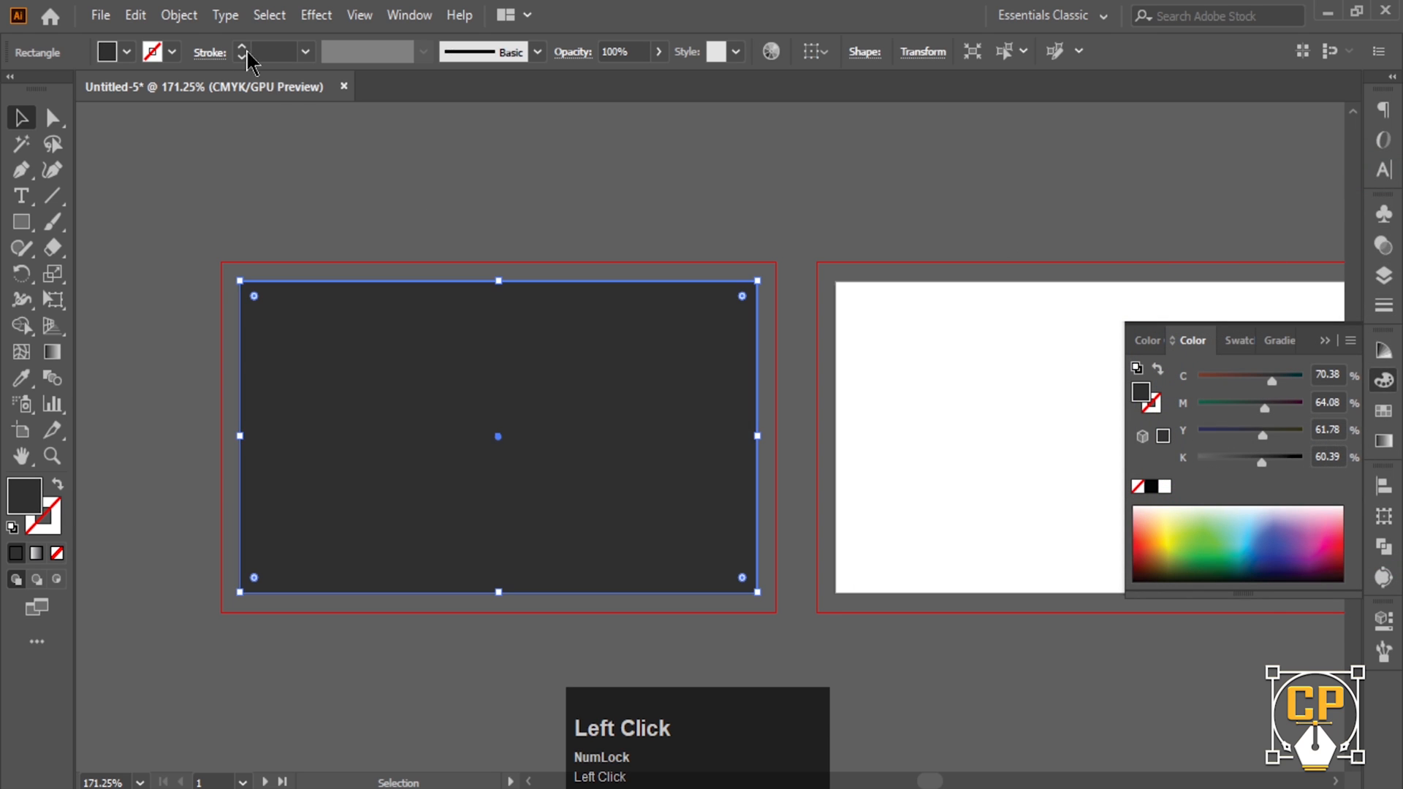
left_click(179, 15)
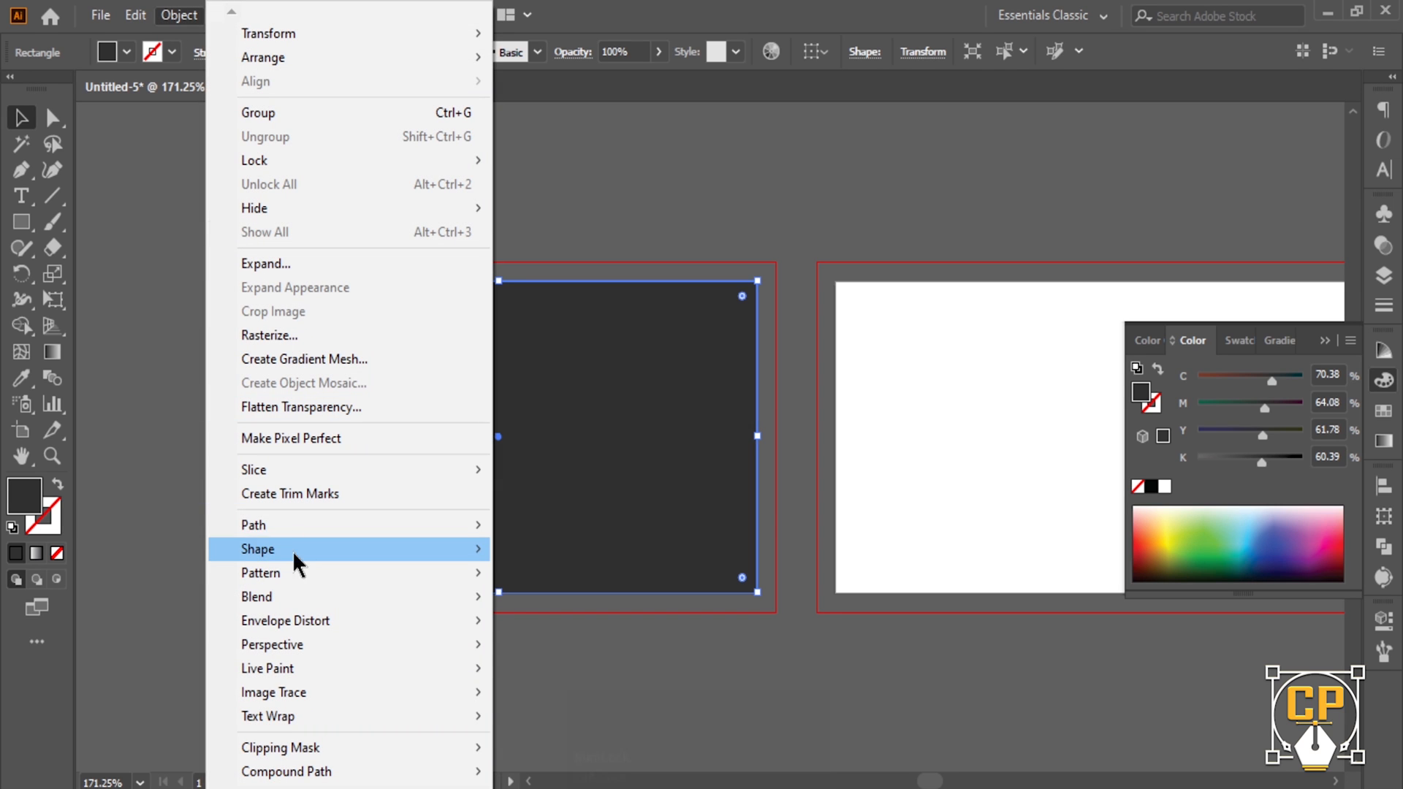
mouse_move(284, 534)
left_click(608, 605)
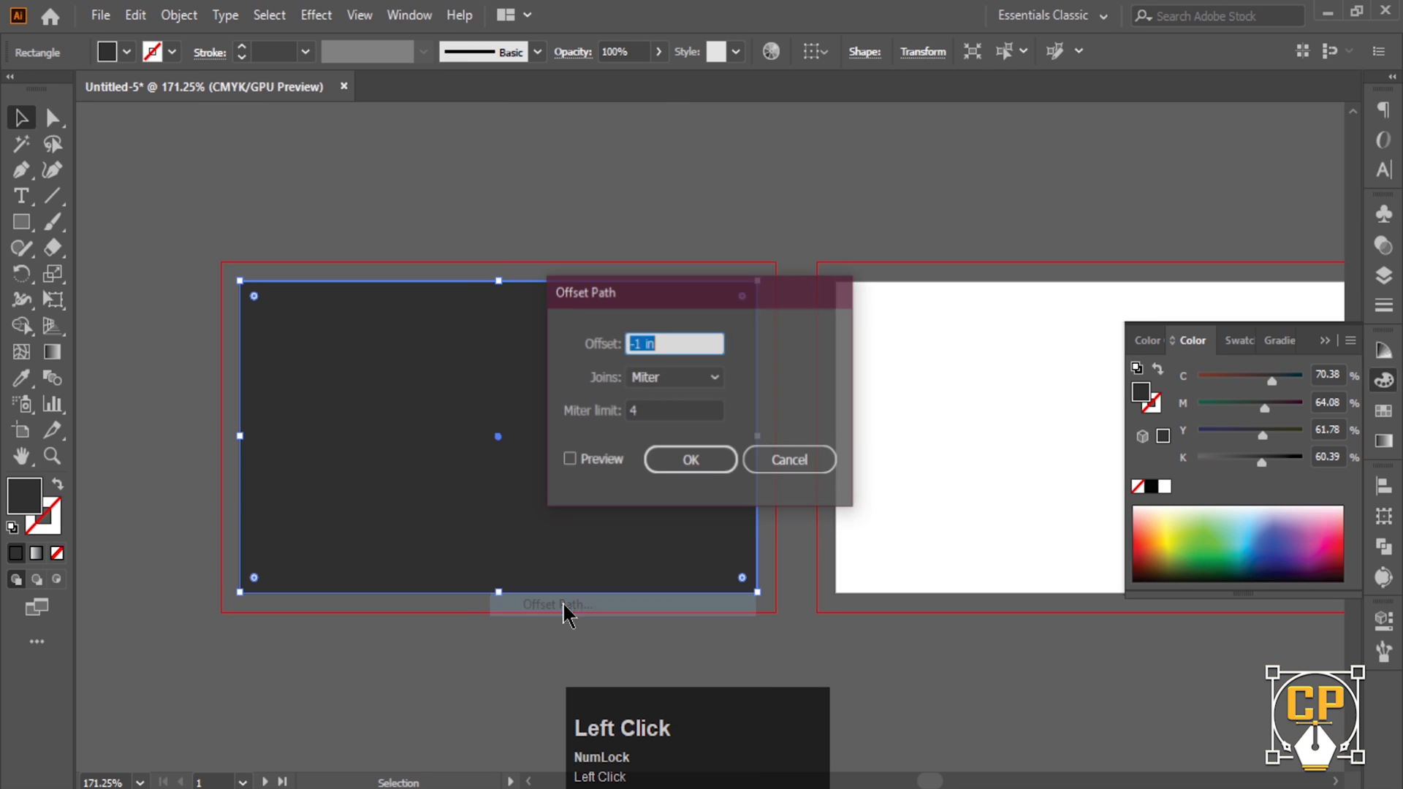
type("-.125")
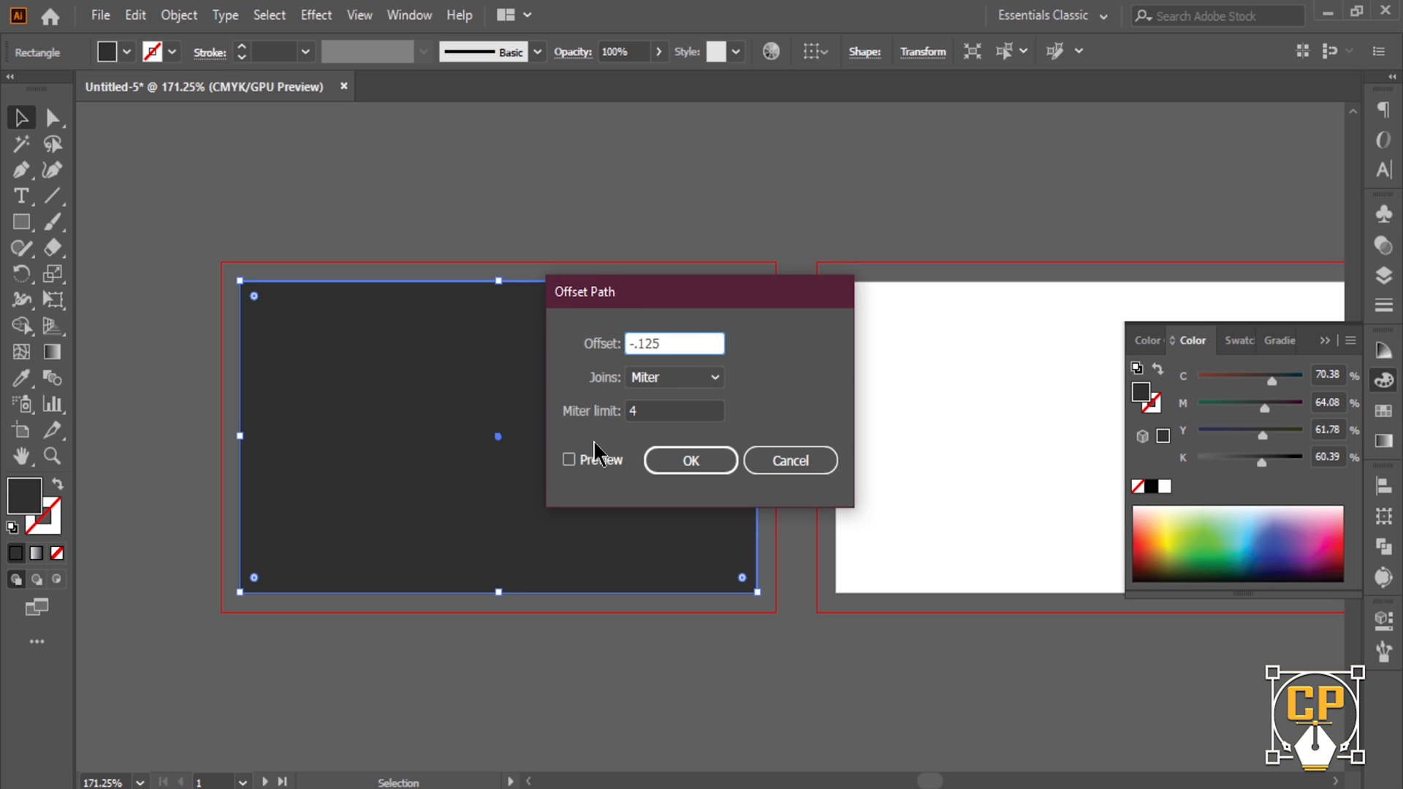
left_click(569, 461)
left_click(690, 475)
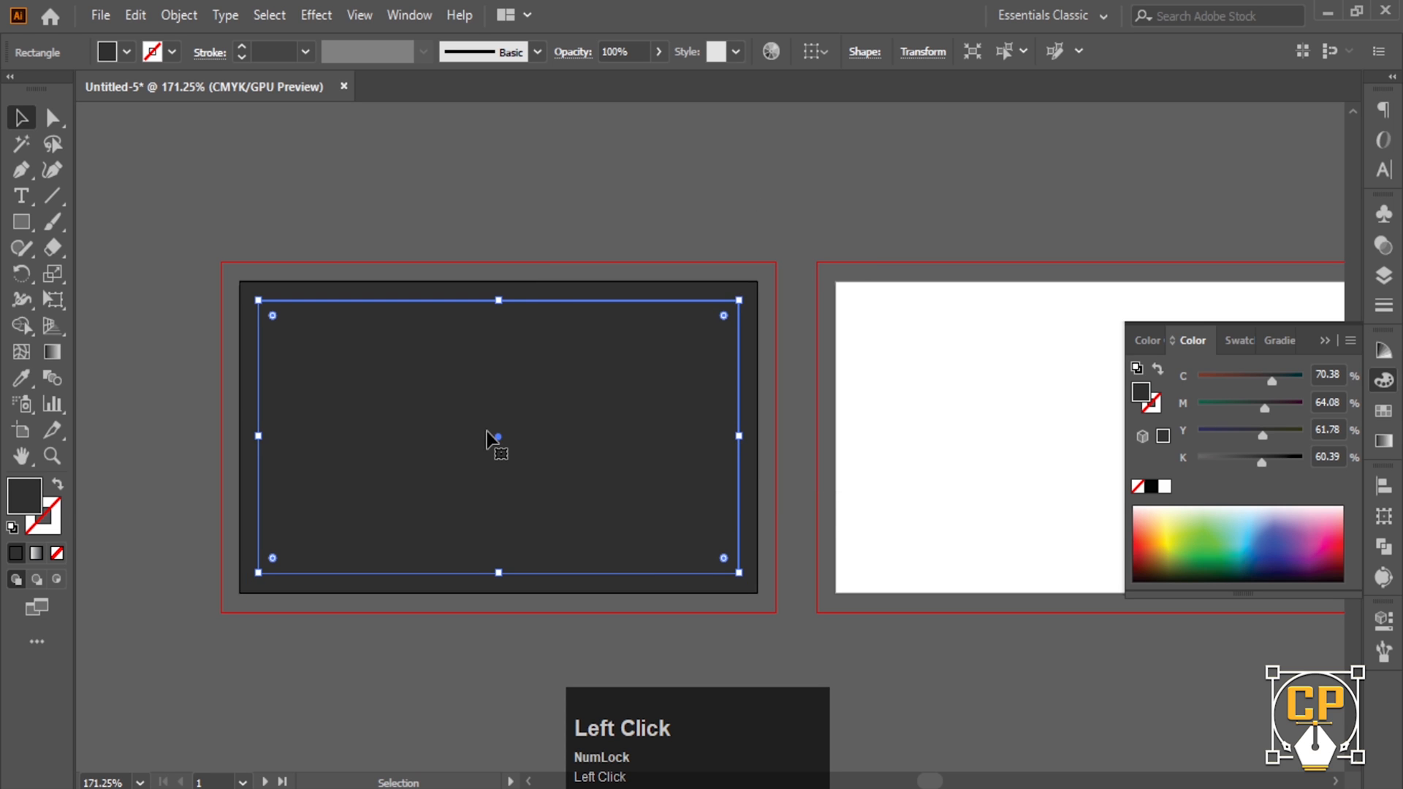
- Convert the inset offset path into a guide
left_click(57, 486)
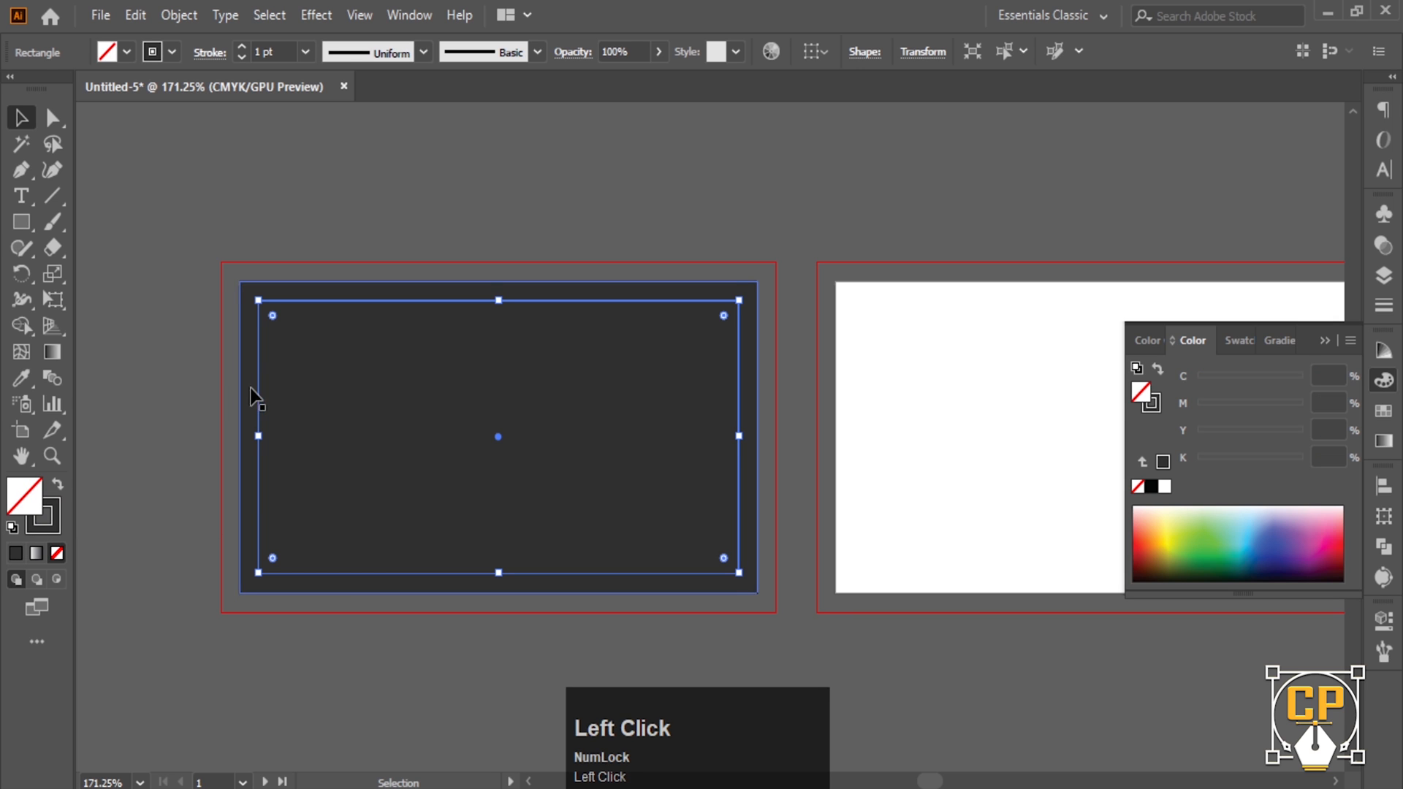
right_click(257, 387)
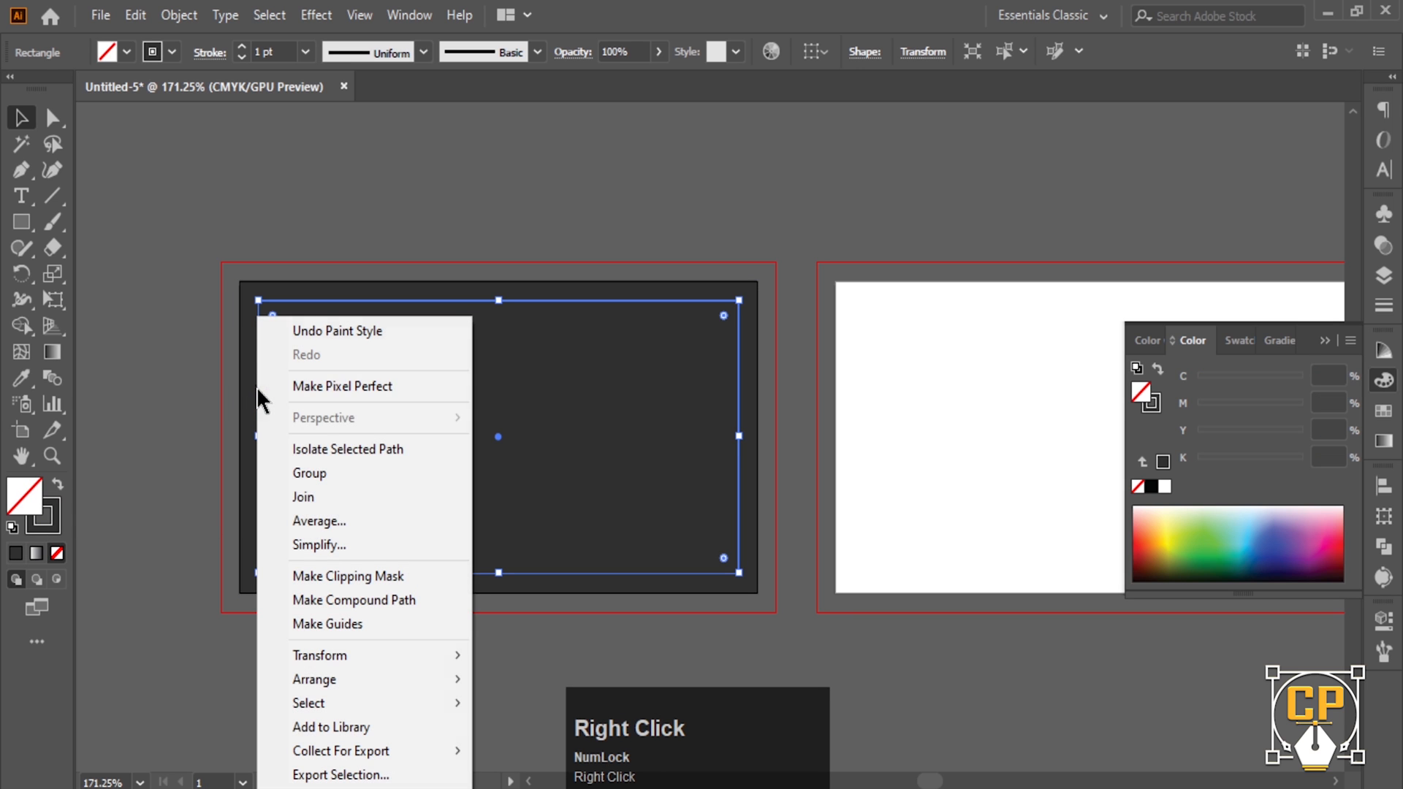
left_click(340, 626)
- Stretch the dark grey rectangle's corners out to the red bleed edges
scroll(548, 370, "up", 2)
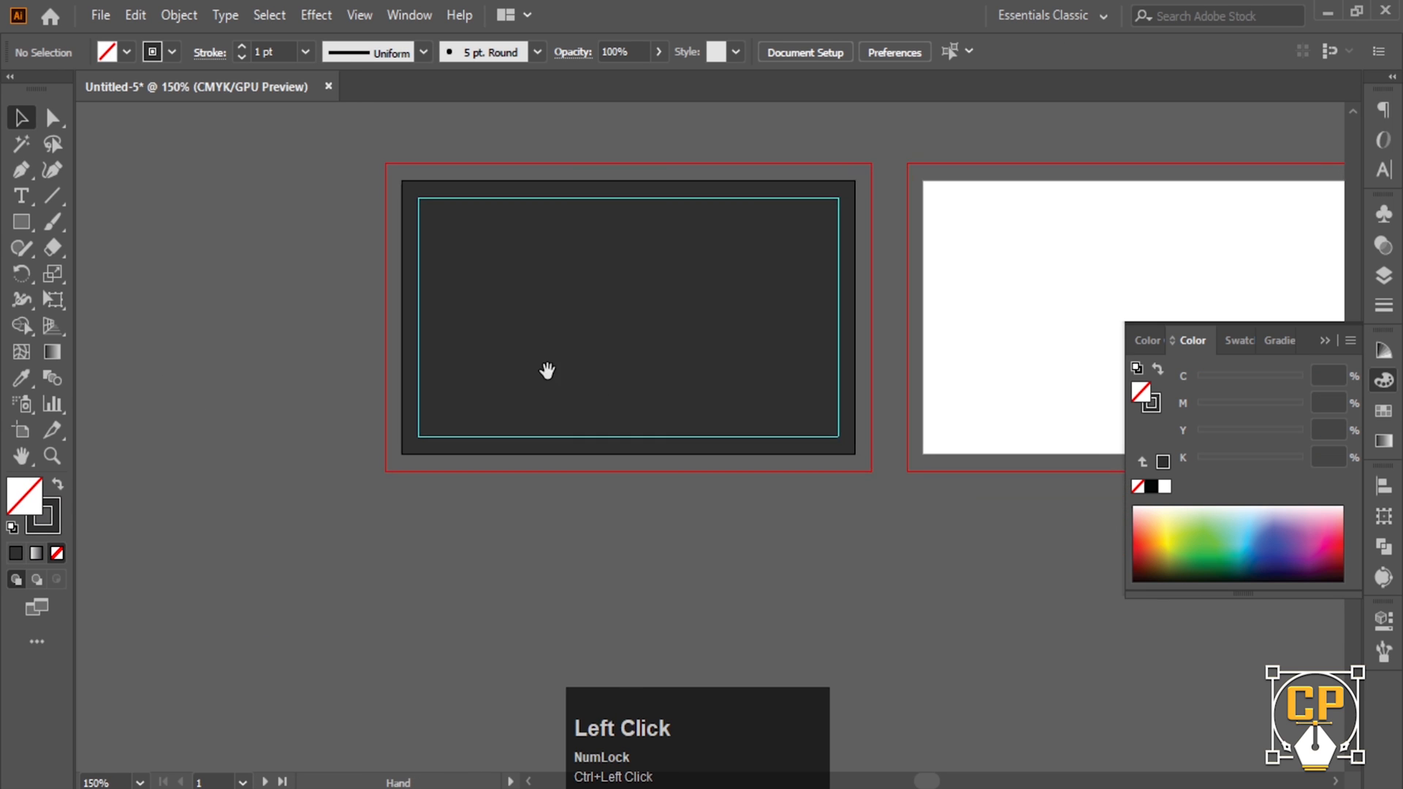
left_click(532, 401)
left_click_drag(362, 469, 341, 490)
key("space")
left_click_drag(565, 418, 427, 596)
left_click_drag(770, 316, 789, 296)
key("ctrl+shift+a")
scroll(553, 498, "up", 2)
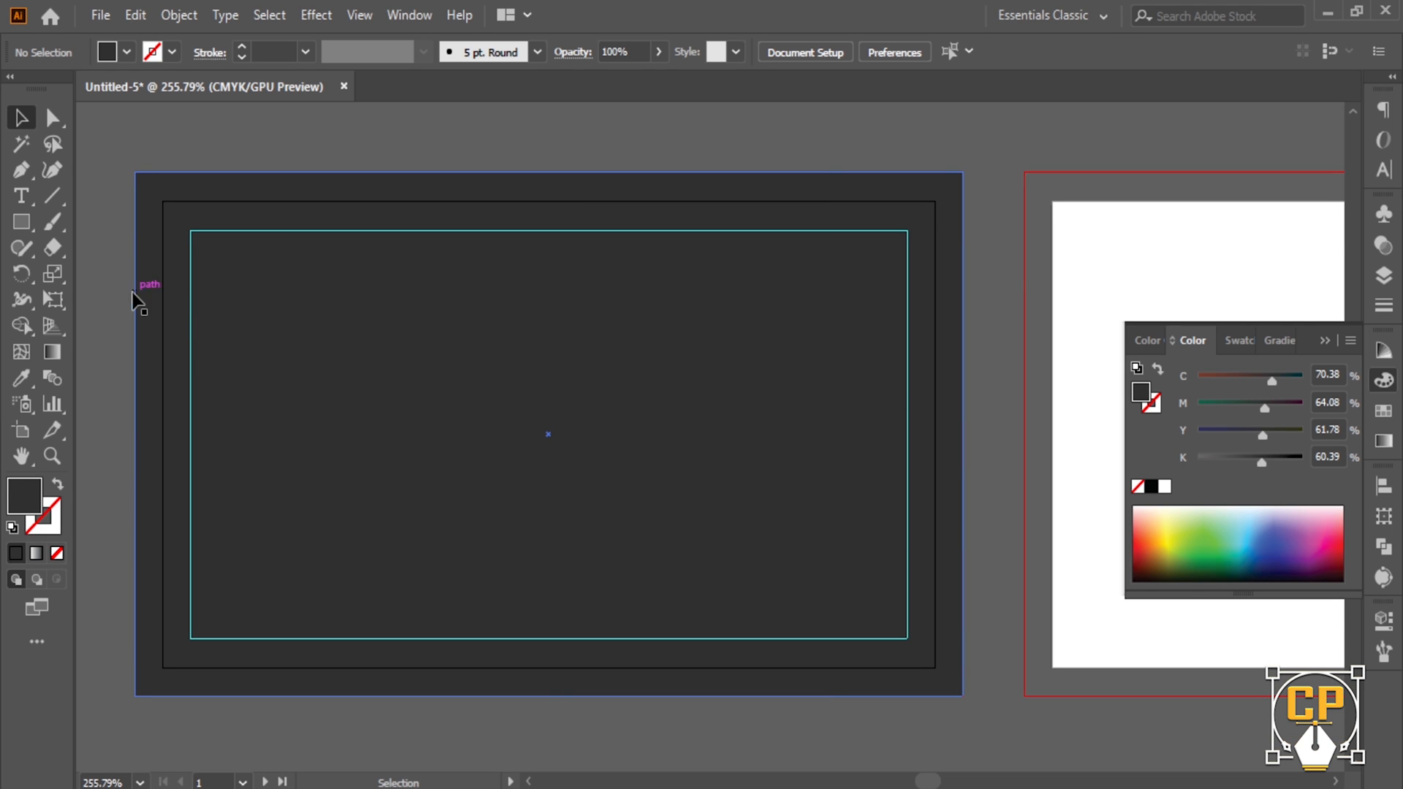
scroll(418, 395, "down", 1)
- Draw a white rectangle covering the front card's left half out to the bleed
left_click(21, 222)
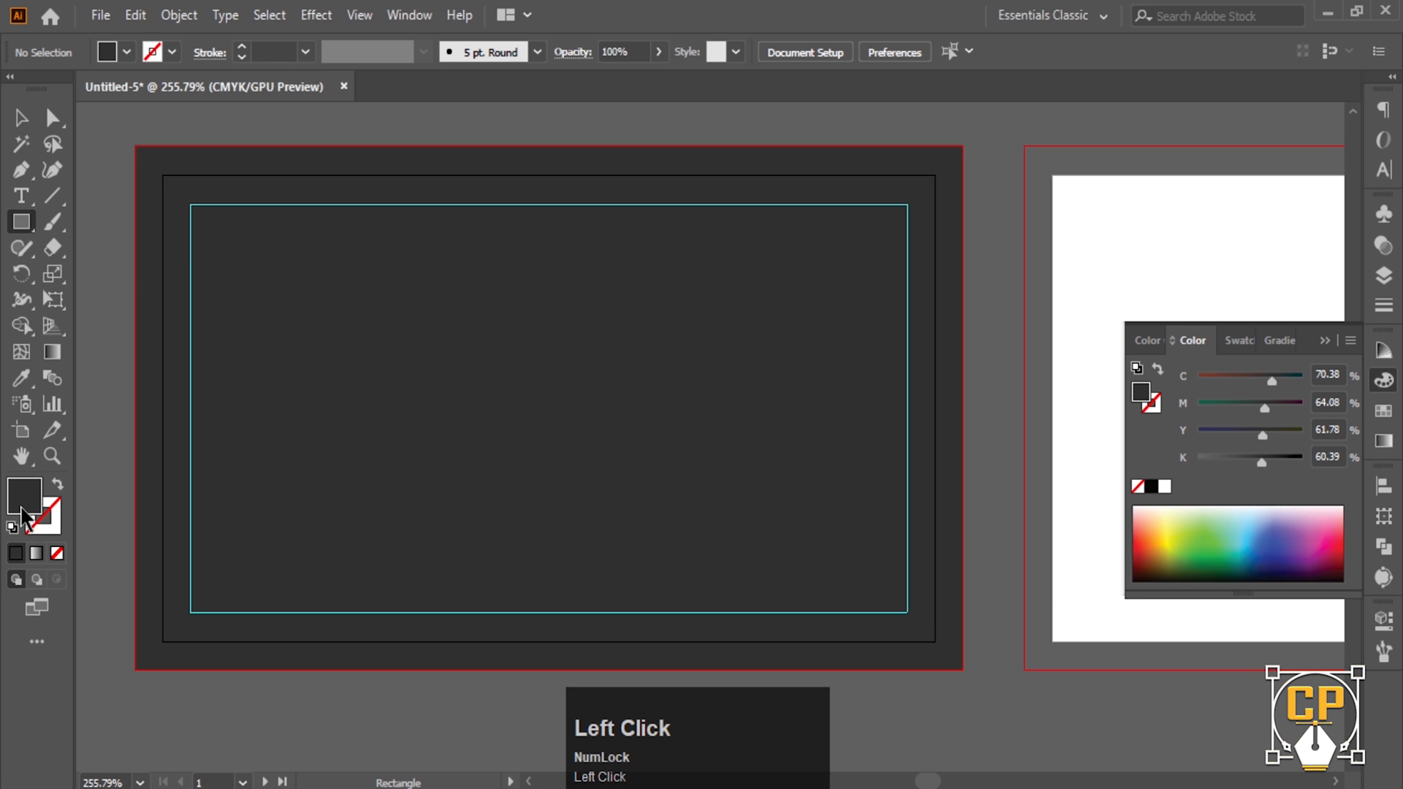
double_click(24, 504)
left_click_drag(918, 241, 875, 226)
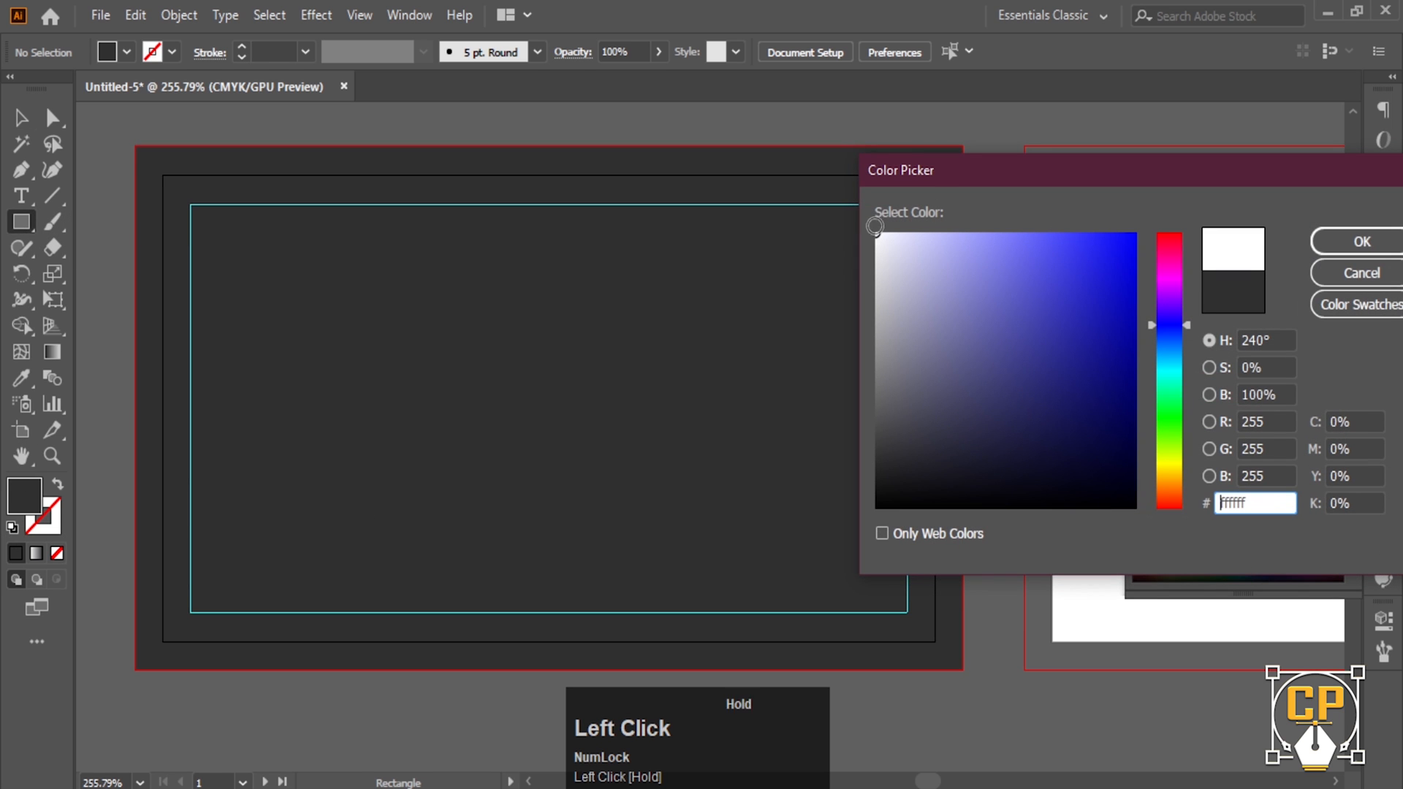
left_click(1324, 239)
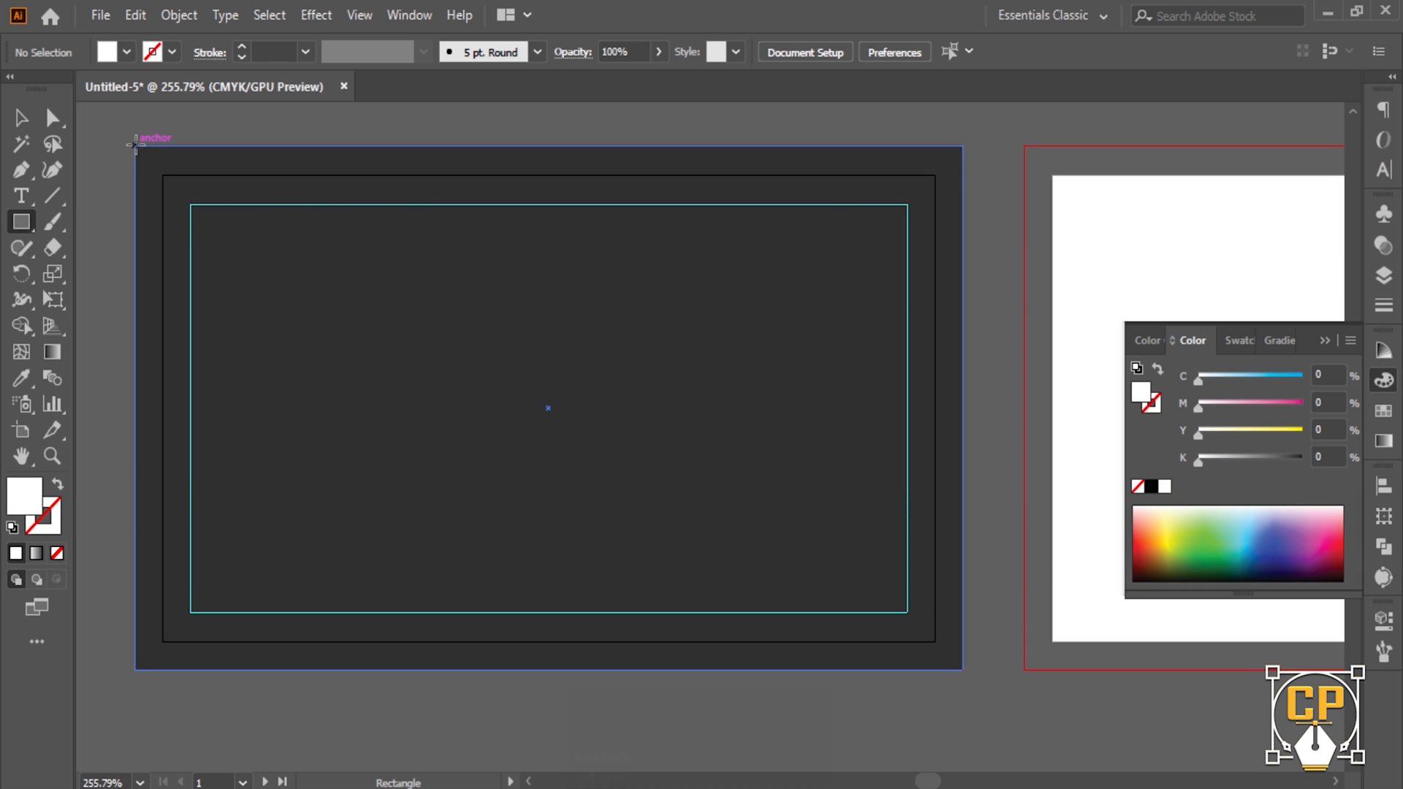
left_click_drag(136, 146, 549, 668)
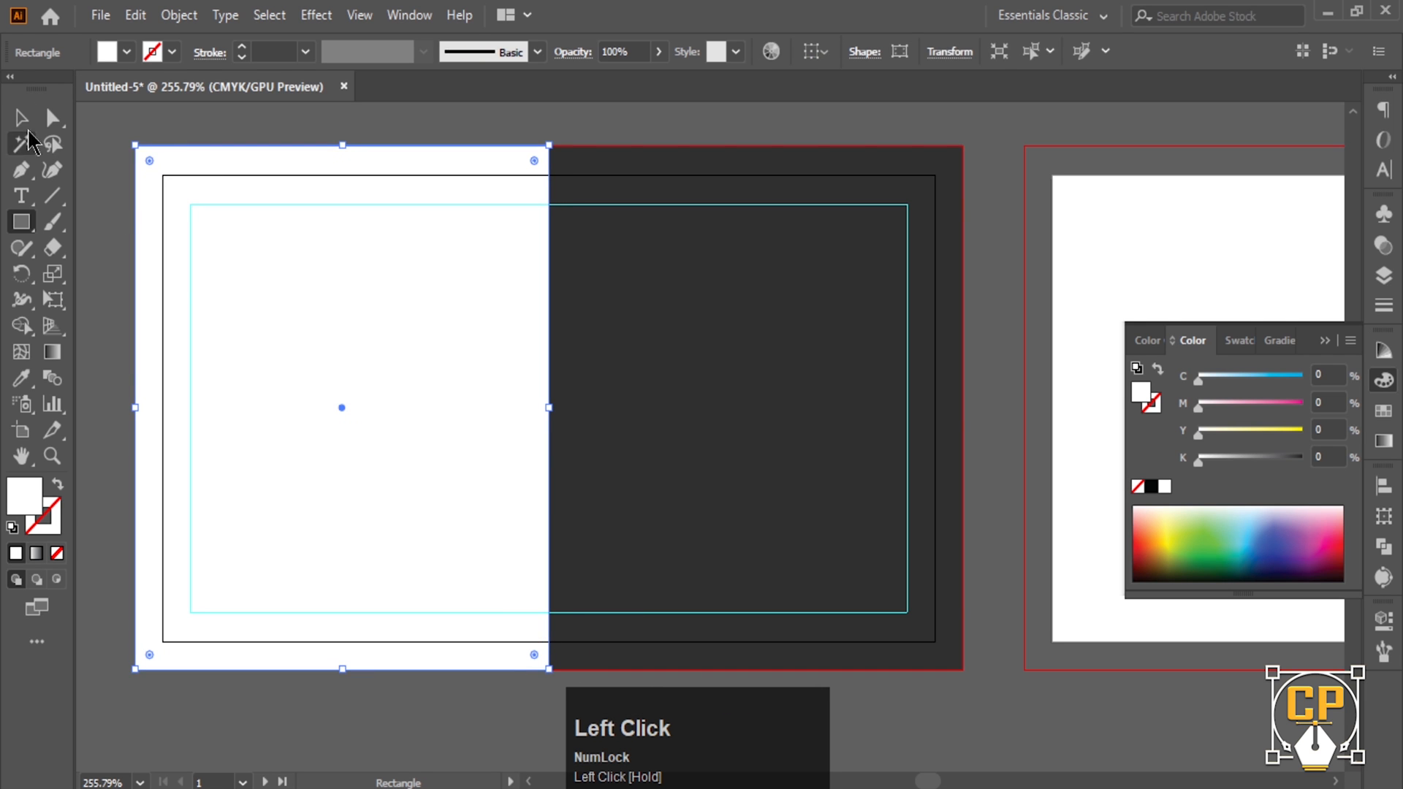
left_click(21, 117)
left_click(110, 135)
left_click(607, 378, "ctrl+alt")
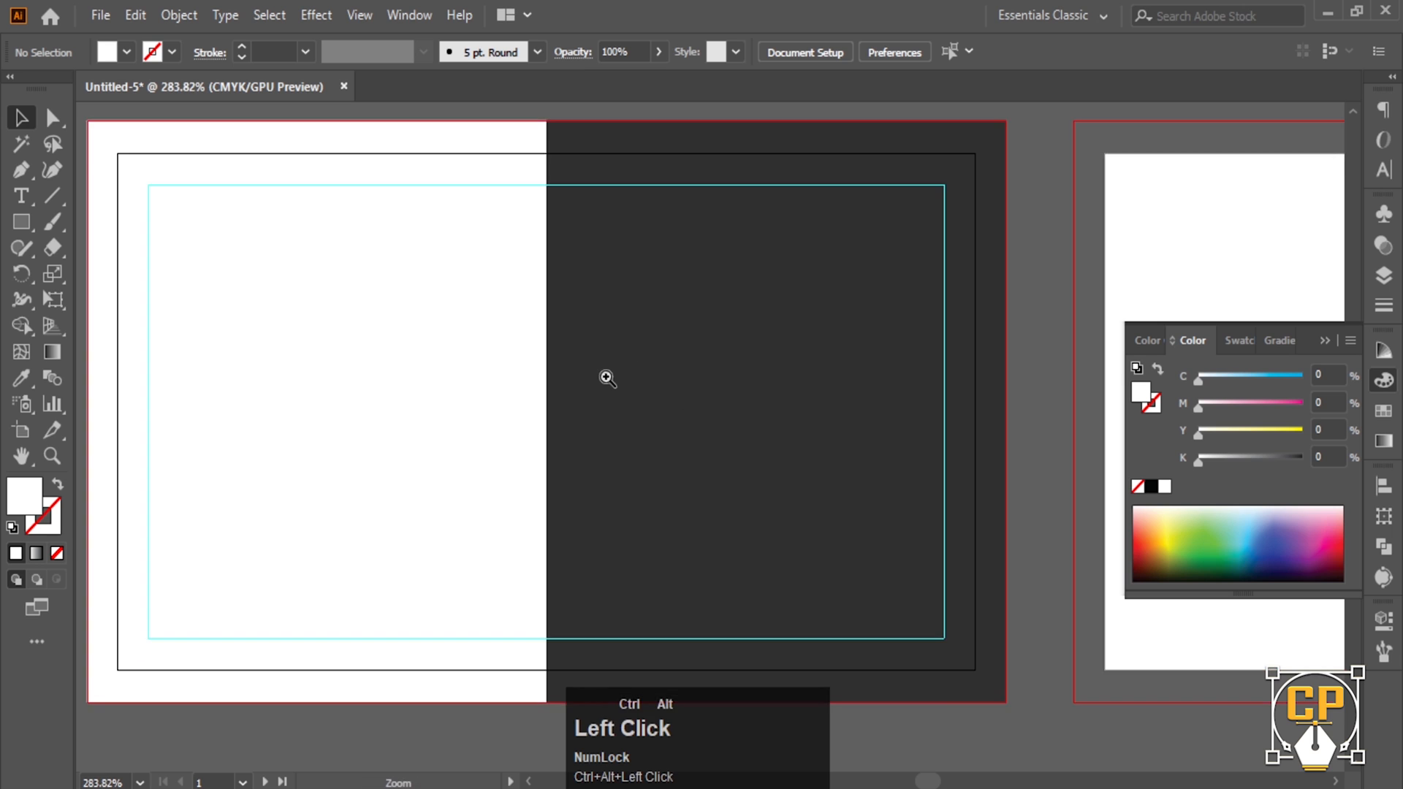
left_click(606, 378, "ctrl+alt")
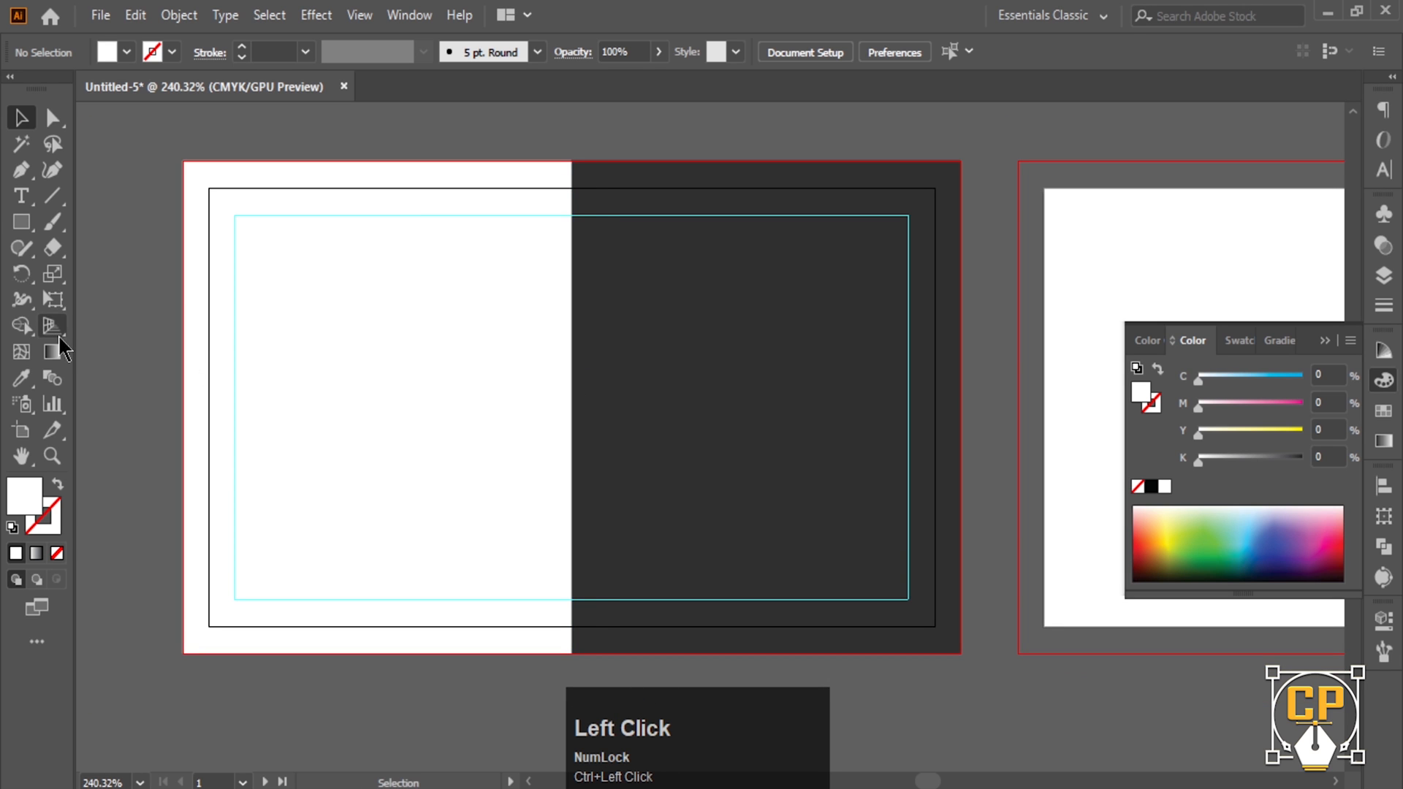
left_click(21, 221)
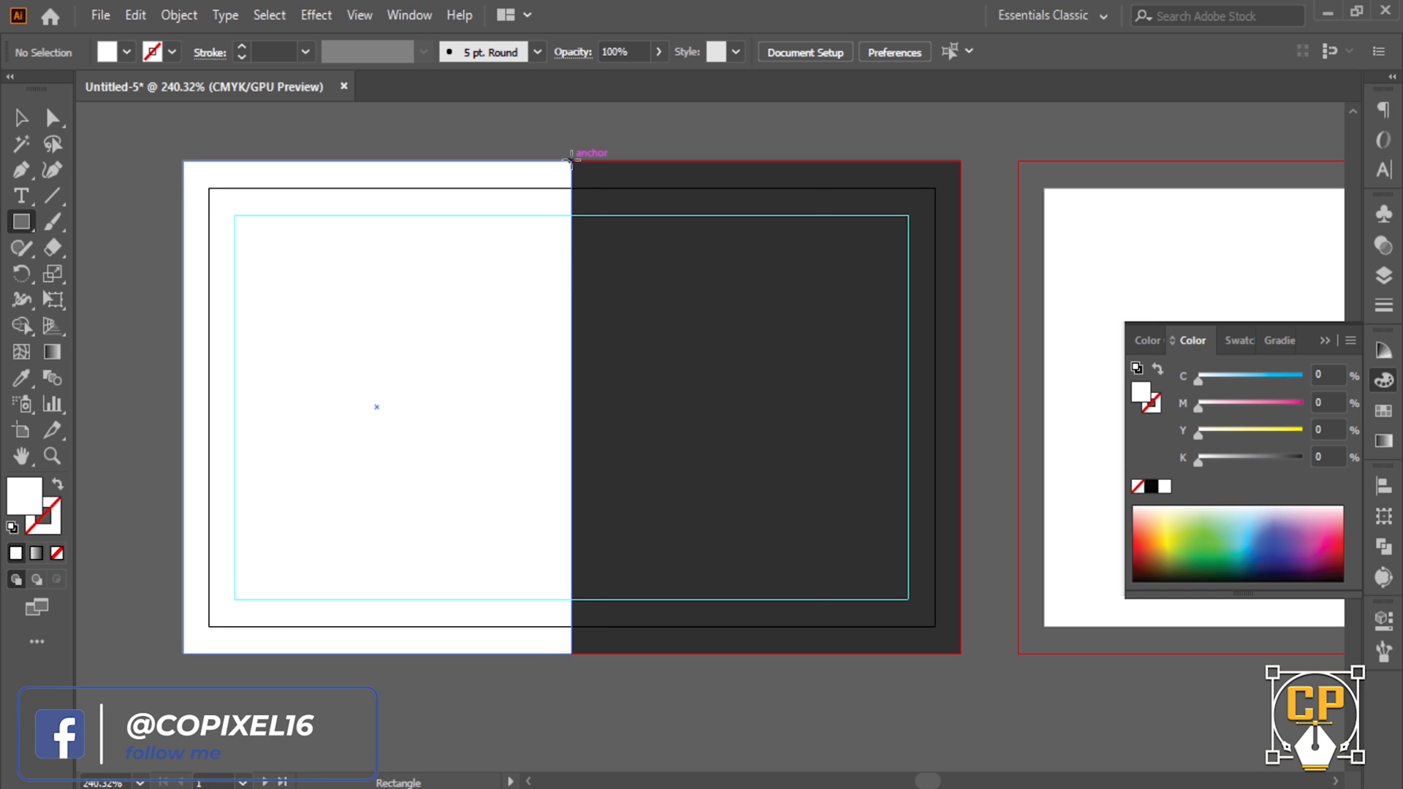
- Replace the rough strip with an exact 0.23 in wide, tall rectangle
left_click_drag(571, 266, 627, 561)
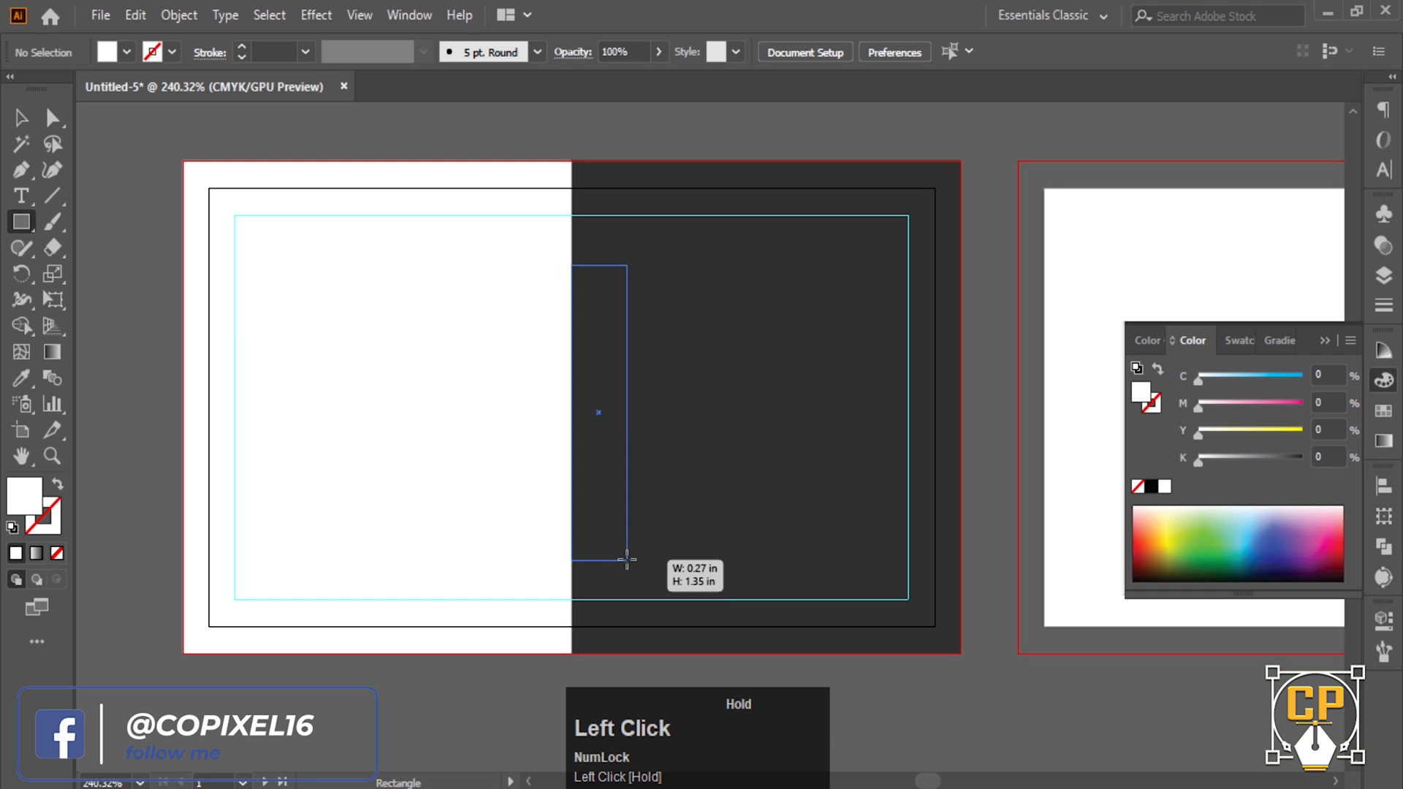
mouse_move(627, 560)
left_mouse_down()
mouse_move(618, 509)
mouse_move(617, 538)
left_mouse_up()
key("Delete")
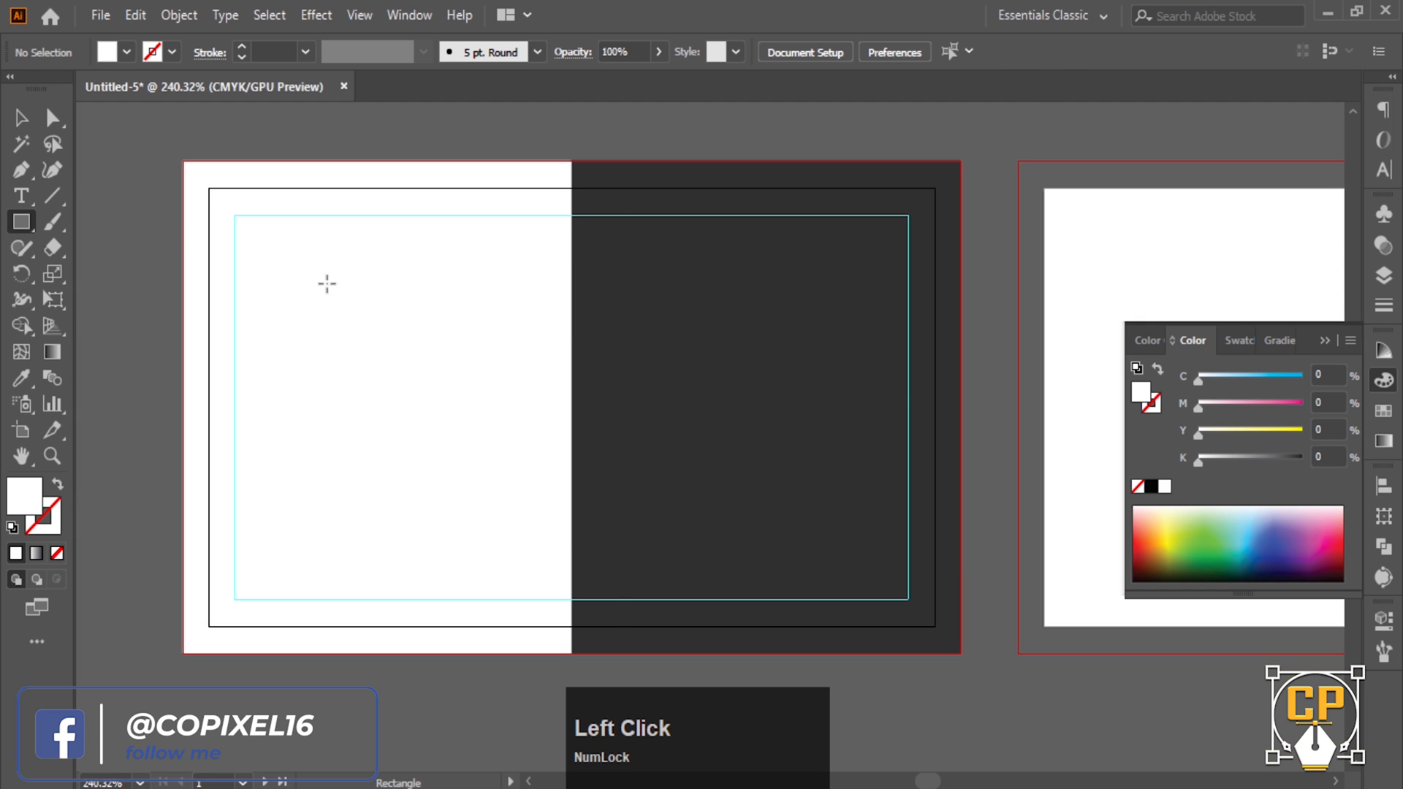
left_click(611, 320)
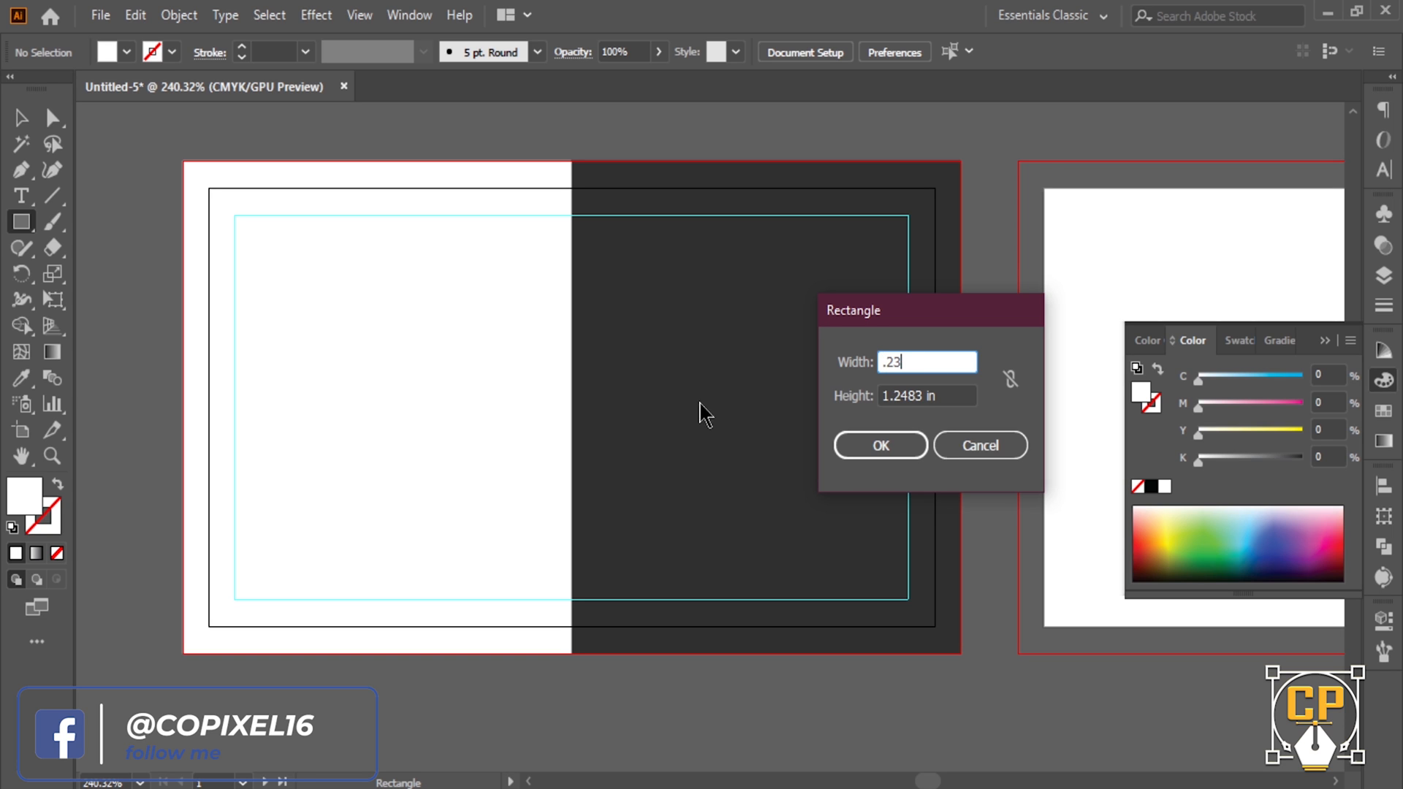
left_click(899, 394)
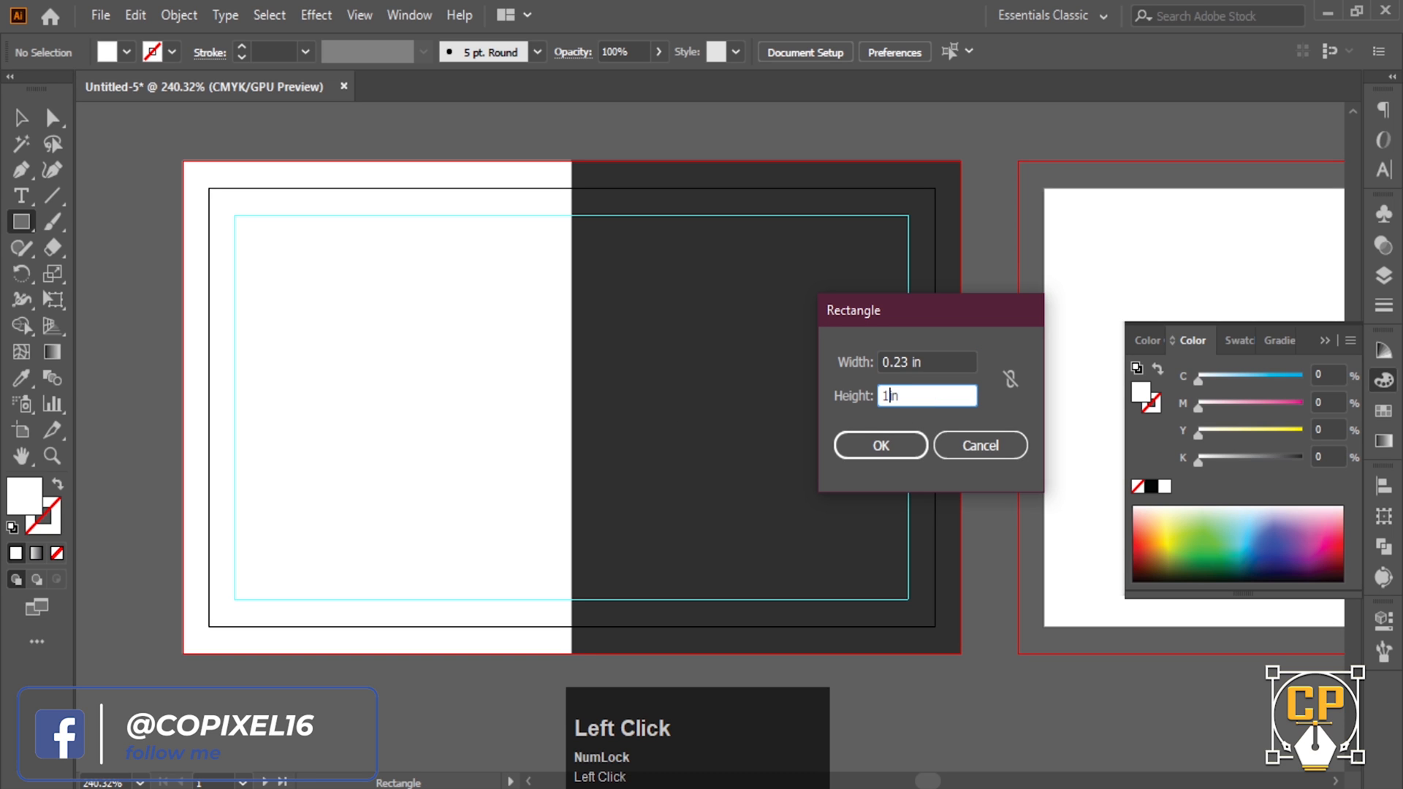
left_click(891, 396)
left_click(903, 444)
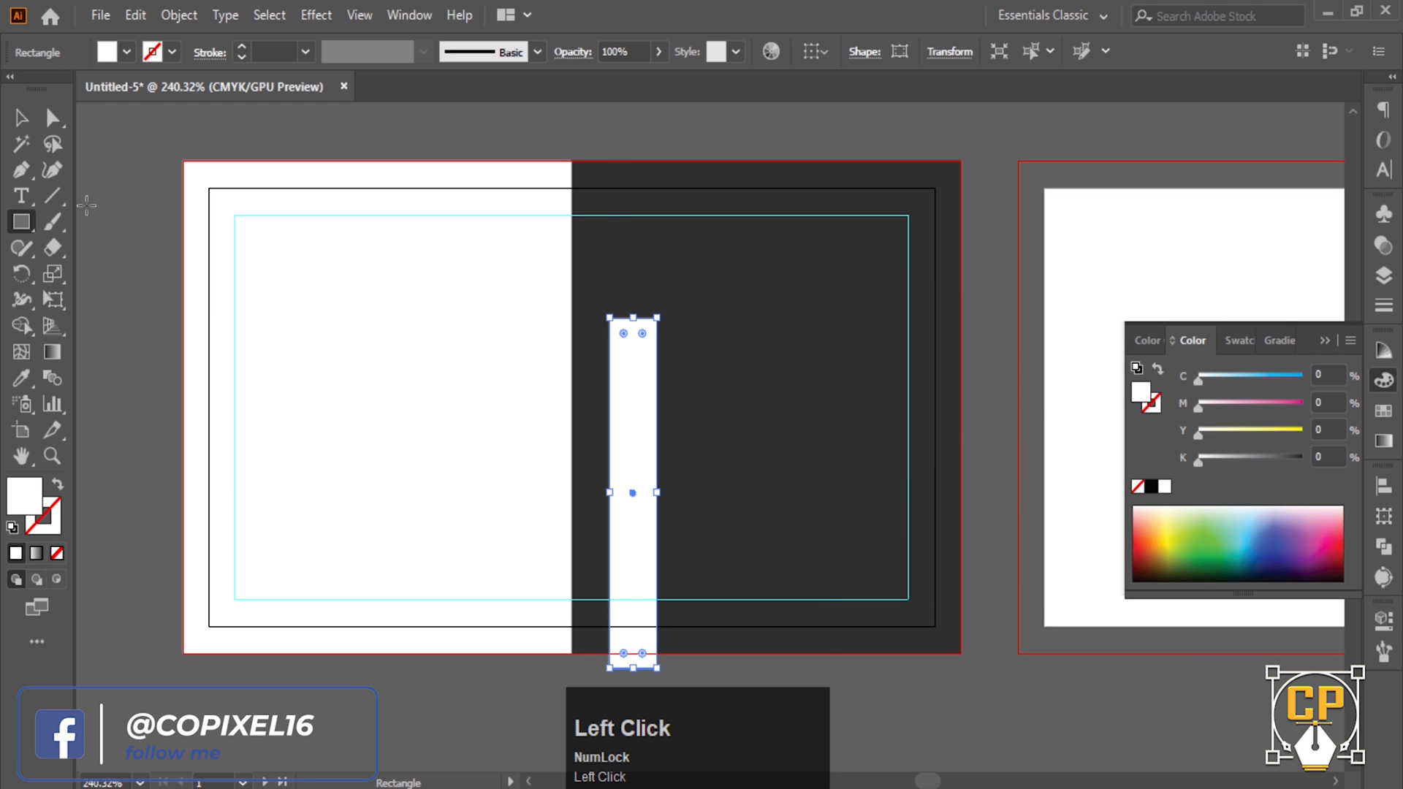
- Fill the strip with orange from Swatches and move it onto the white–dark boundary
left_click(16, 126)
left_click(1383, 410)
left_click(1138, 423)
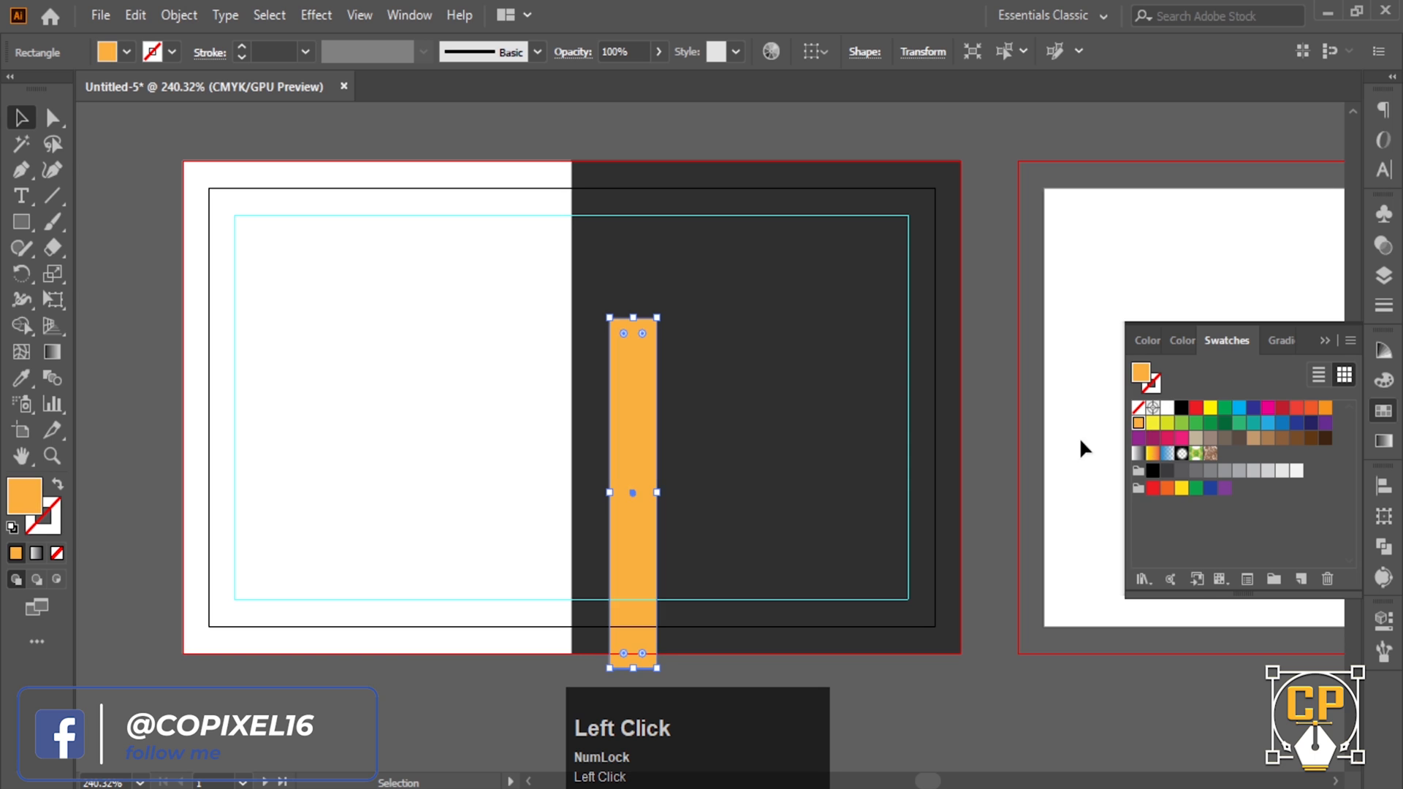
left_click_drag(628, 411, 591, 323)
- Slant the orange strip's right corners by pulling the top-right anchor down and nudging the bottom-right up
left_click_drag(605, 264, 734, 322)
left_click_drag(734, 322, 642, 235)
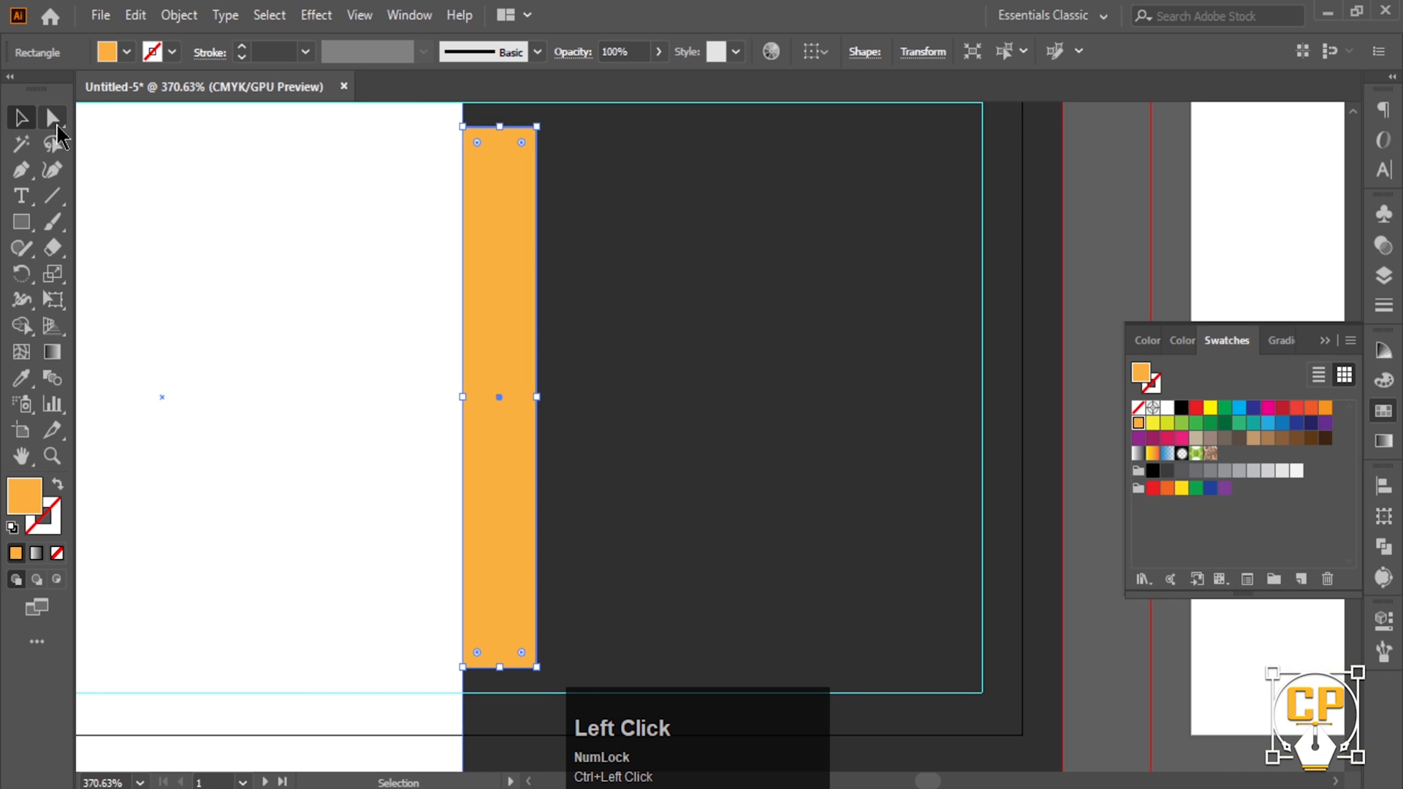
left_click(55, 125)
left_click_drag(537, 127, 537, 145)
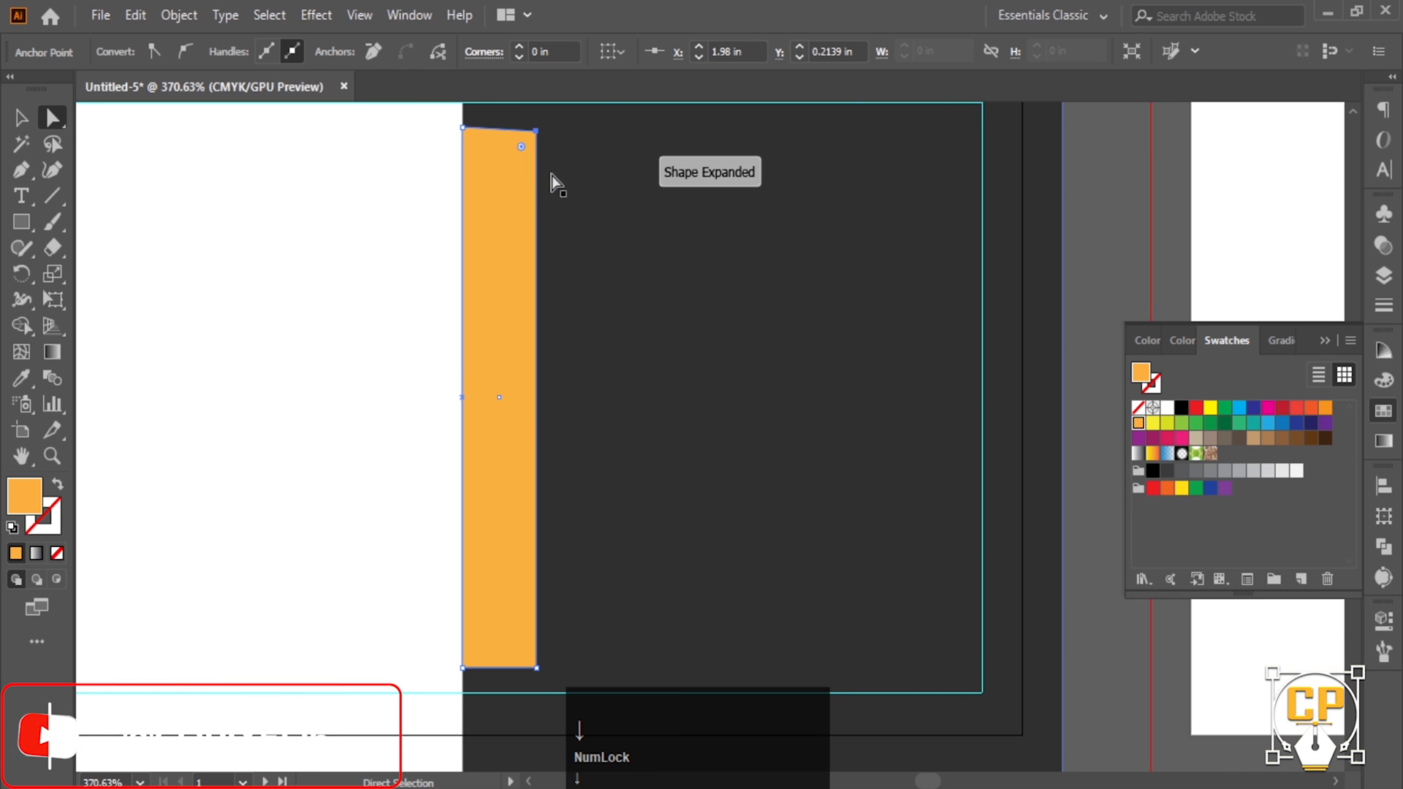
scroll(582, 520, "down", 2)
left_click(537, 615)
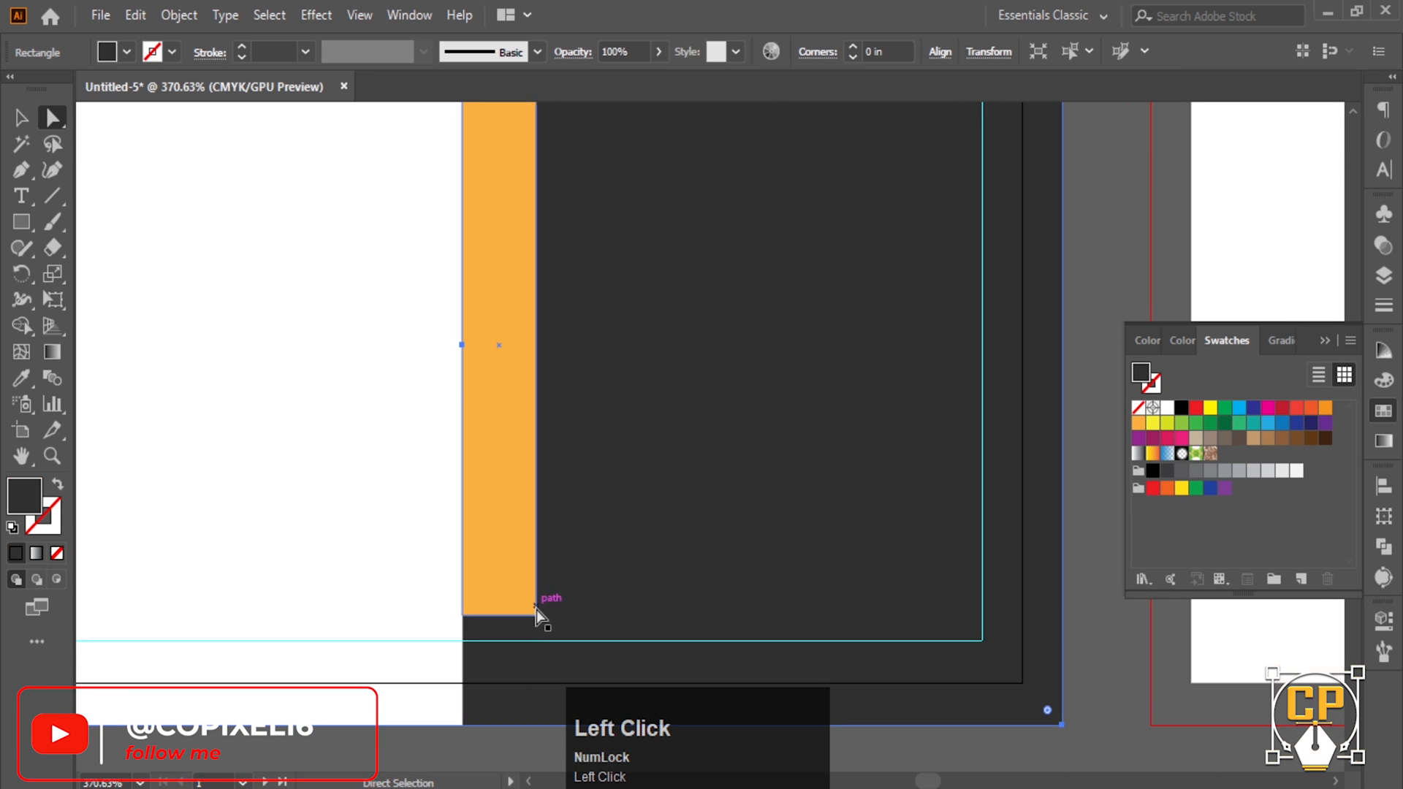
key("Up")
key("Up")
key("Up")
key("Up")
key("Up")
key("Up")
key("Up")
left_click(586, 340, "ctrl+alt")
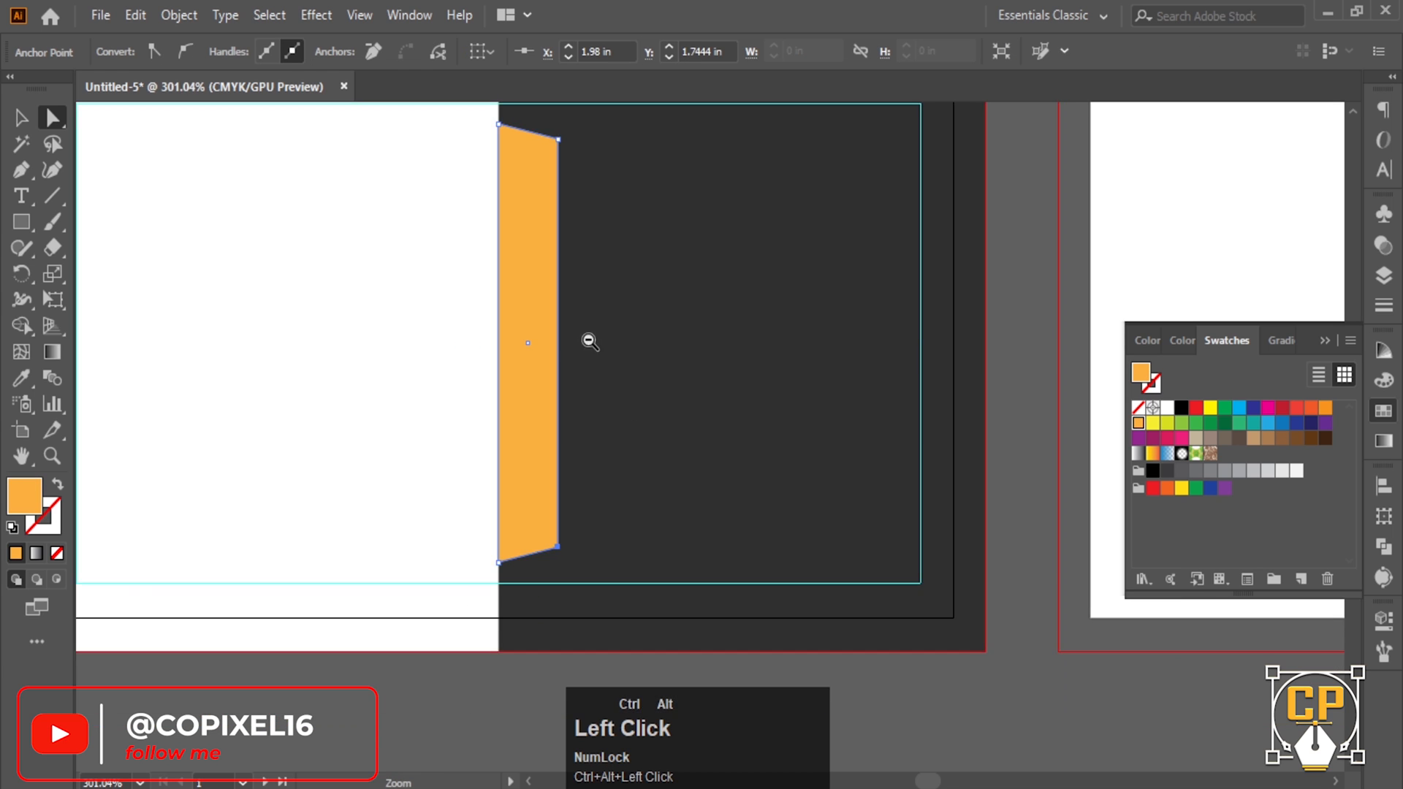
left_click(588, 387, "alt")
- Copy the dark background rectangle onto the back card
left_click(22, 119)
left_click(906, 453)
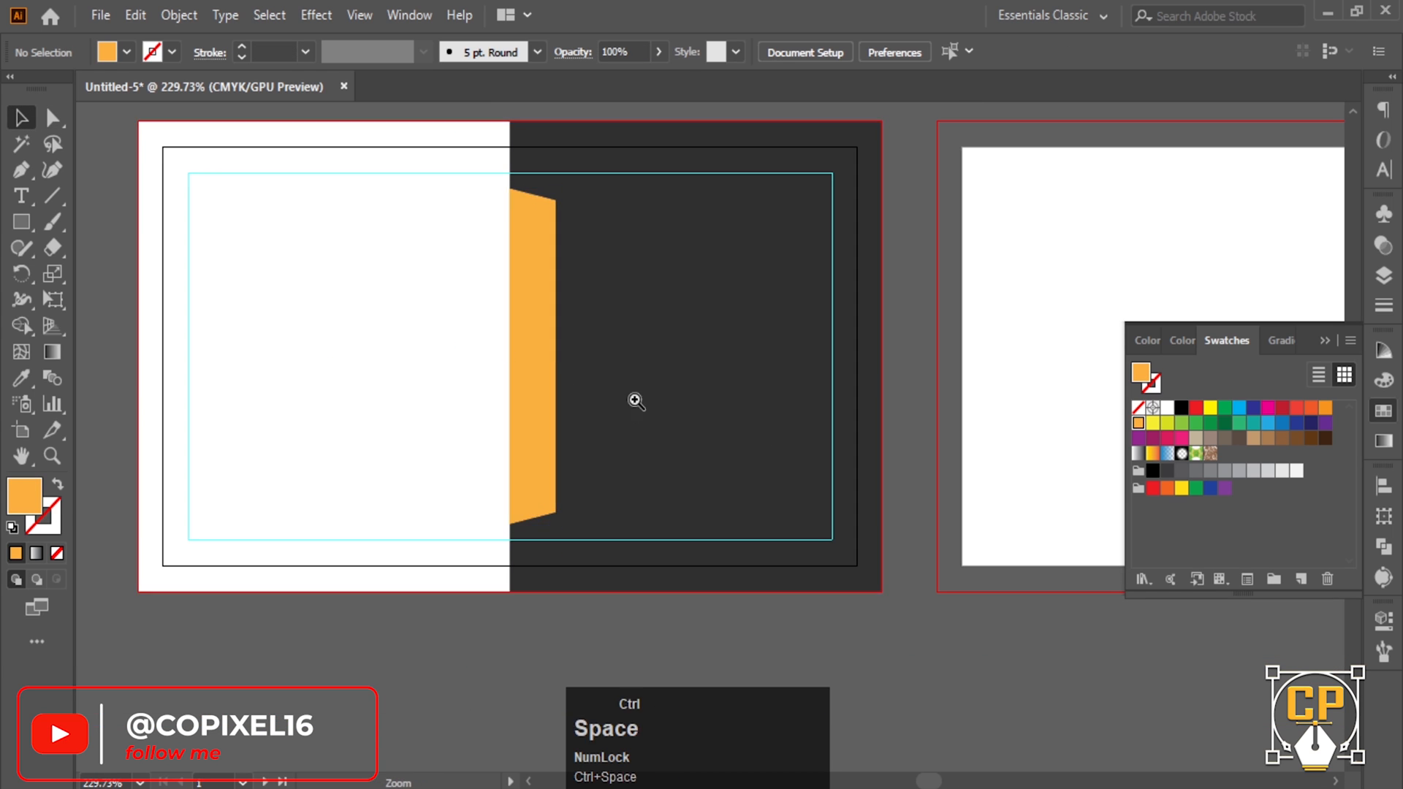
left_click(635, 401, "ctrl+alt")
left_click_drag(708, 380, 955, 369)
left_click(442, 379, "ctrl")
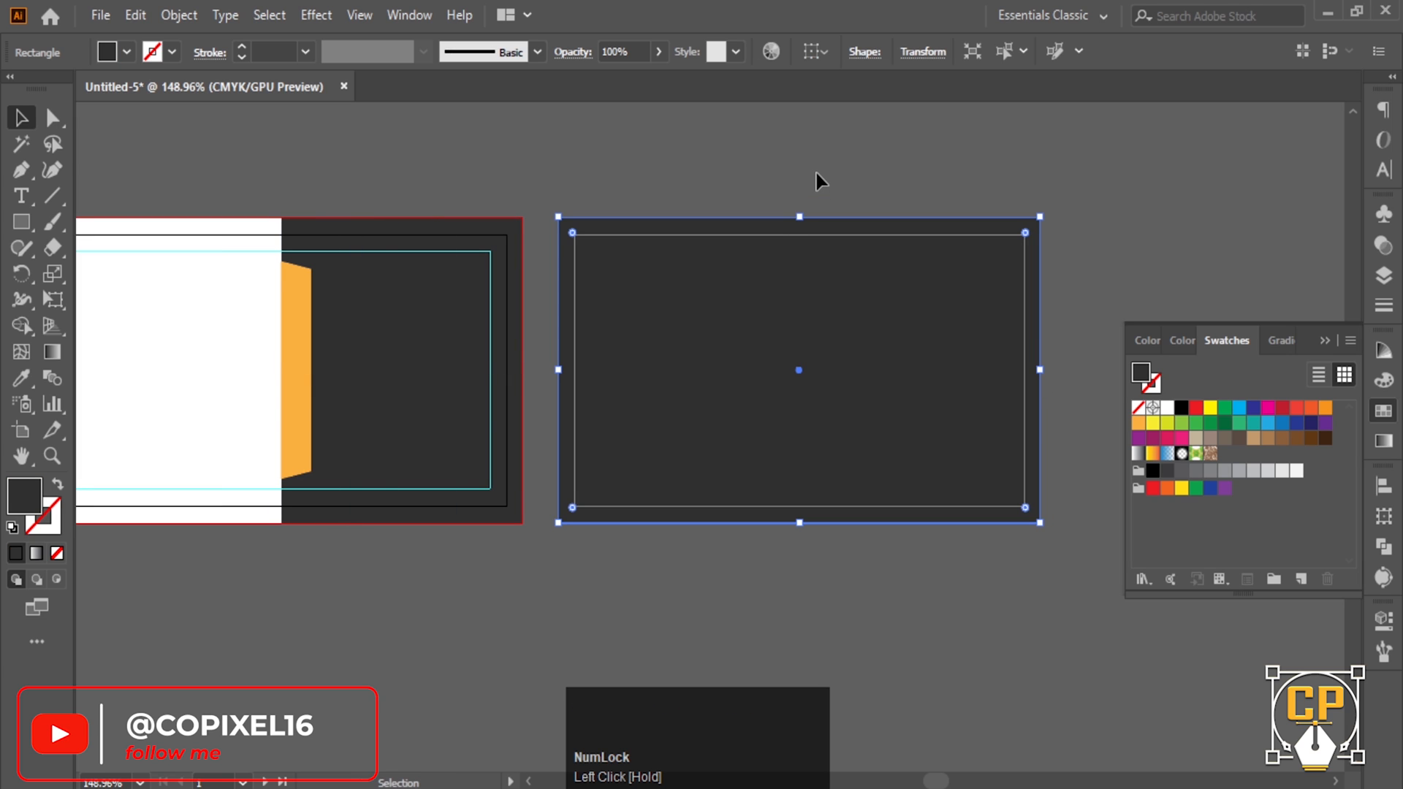
- Place the world map image and move it onto the back card
left_click(817, 173)
left_click(686, 347, "ctrl+alt")
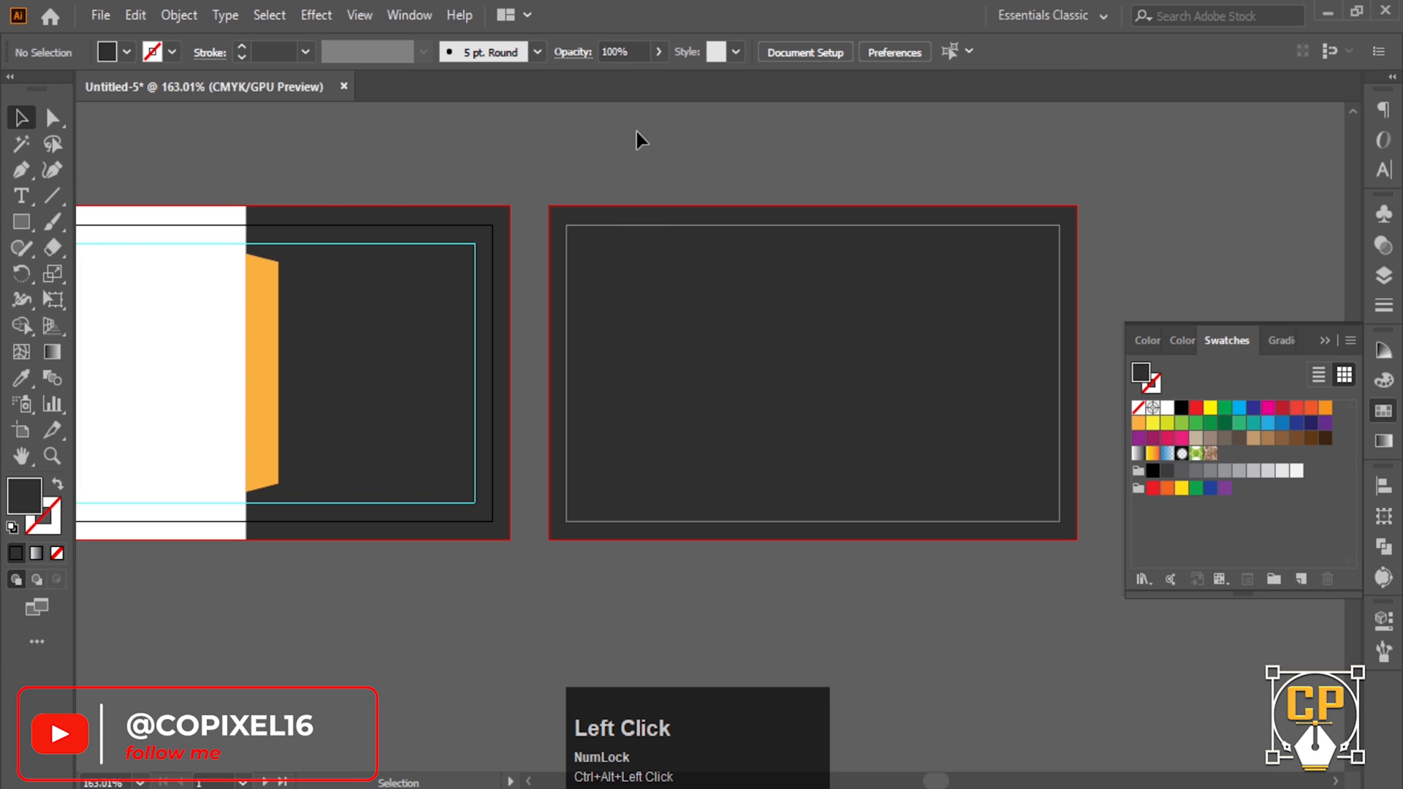
key("ctrl+shift+p")
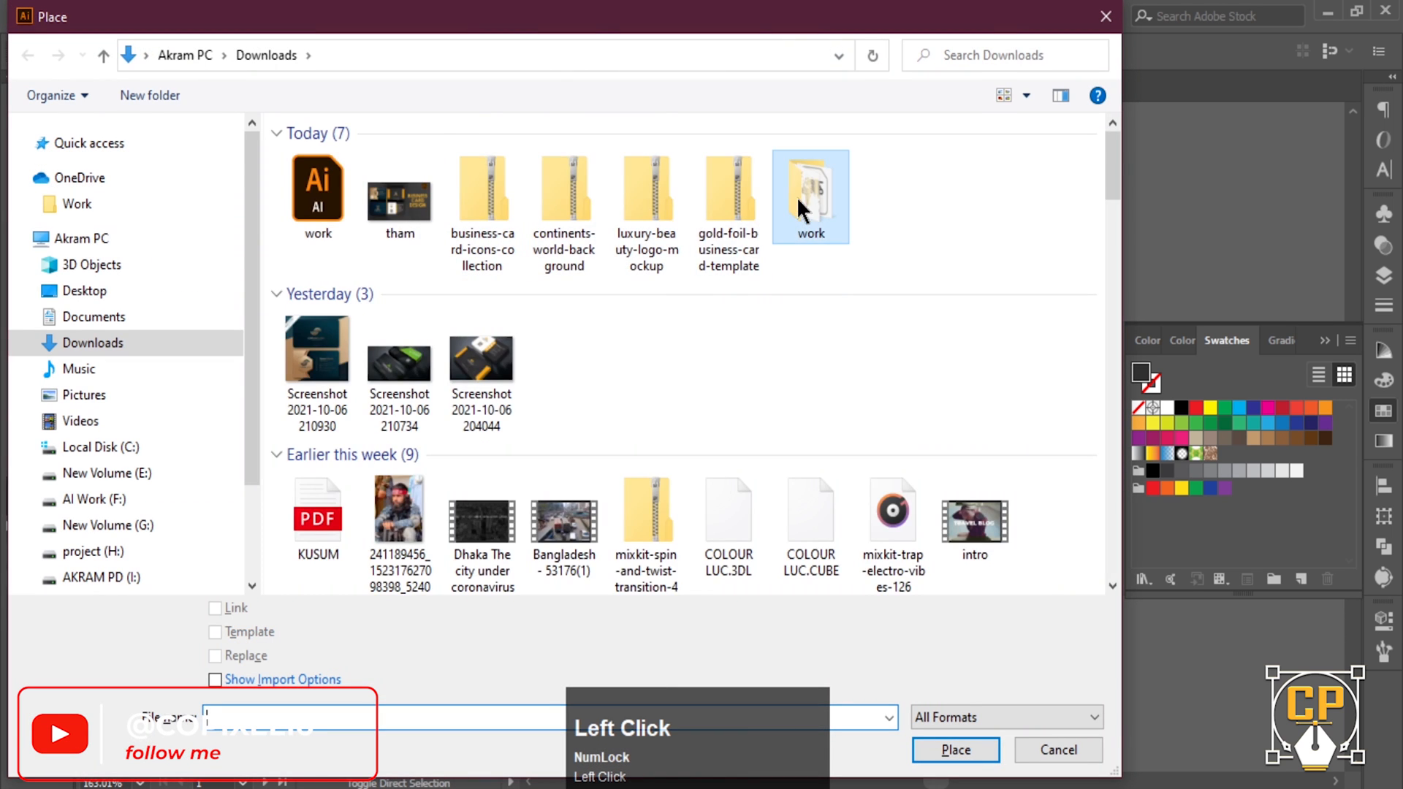
double_click(801, 194)
left_click(533, 221)
left_click(950, 749)
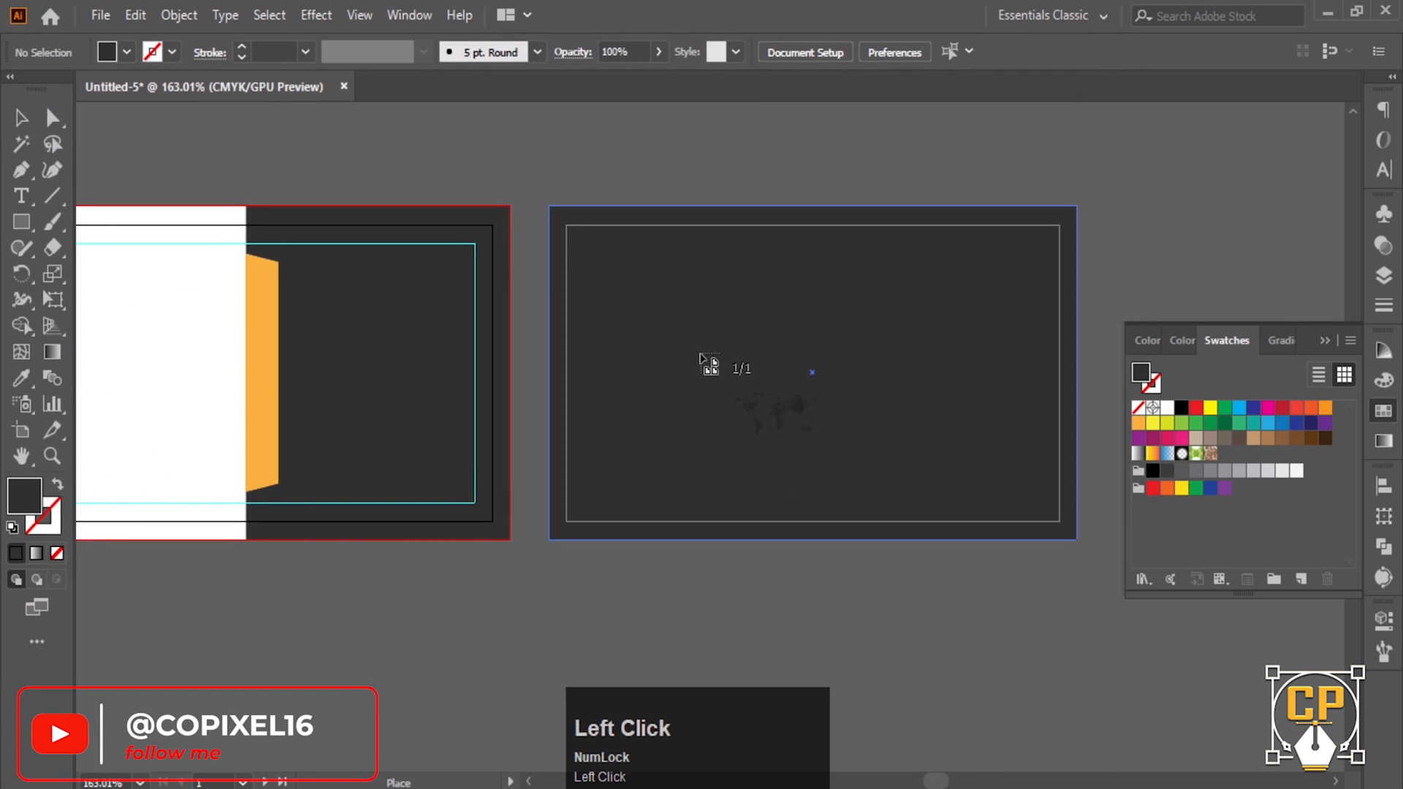
left_click(687, 326)
left_click(947, 555, "ctrl+alt")
left_click_drag(1022, 655, 498, 425)
- Resize the world map to fill the back card and lock it with Ctrl+2
left_click(968, 612, "ctrl+alt")
left_click_drag(1100, 714, 711, 407)
left_click(670, 410, "ctrl")
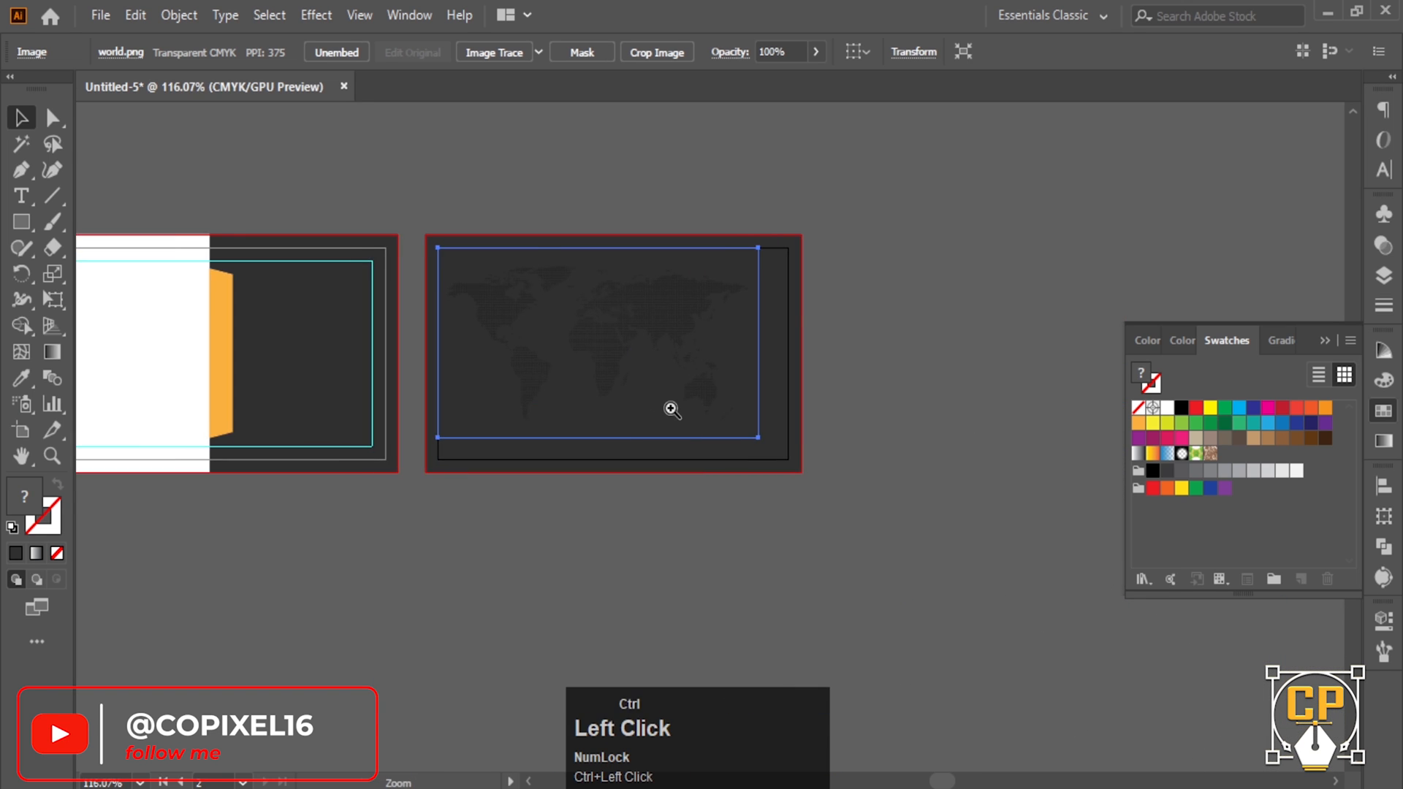
left_click_drag(804, 455, 847, 483)
left_click(623, 410, "ctrl")
left_click(1084, 480)
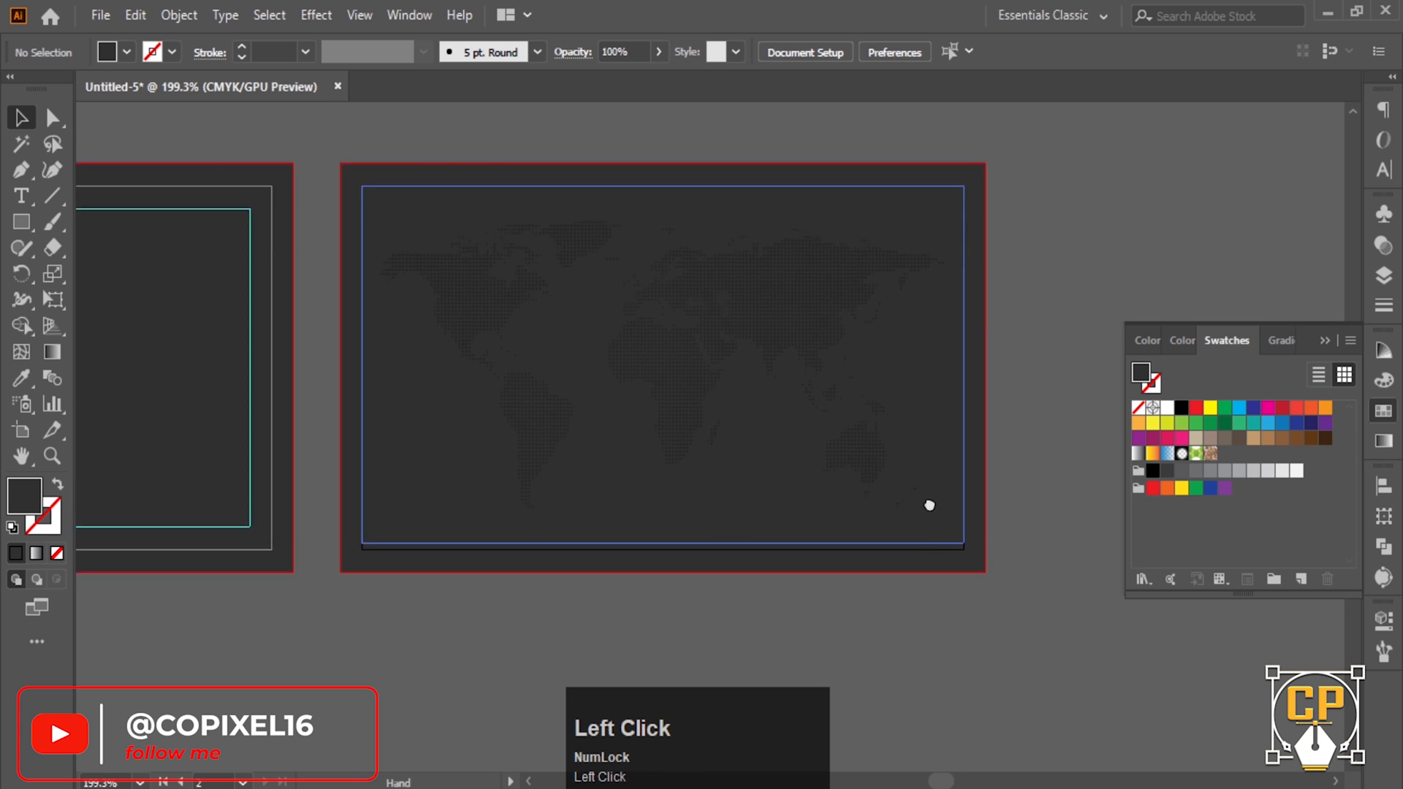
left_click(859, 427, "ctrl")
key("ctrl+2")
- Close the Swatches panel and bring up the Place dialog again
left_click(453, 314, "ctrl+alt")
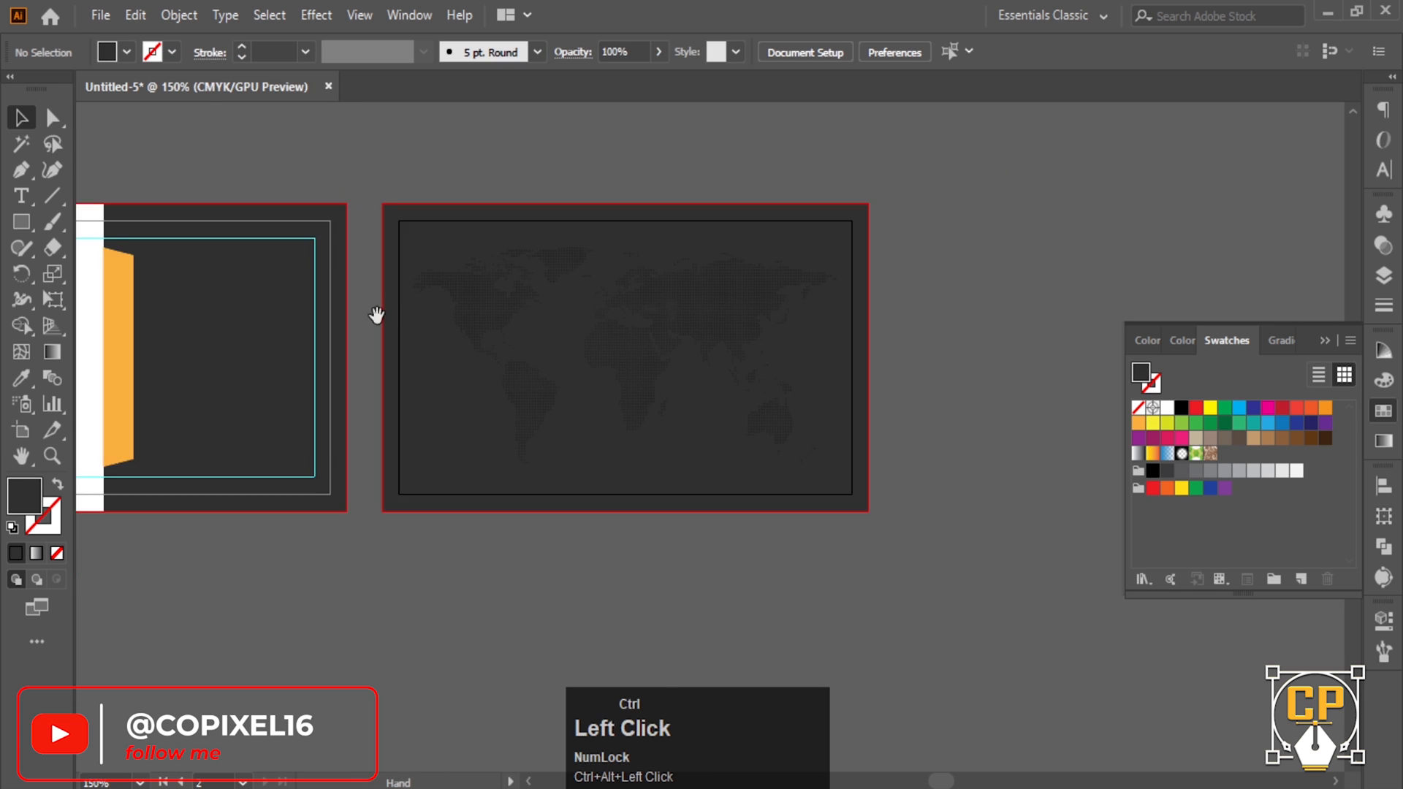
left_click_drag(196, 301, 519, 359)
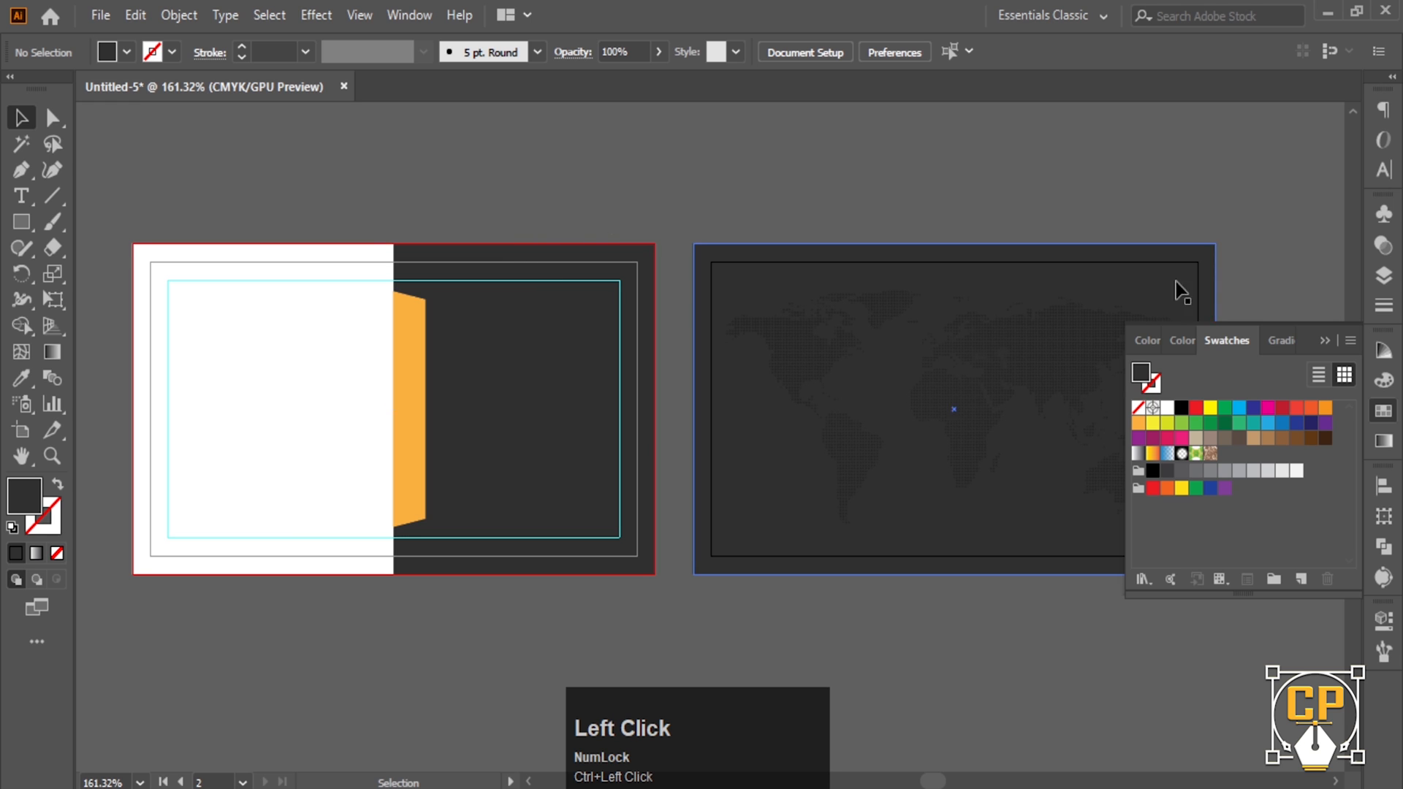
left_click(1217, 344)
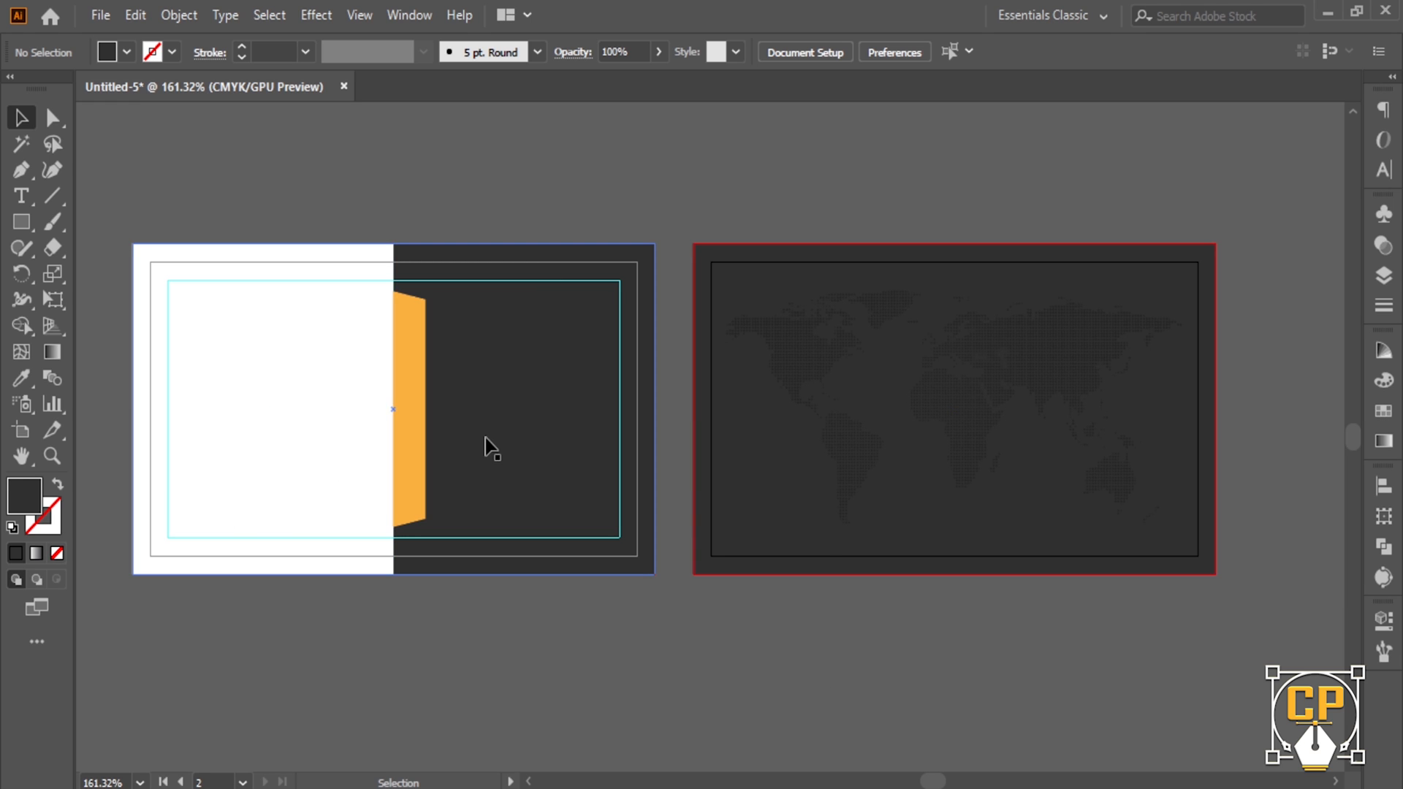
key("ctrl+shift+p")
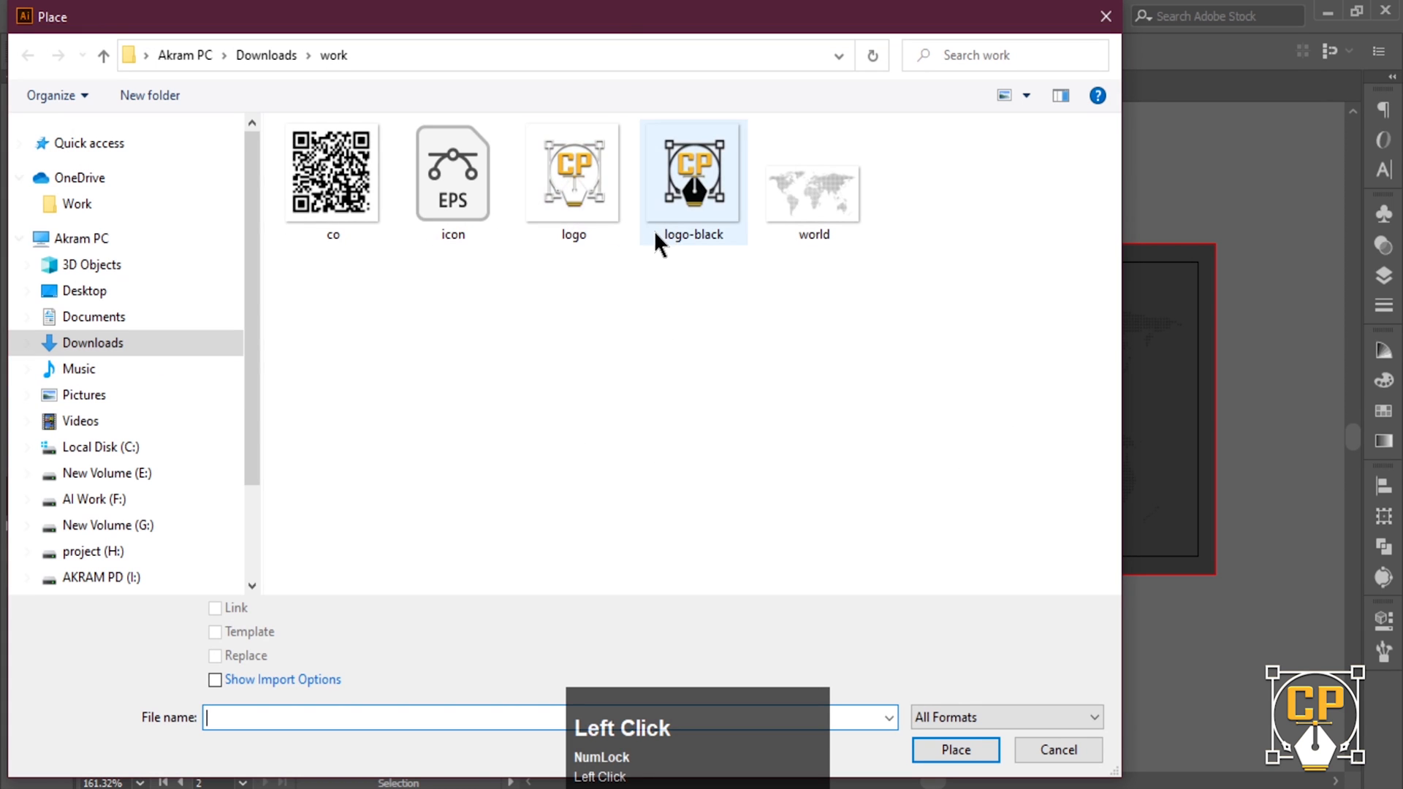
- Place the logo image onto the canvas
left_click(588, 206)
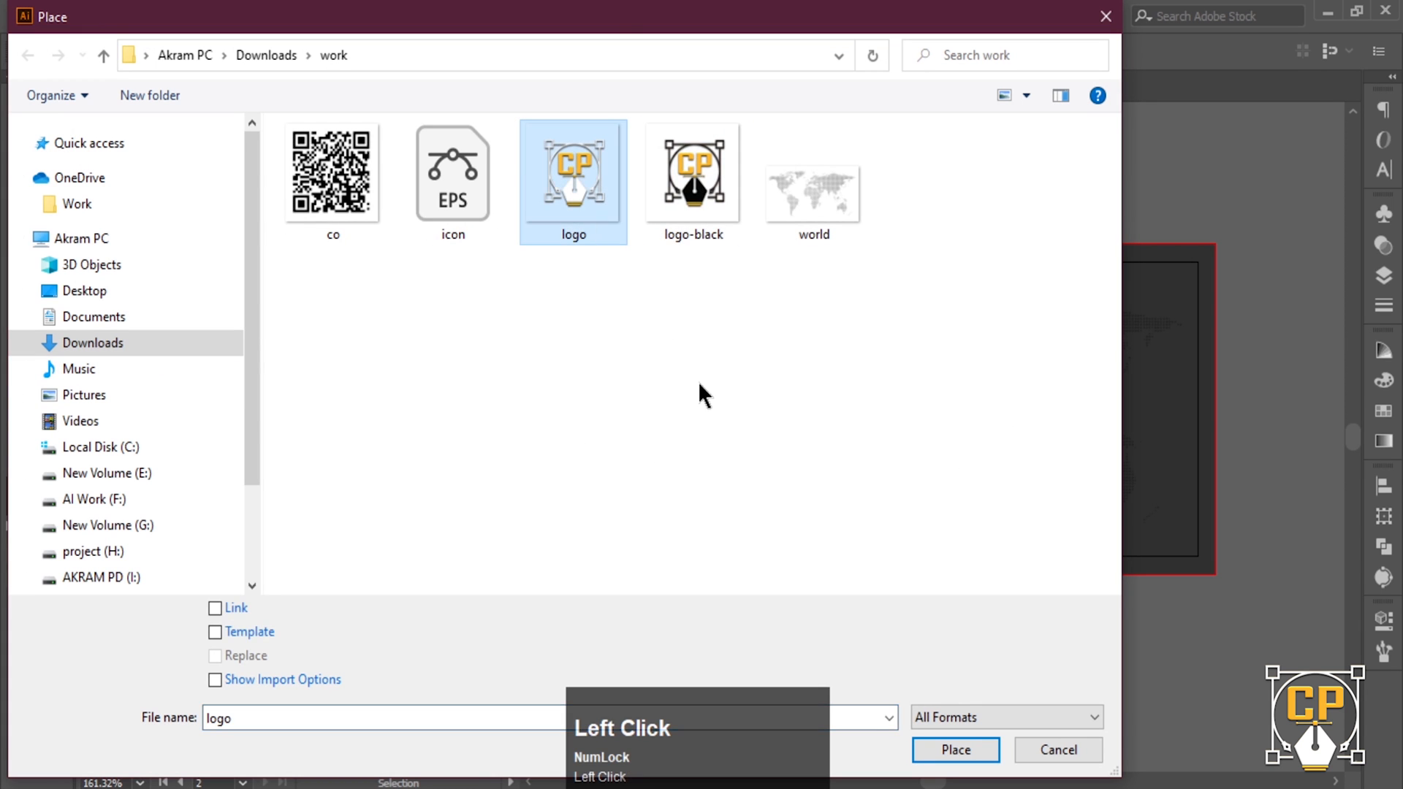
left_click(935, 749)
left_click(840, 304)
left_click(647, 369, "ctrl+alt")
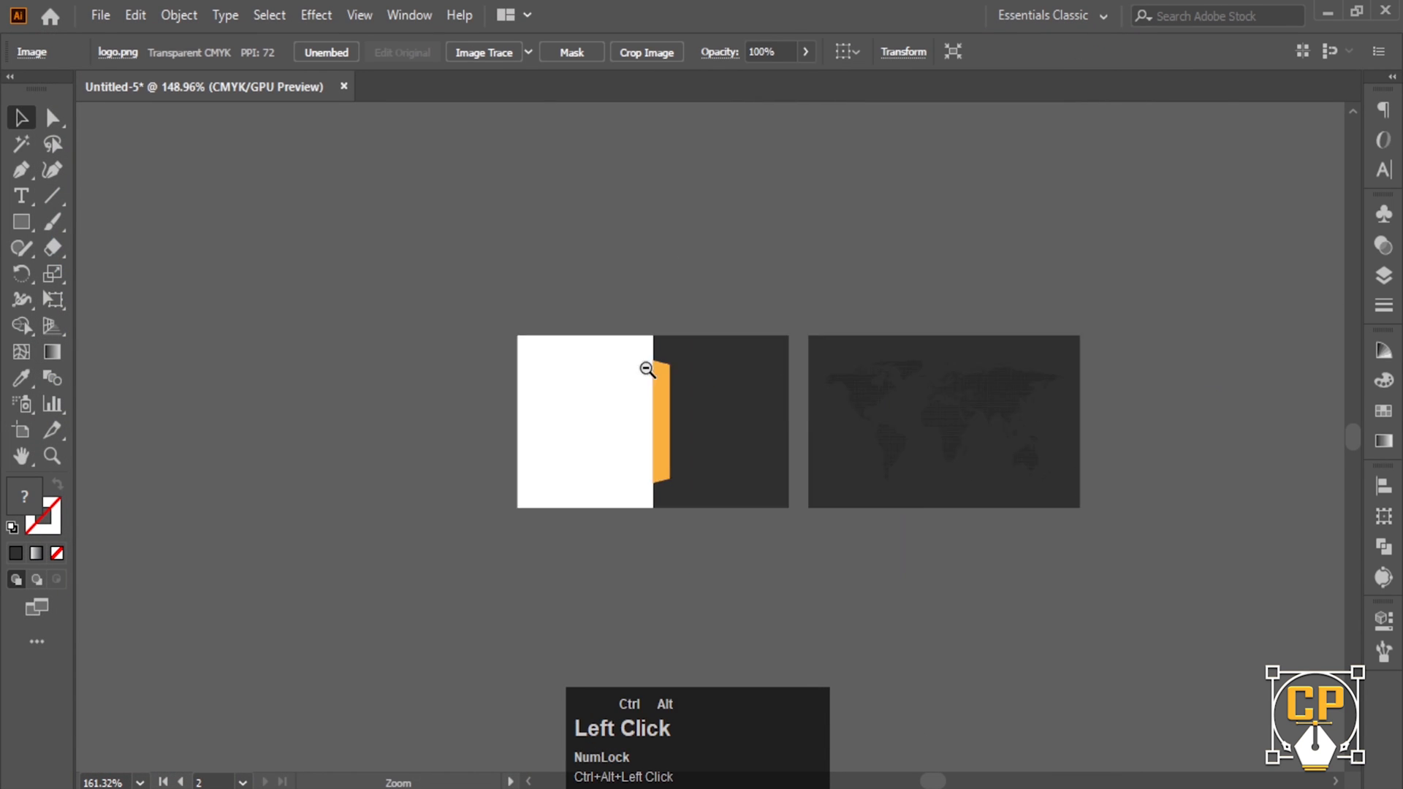
left_click_drag(647, 369, 310, 209)
left_click_drag(950, 429, 485, 335)
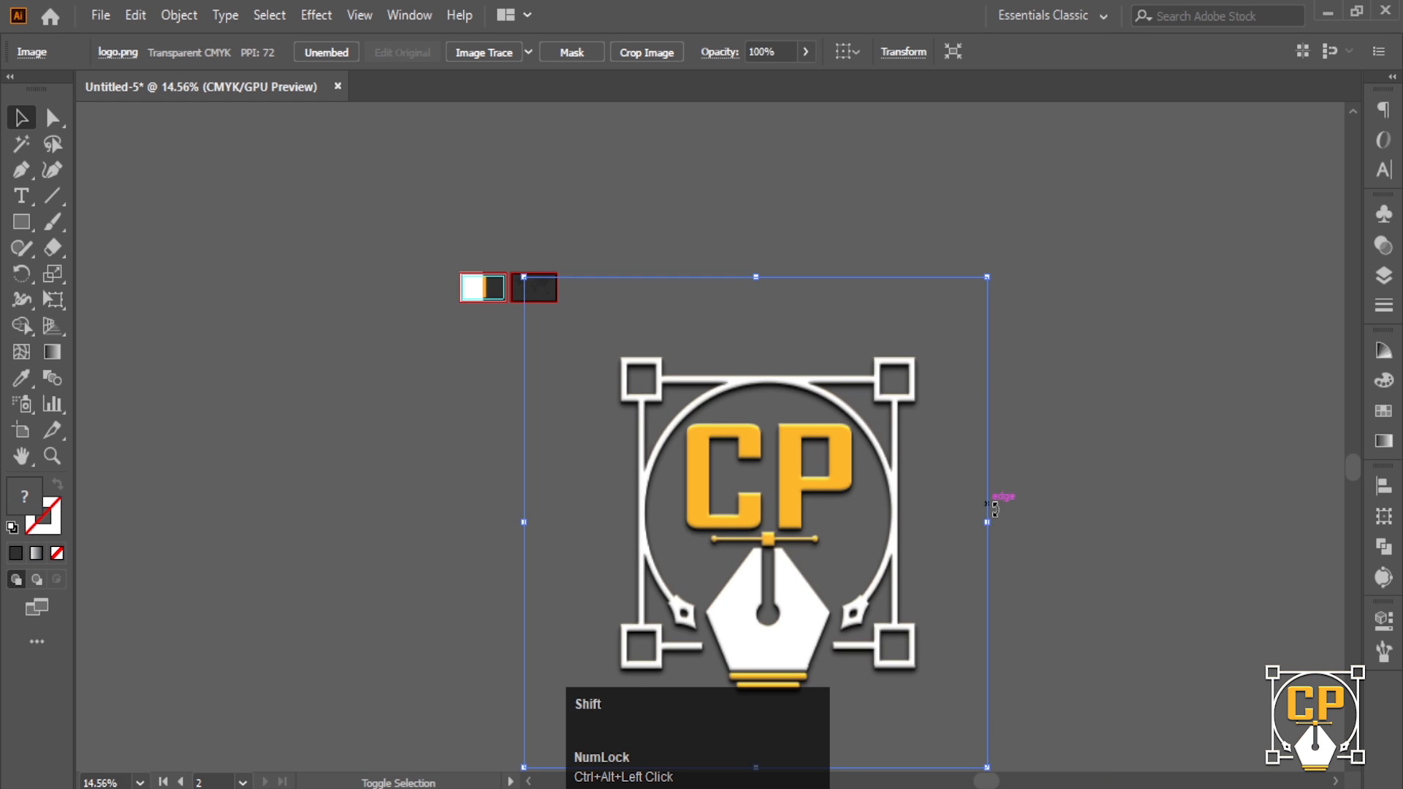
- Scale the logo down and centre it over the world map on the back card
left_click_drag(985, 526, 584, 475)
left_click_drag(554, 516, 532, 302)
left_click_drag(515, 315, 793, 459)
left_click_drag(610, 310, 784, 552)
left_click_drag(756, 653, 550, 437)
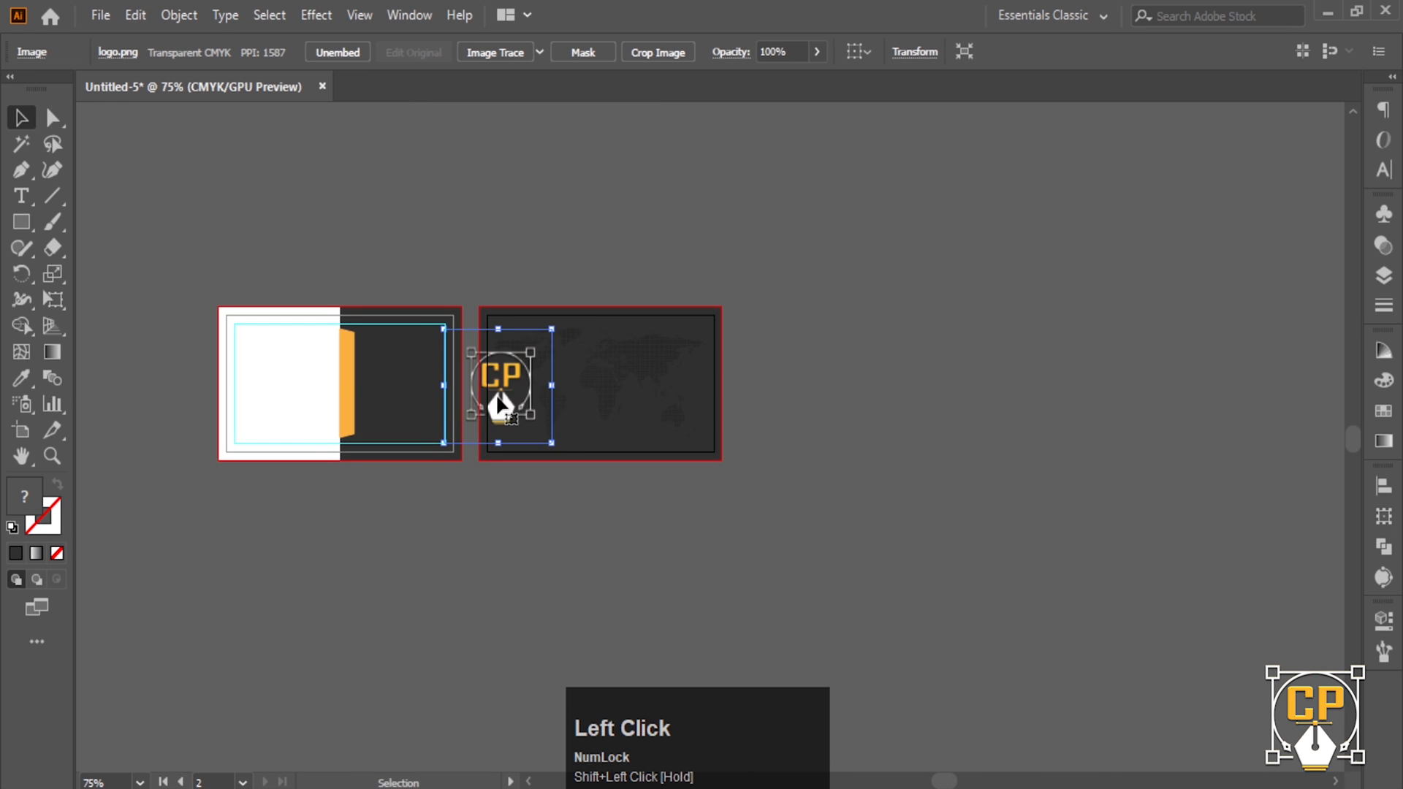
left_click_drag(496, 393, 818, 427)
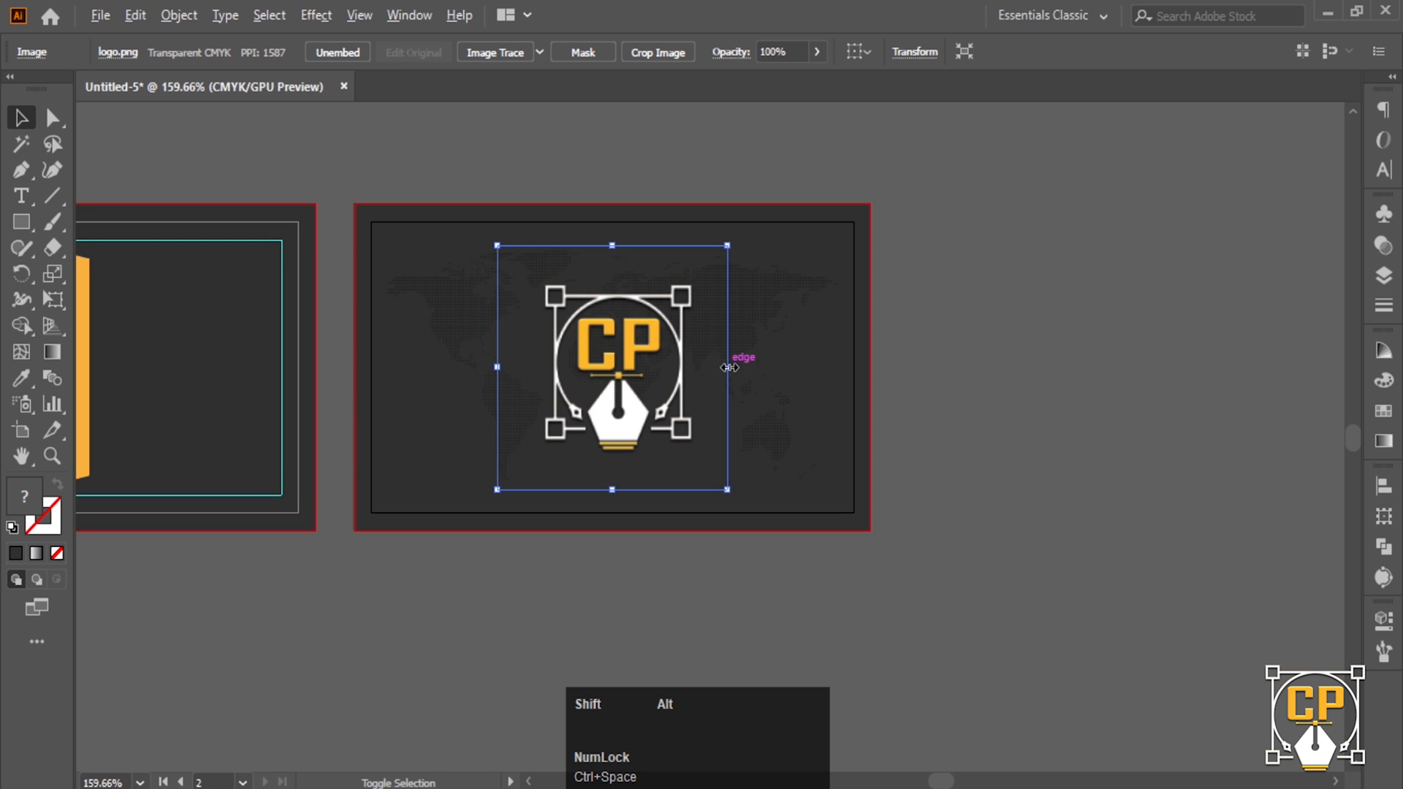
left_click_drag(729, 368, 611, 379)
left_click(683, 375)
left_click(908, 407)
left_click(1059, 414)
key("ctrl+space")
left_click(610, 398, "ctrl")
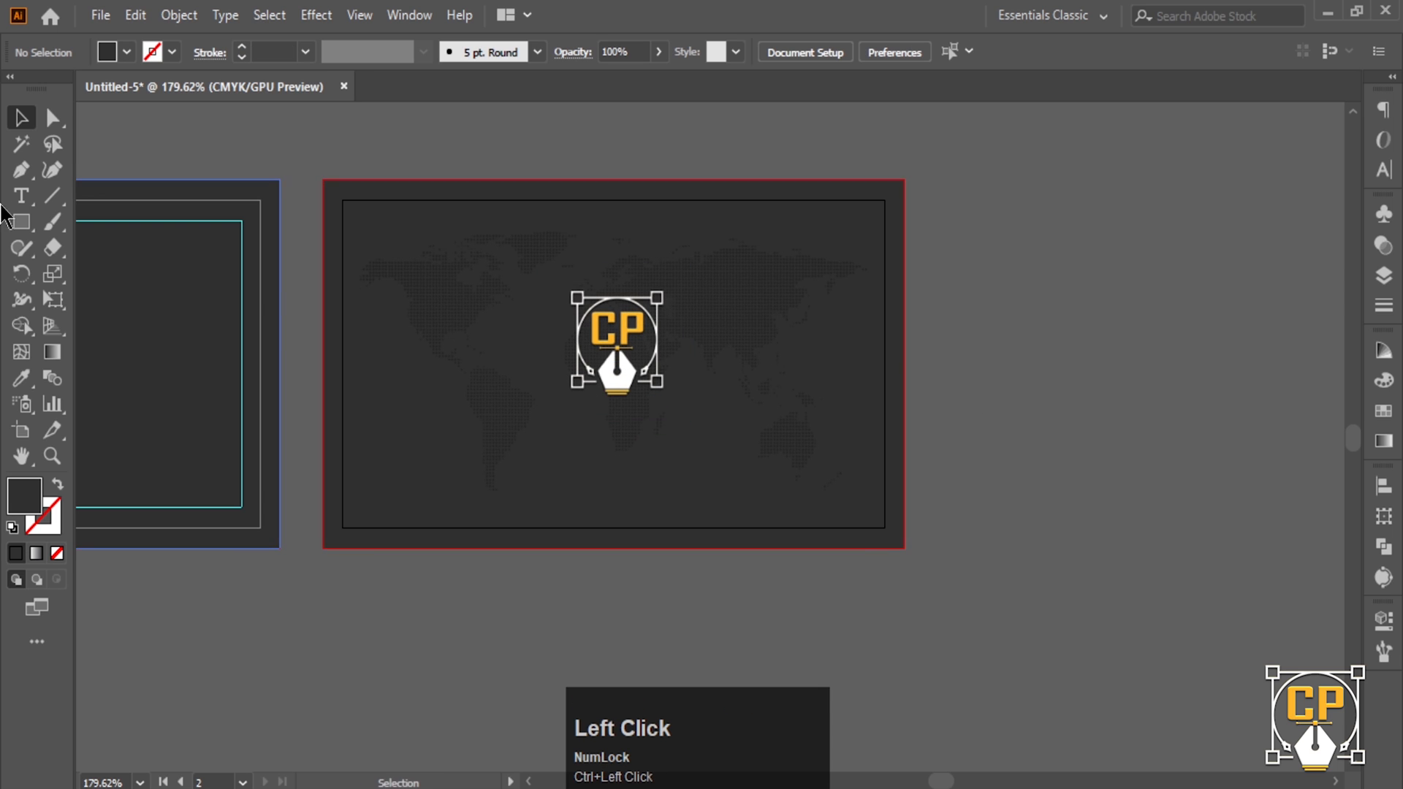
- Add the COPIXEL text below the back card's logo and set it in Bahnschrift Bold
key("t")
left_click(499, 466)
type("GO")
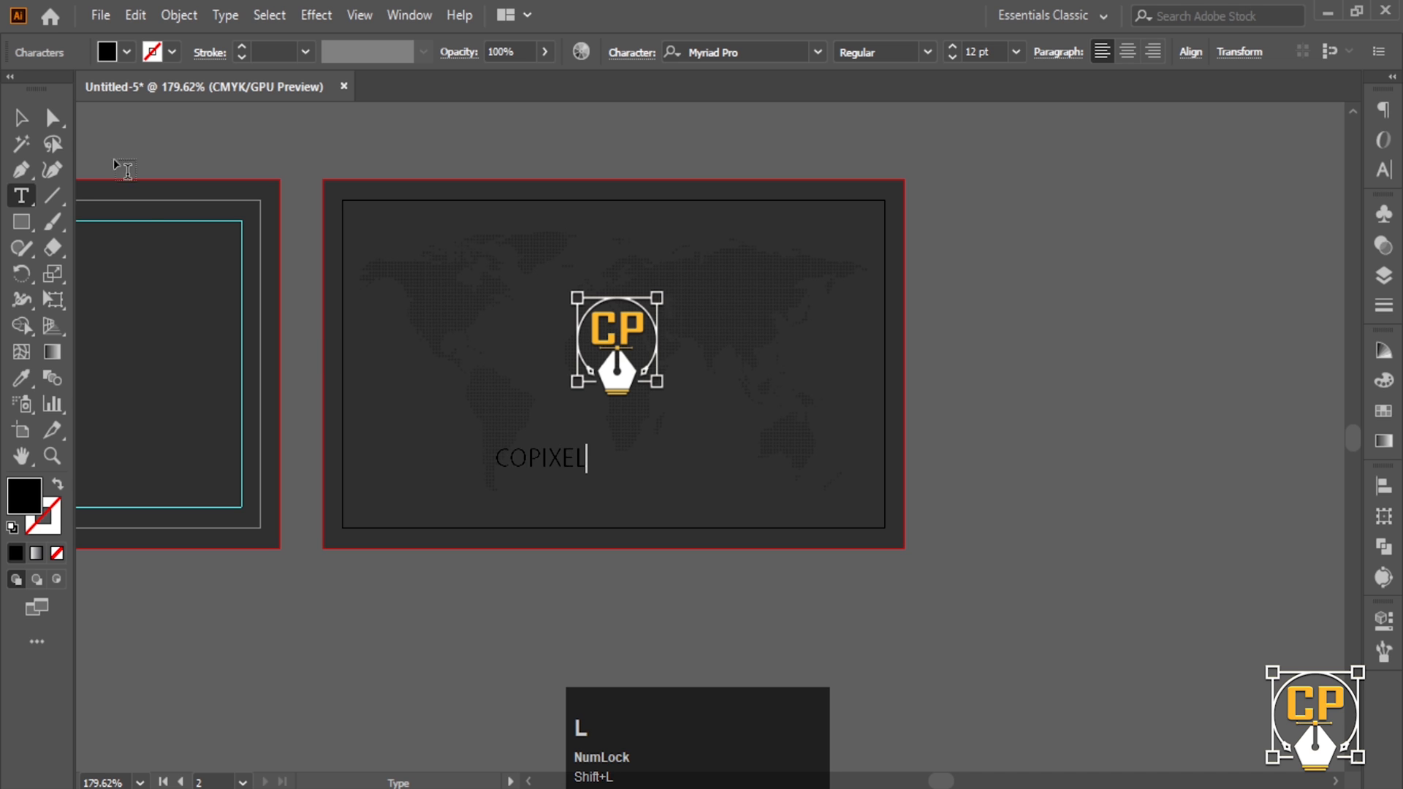
left_click(21, 117)
left_click(1383, 170)
left_click(1233, 134)
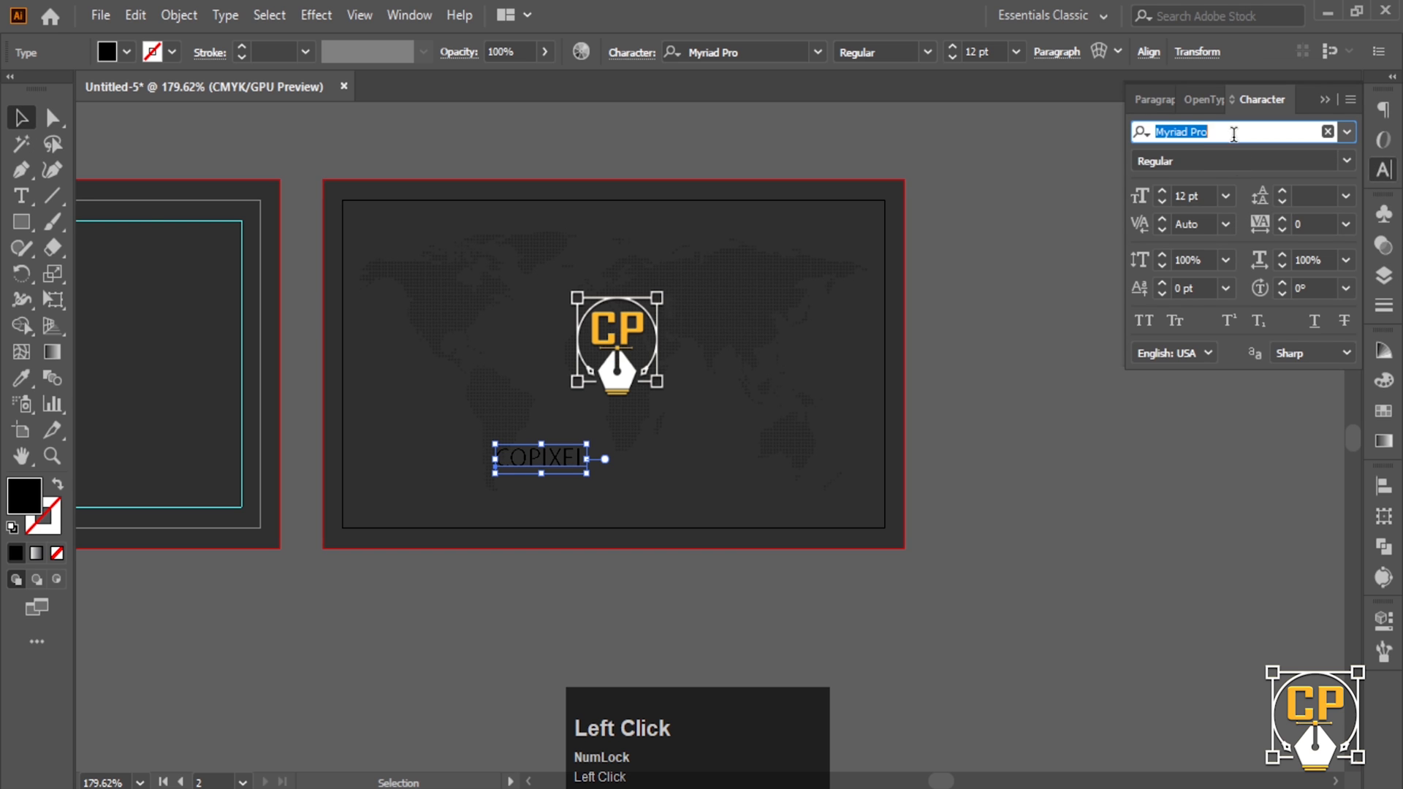
type("ba")
left_click(1169, 618)
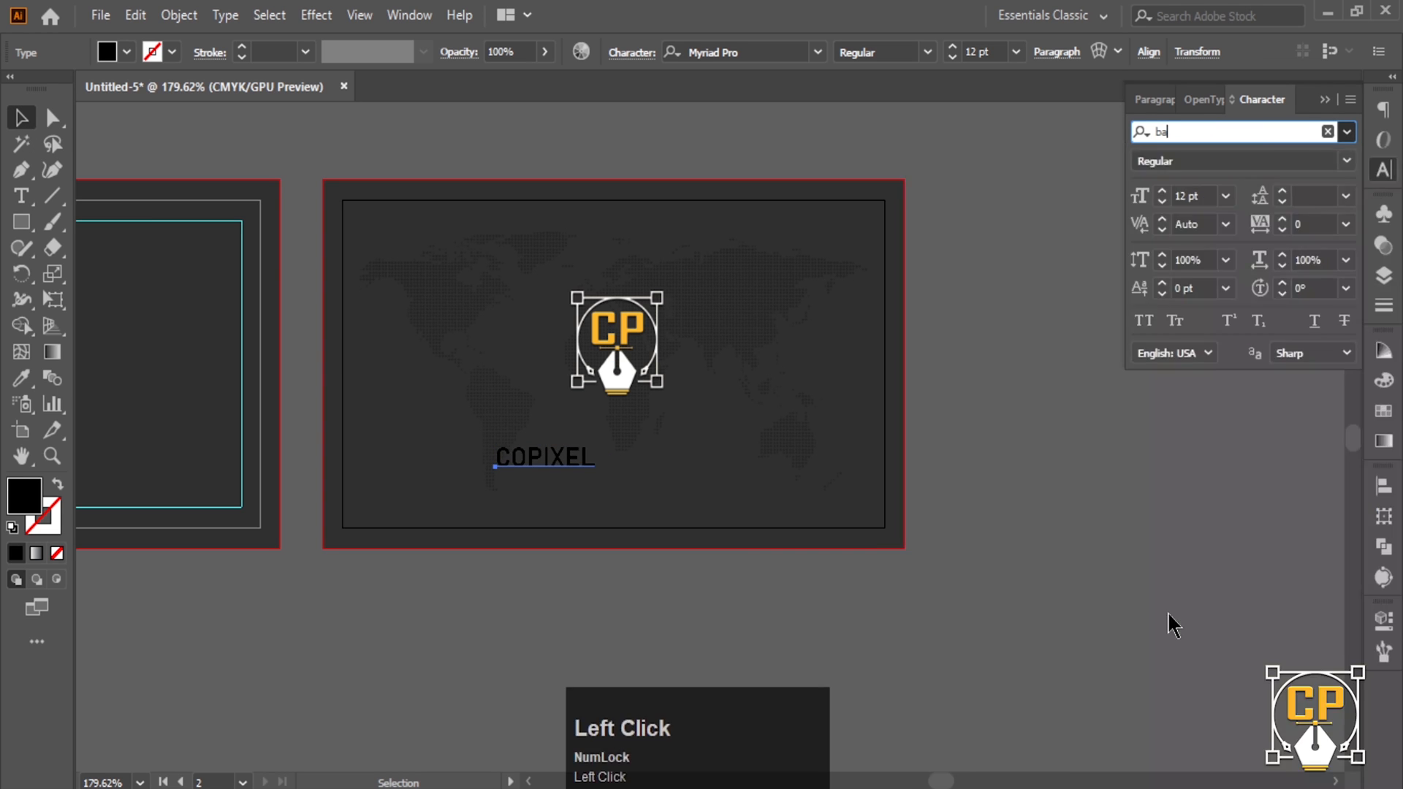
- Colour COPIXEL with the logo's orange and enlarge it beneath the CP logo
left_click(21, 378)
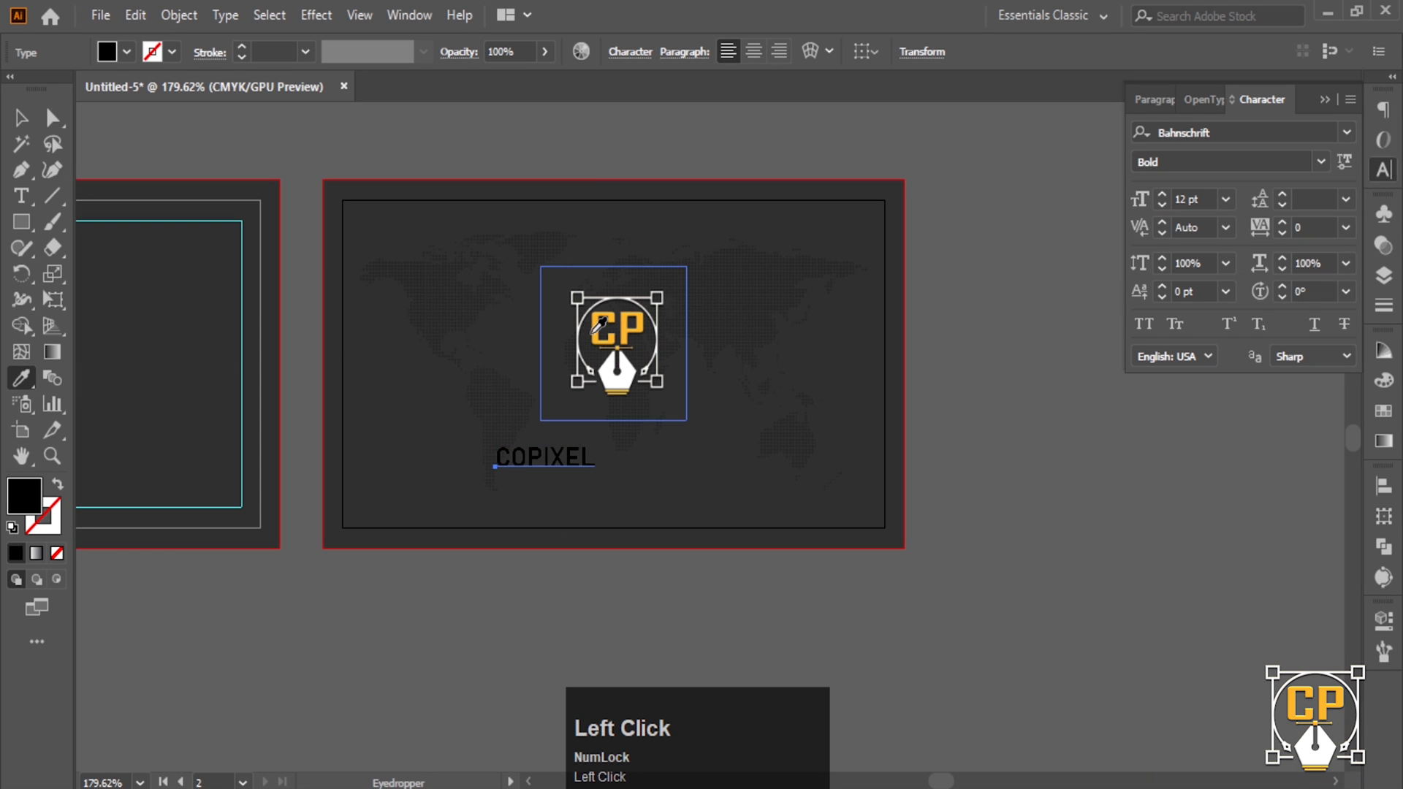
left_click(607, 322)
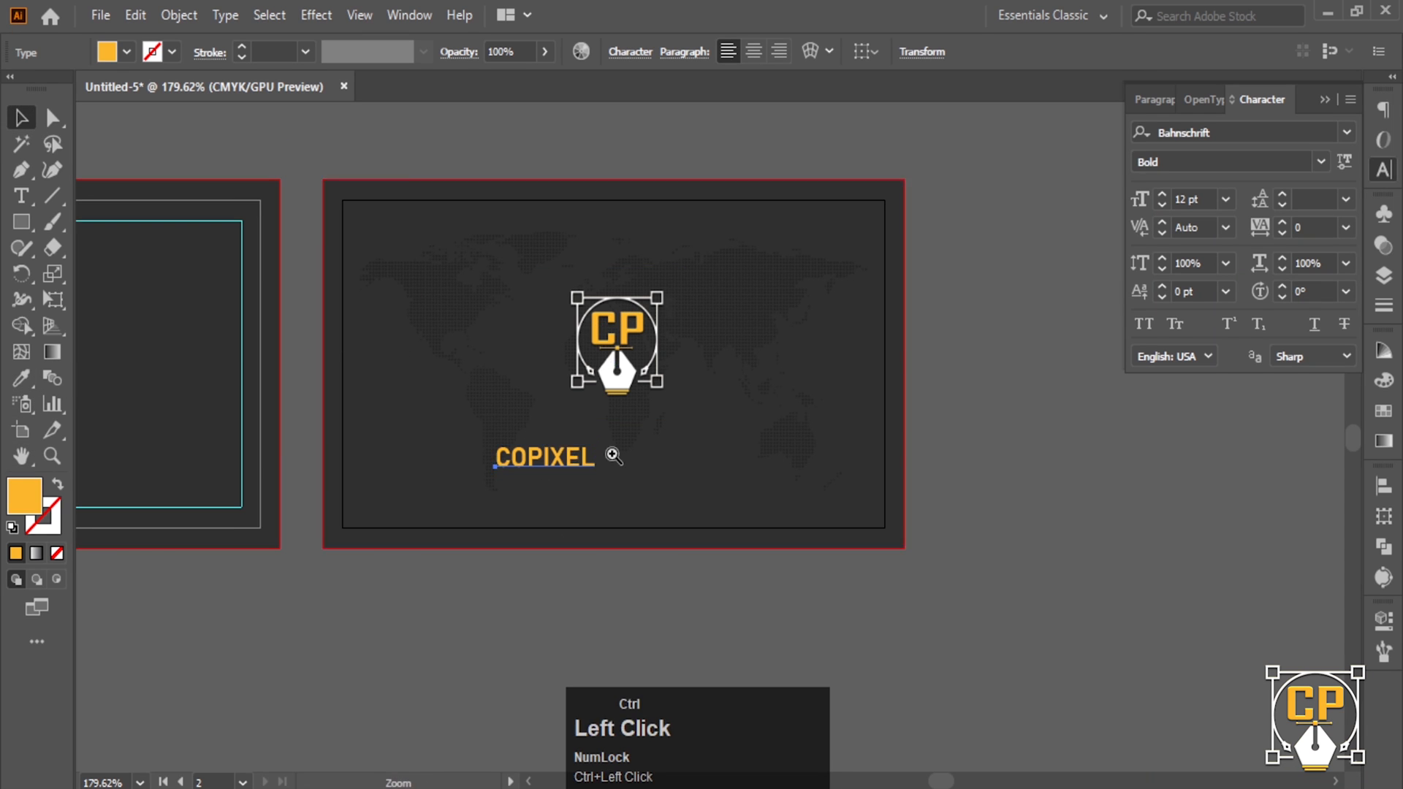
left_click(556, 449, "ctrl")
left_click_drag(541, 444, 673, 399)
- Group the CP logo with COPIXEL, then zoom out to view both cards
left_click(825, 692)
left_click(685, 336)
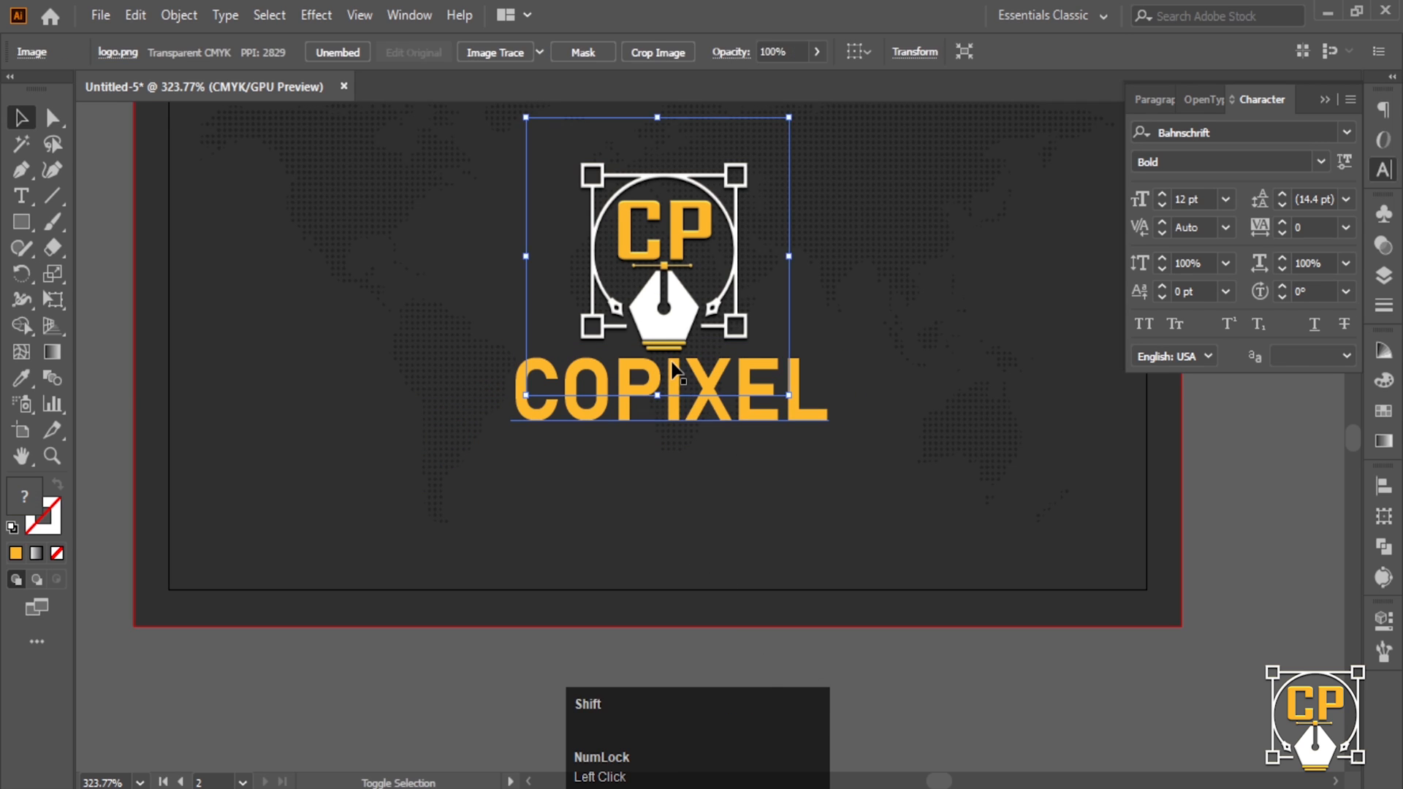
left_click(673, 398, "shift")
key("ctrl+g")
left_click(672, 341, "ctrl+alt")
left_click_drag(672, 342, 545, 449)
left_click(621, 417, "ctrl+alt")
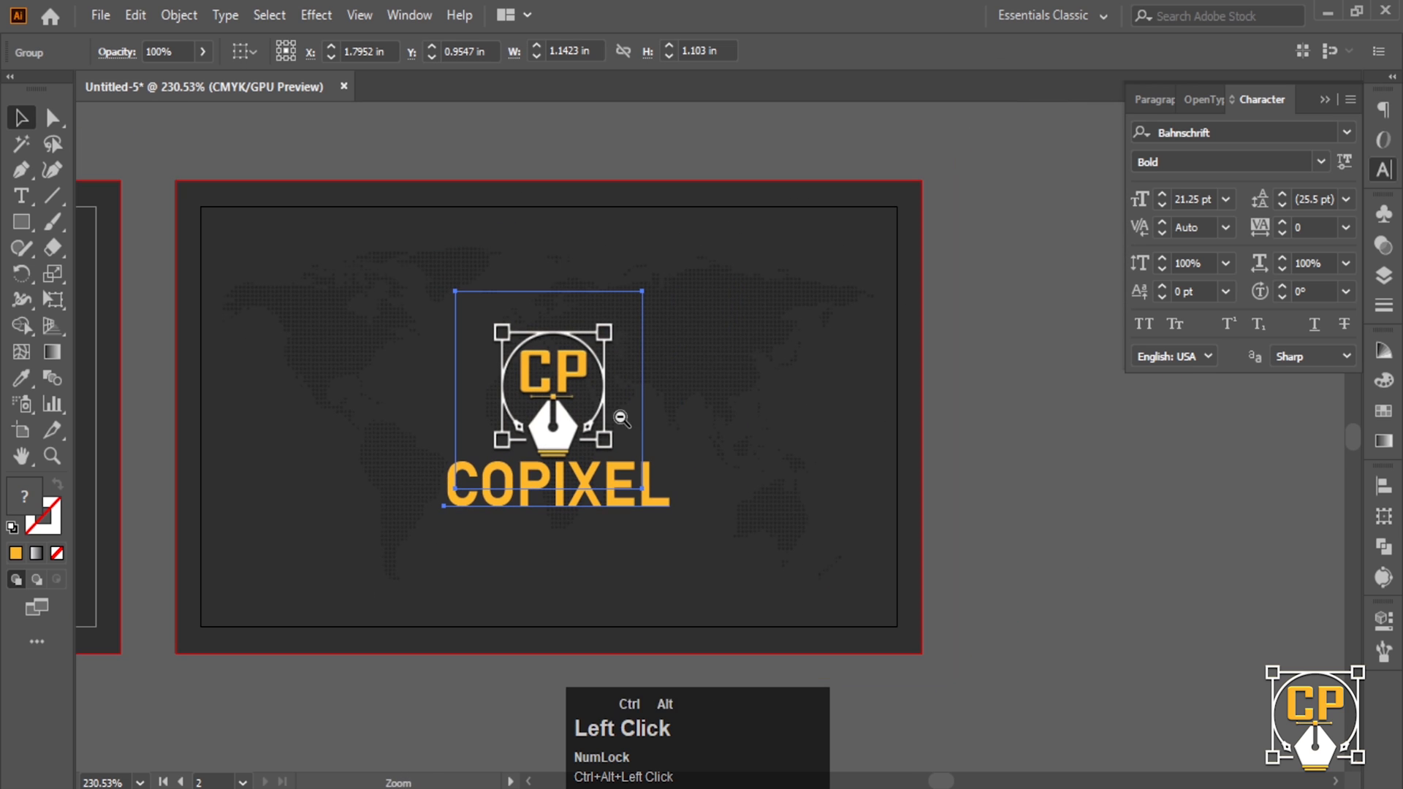
left_click(1008, 447, "ctrl")
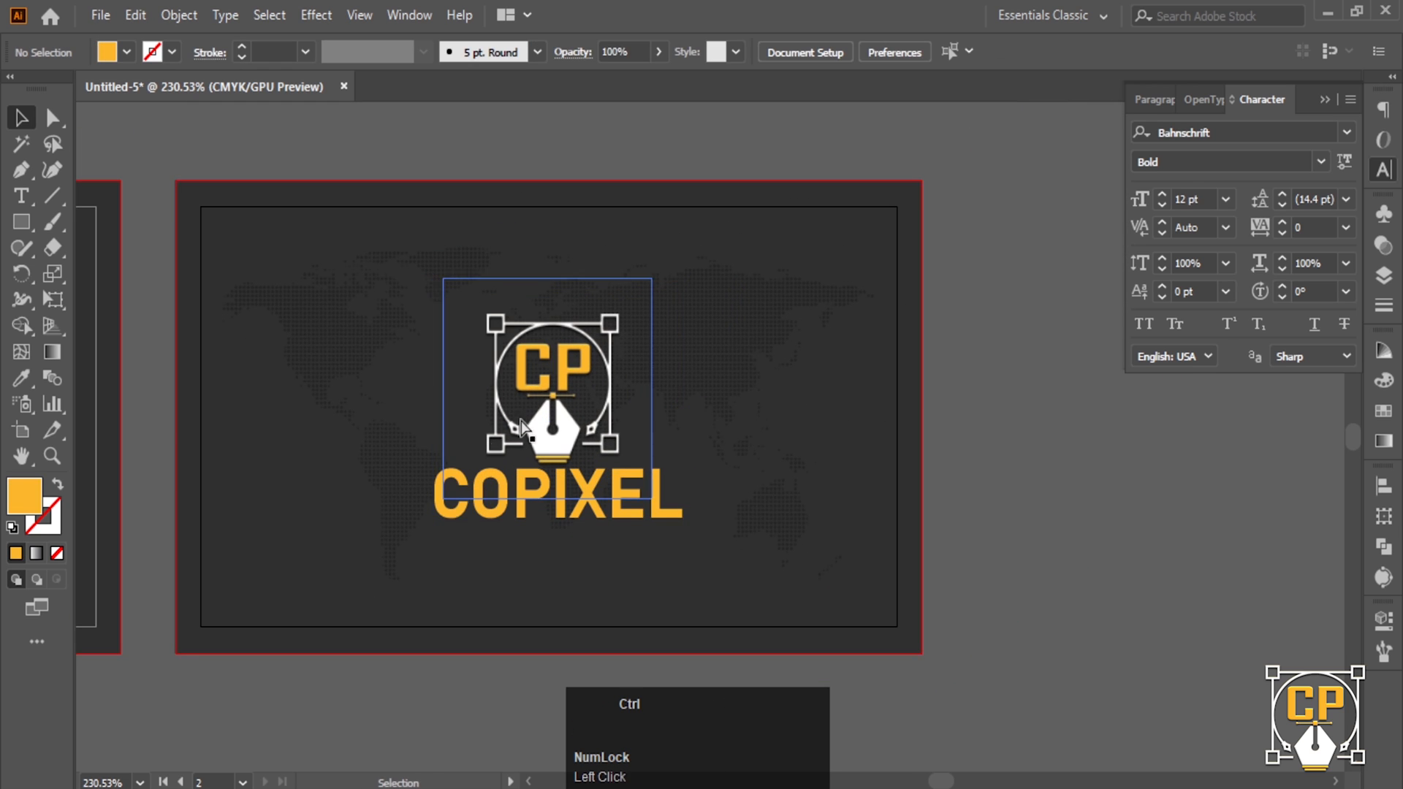
left_click(1008, 447, "ctrl+alt")
left_click(712, 485, "ctrl")
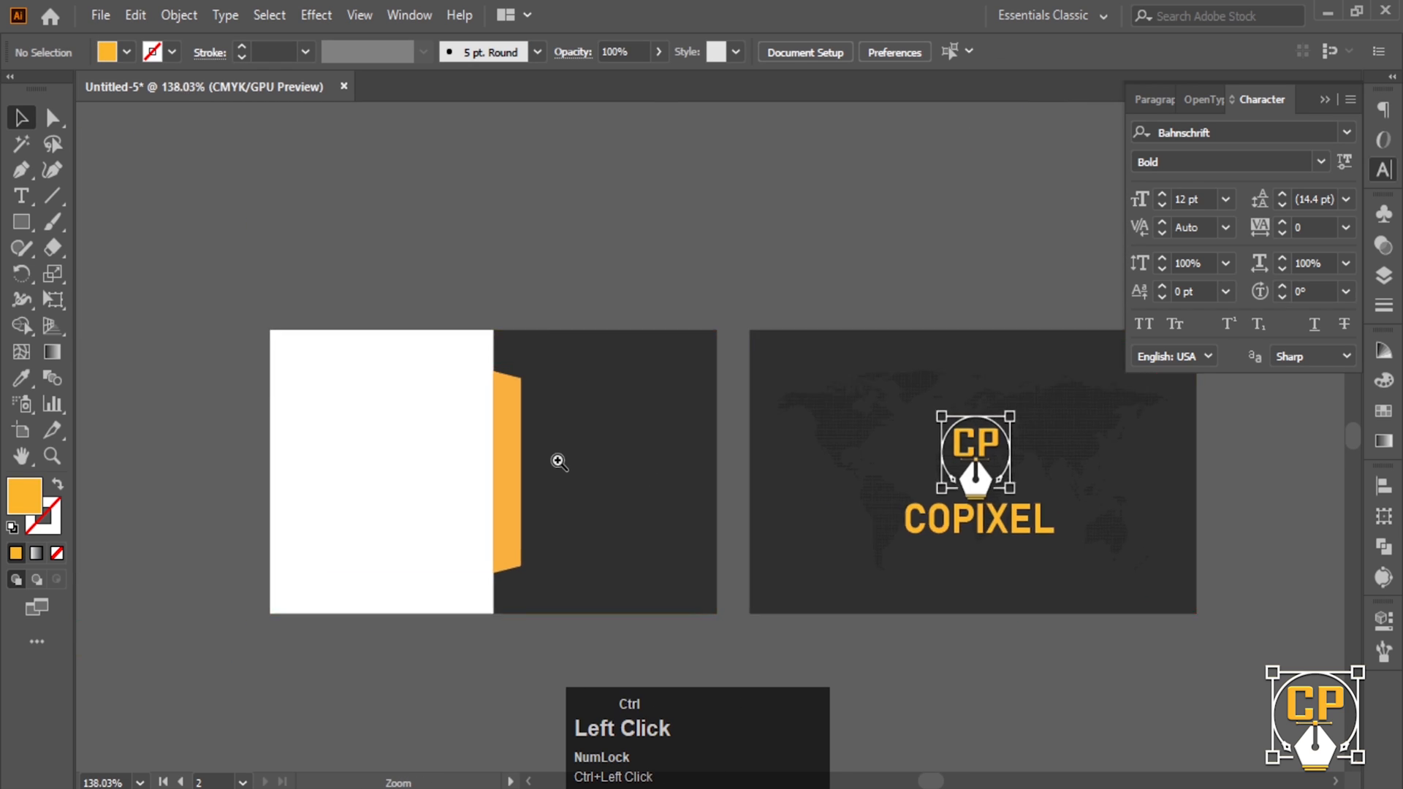
- Place the logo-black.png image into the document
key("ctrl+shift+p")
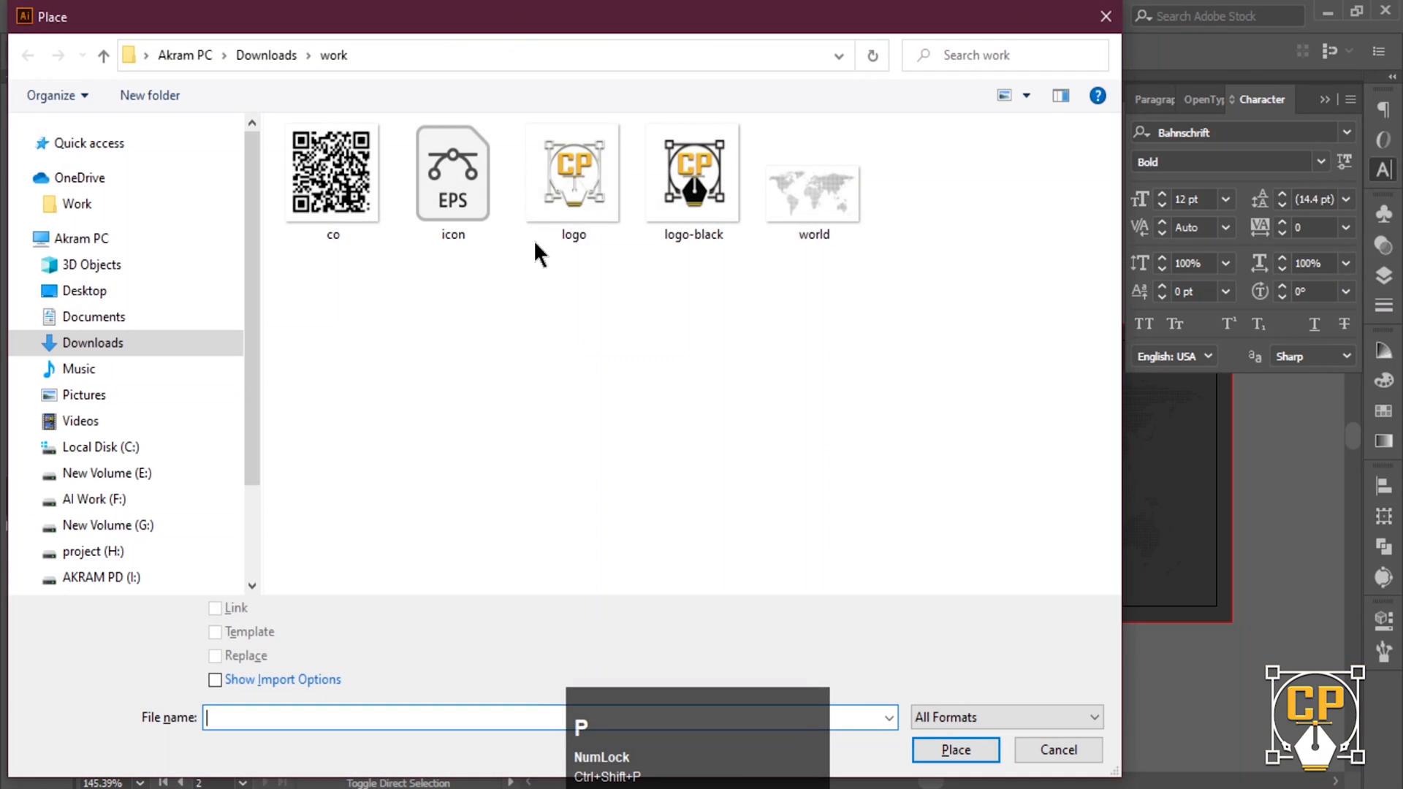
left_click(687, 199)
left_click(950, 750)
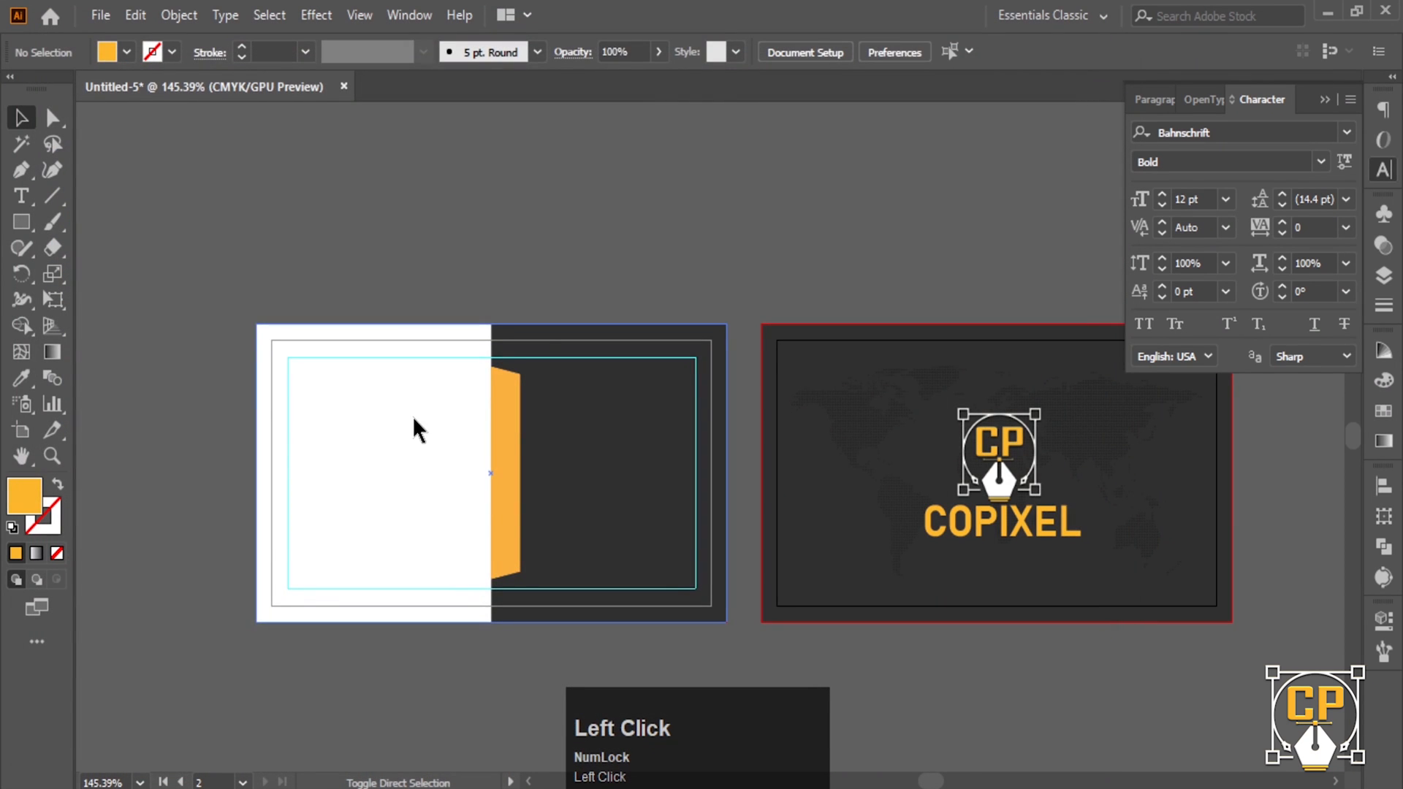
left_click(322, 370)
left_click(789, 544, "ctrl+alt")
left_click_drag(790, 544, 265, 250)
left_click(764, 388, "ctrl+alt")
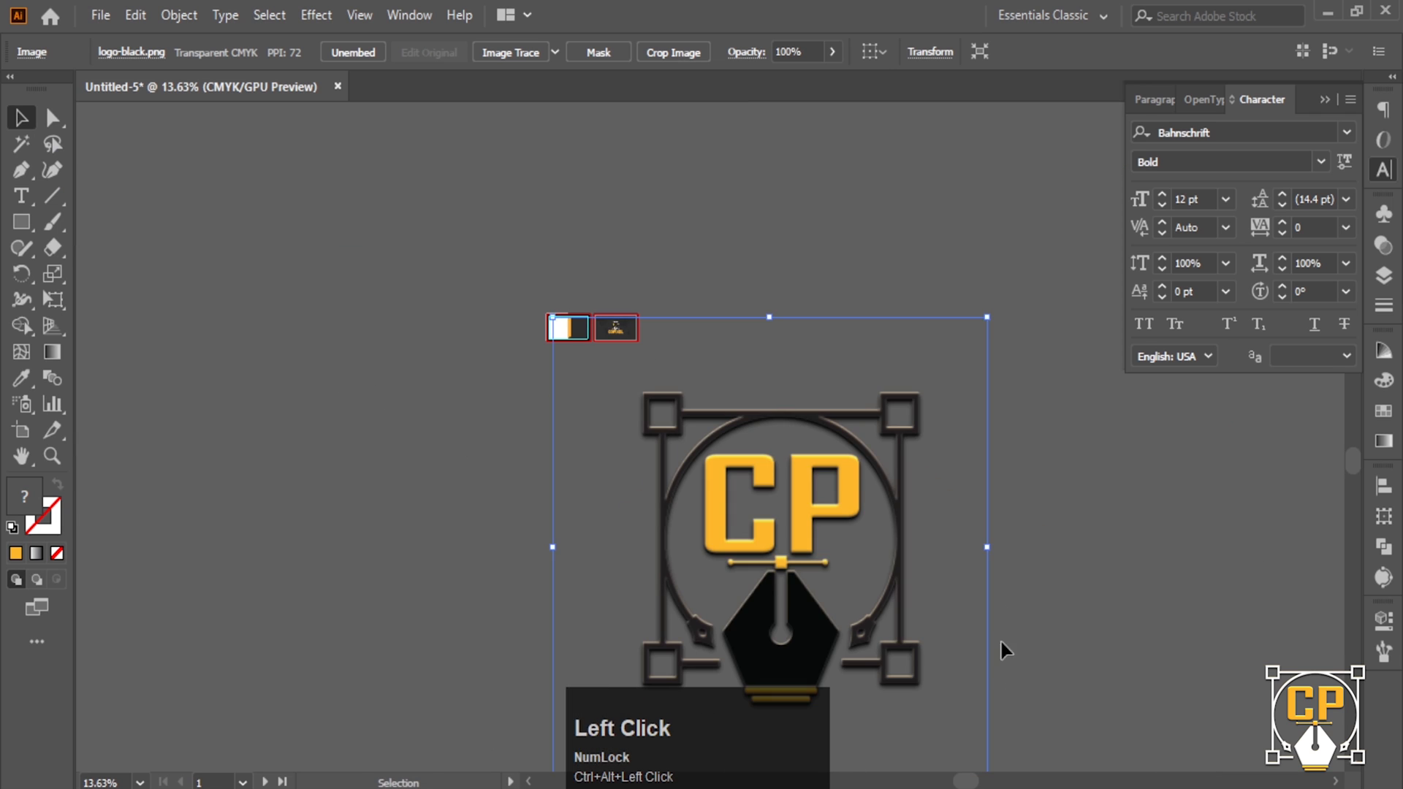
- Shrink the black logo and move it onto the front card's white half
left_click_drag(988, 318, 716, 617)
left_click_drag(605, 665, 657, 409)
left_click_drag(942, 620, 643, 305)
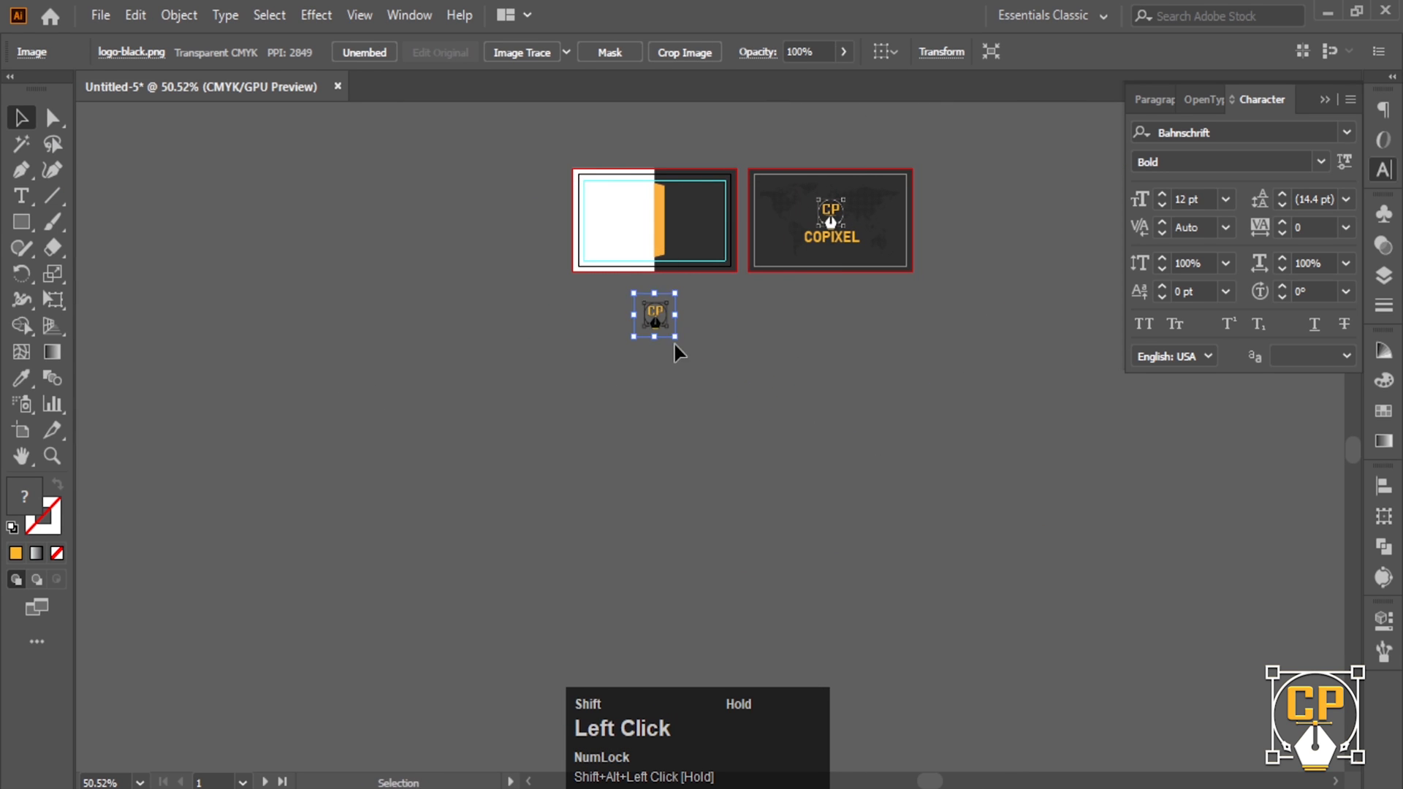
left_click(813, 552, "ctrl")
left_click_drag(658, 638, 643, 349)
left_click(600, 462, "ctrl+alt")
left_click(567, 628)
left_click(497, 329)
left_click_drag(559, 383, 543, 359)
- Copy COPIXEL from the back card, paste it under the front logo, and scale it down
left_click(1290, 570)
double_click(1243, 446)
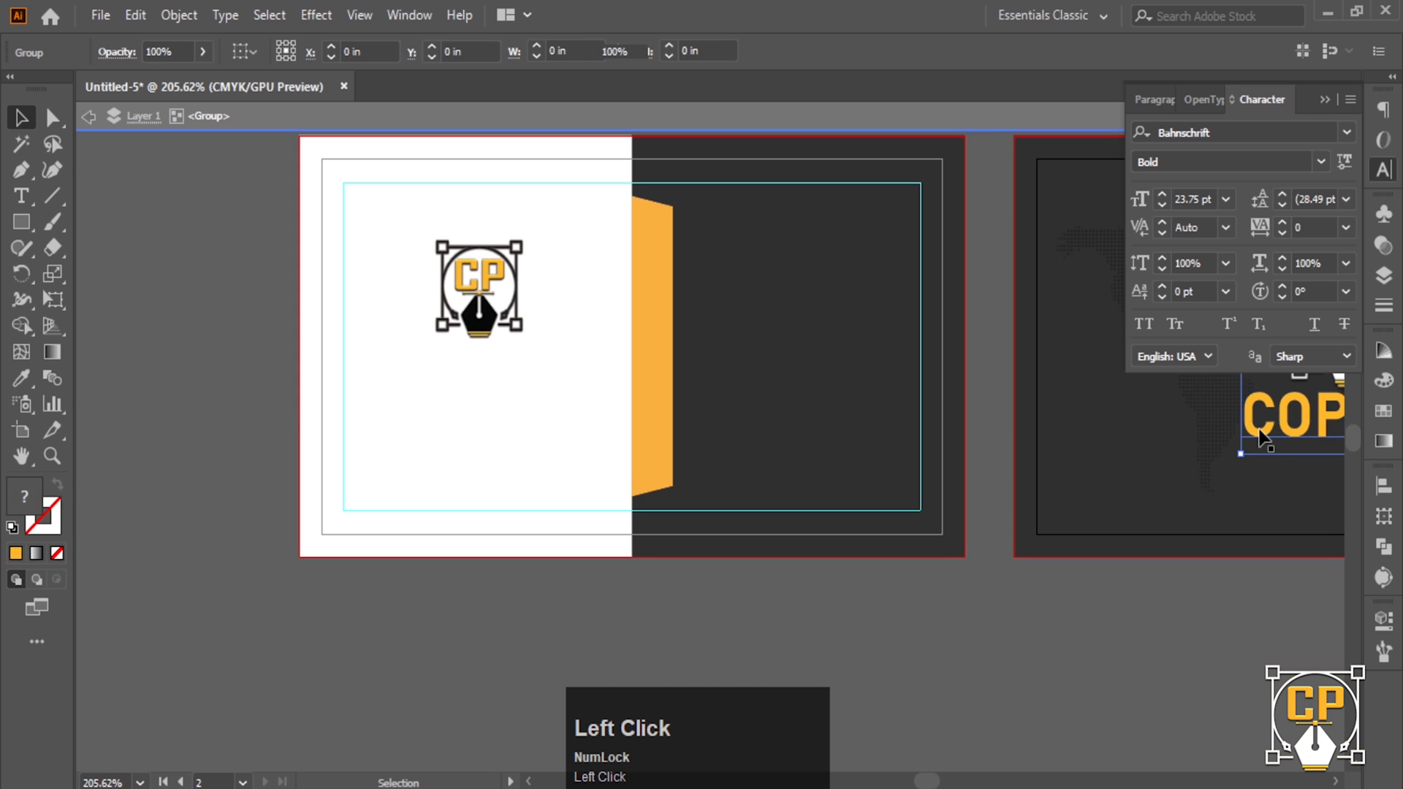
key("ctrl+c")
left_click(307, 639)
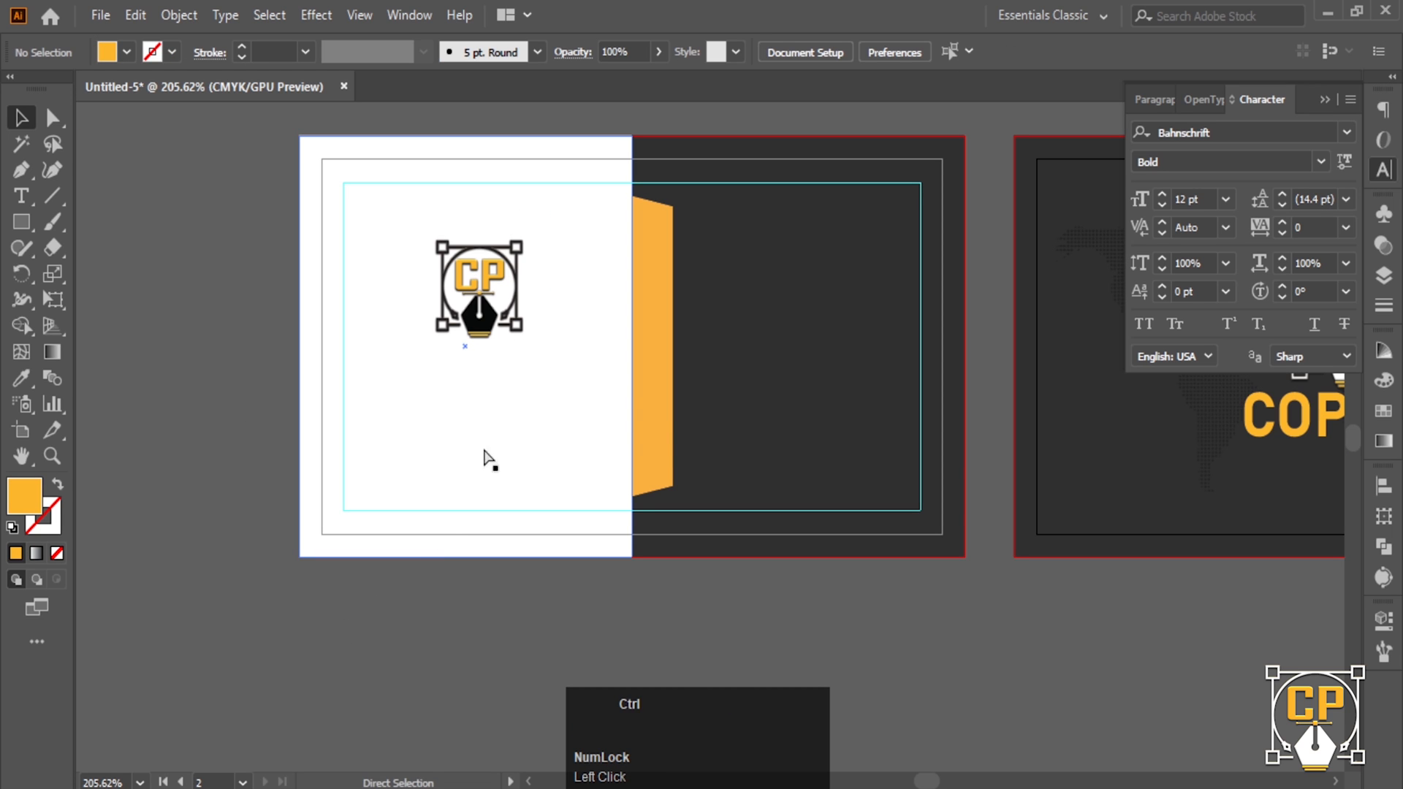
key("ctrl+v")
left_click_drag(598, 439, 392, 369)
left_click_drag(488, 332, 485, 341)
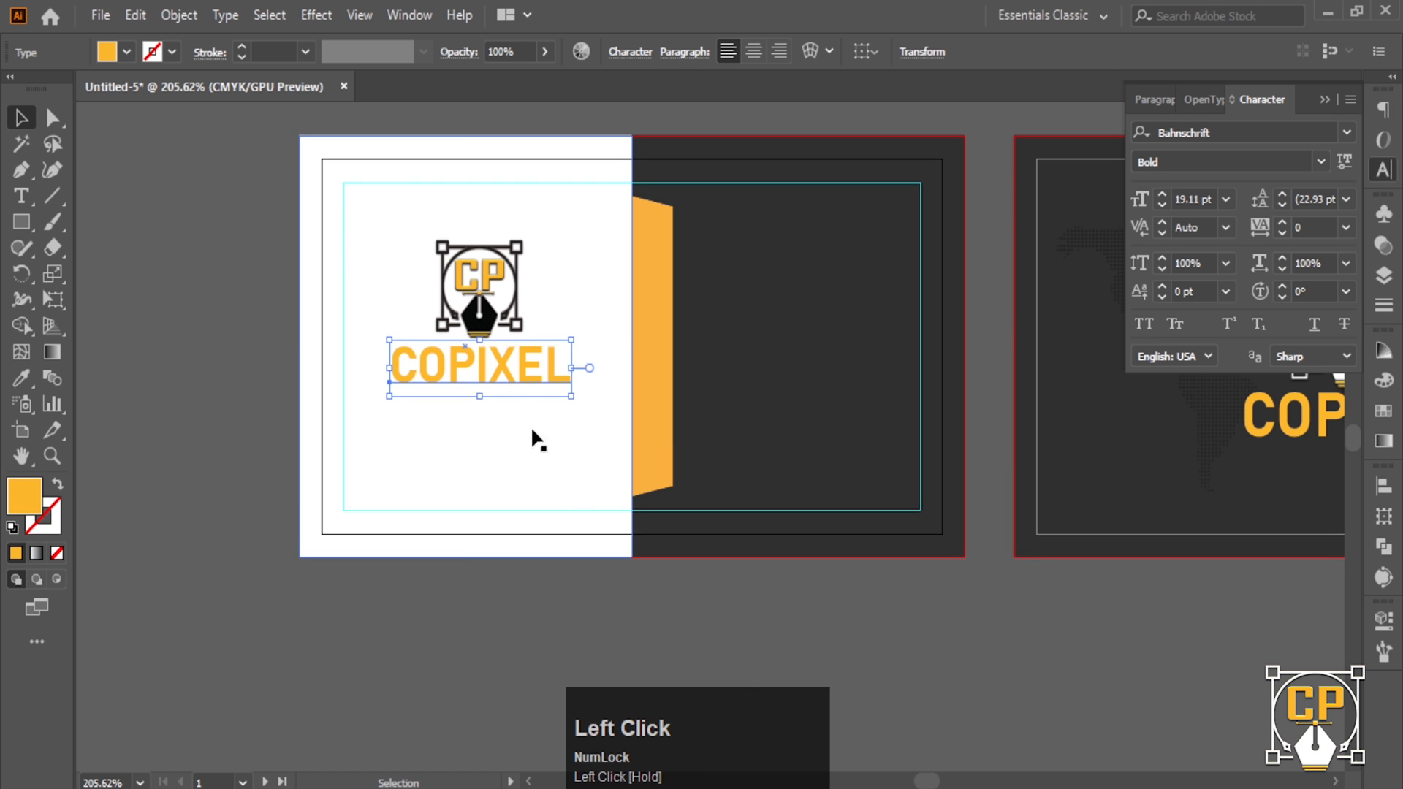
- Select COPIXEL and the CP logo and centre them horizontally
left_click(530, 427)
left_click(502, 367)
left_click(558, 626)
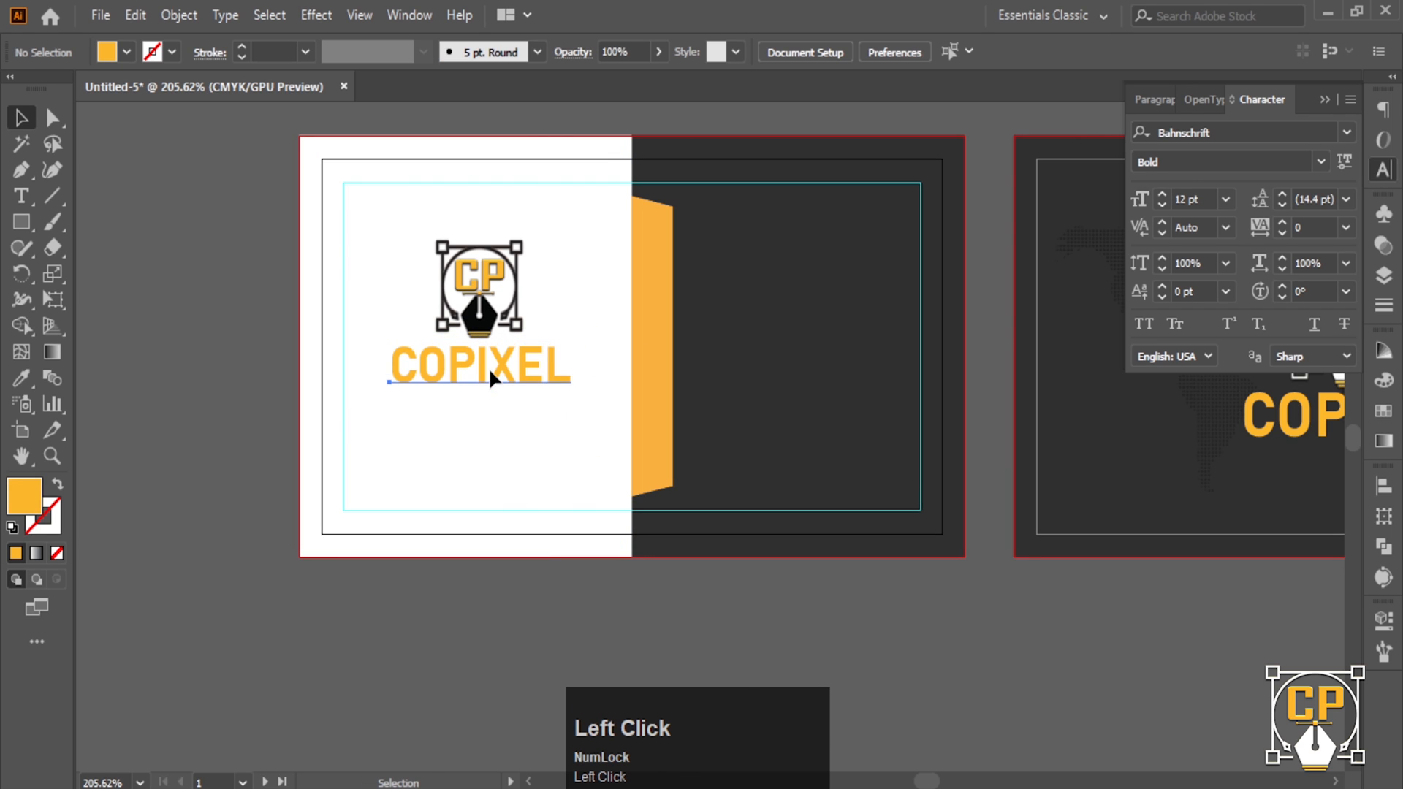
left_click(488, 369)
left_click(488, 328, "shift")
left_click(549, 411, "shift")
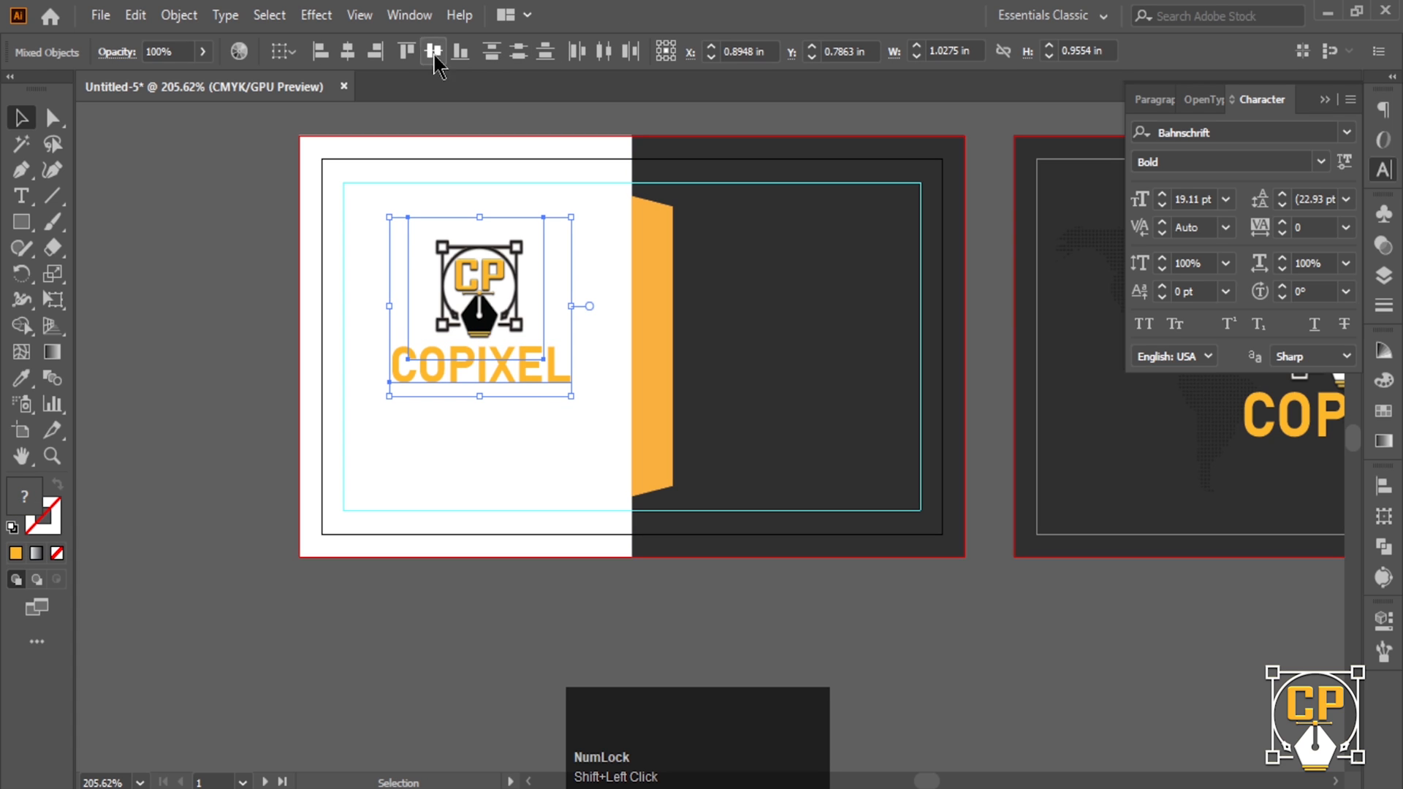
left_click(433, 50)
- Group the front logo with COPIXEL and place the co.png QR code on the card
key("ctrl+g")
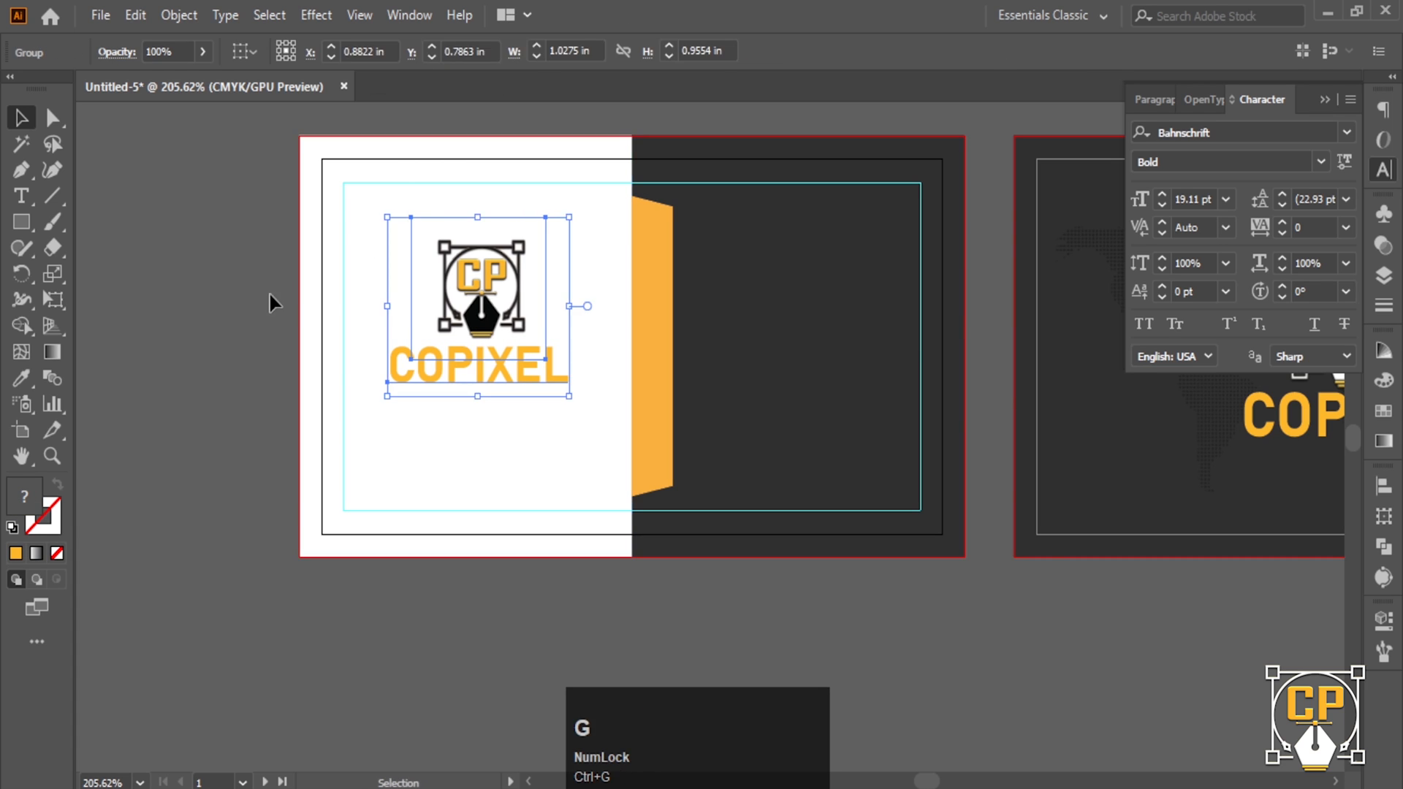
left_click(212, 362)
key("ctrl+shift+p")
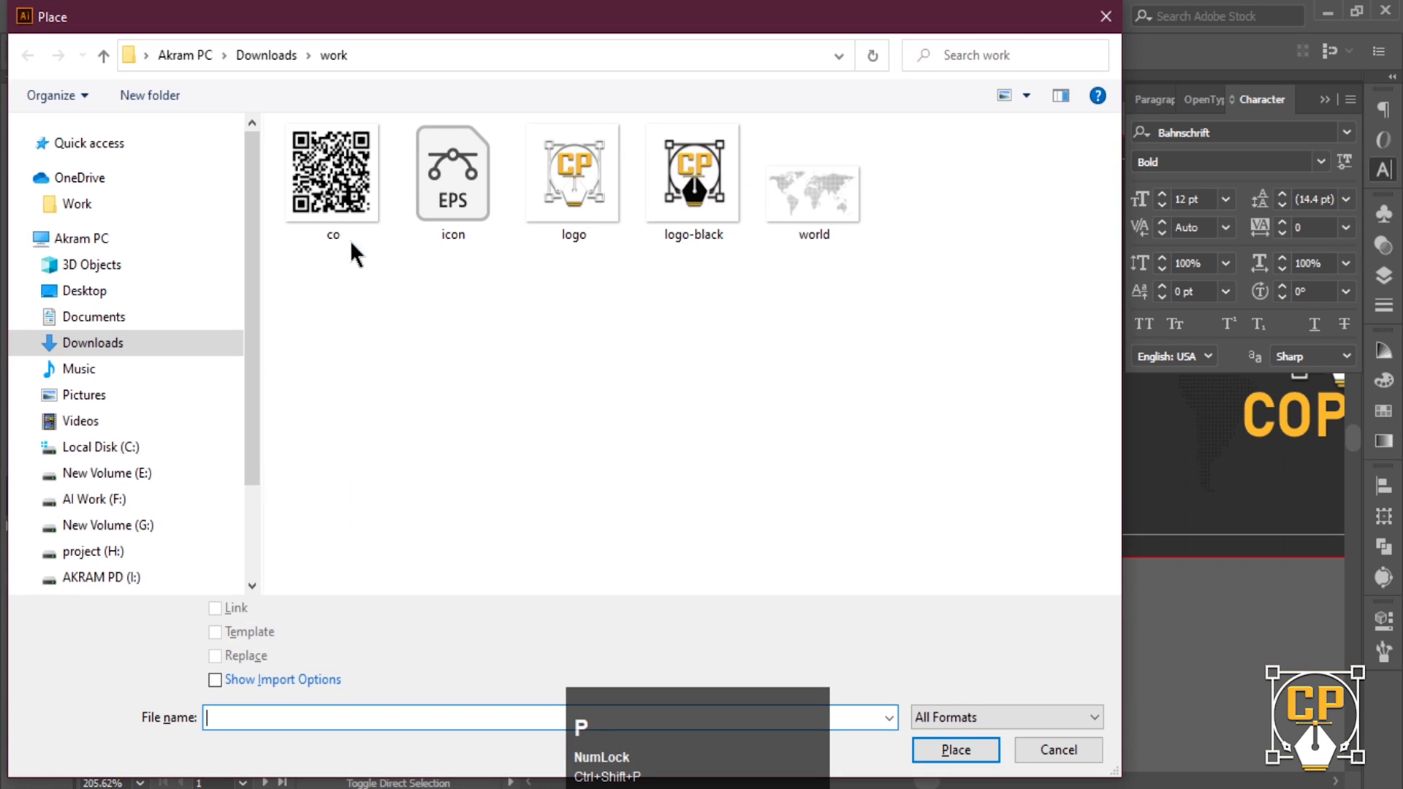
left_click(335, 232)
left_click(956, 750)
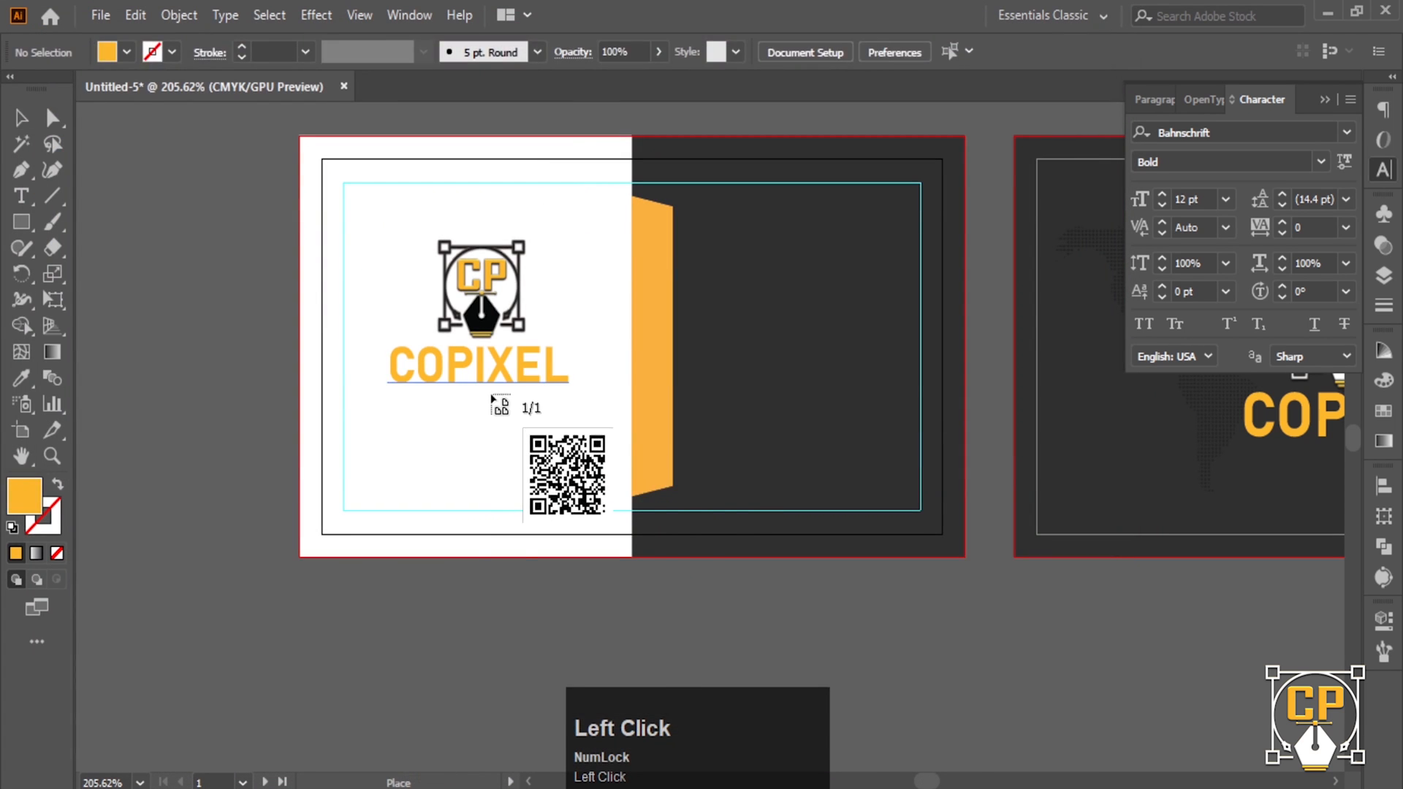
left_click(492, 397)
- Shrink the QR code and position it below COPIXEL on the white half
left_click_drag(738, 397, 492, 440)
left_click_drag(479, 648, 478, 518)
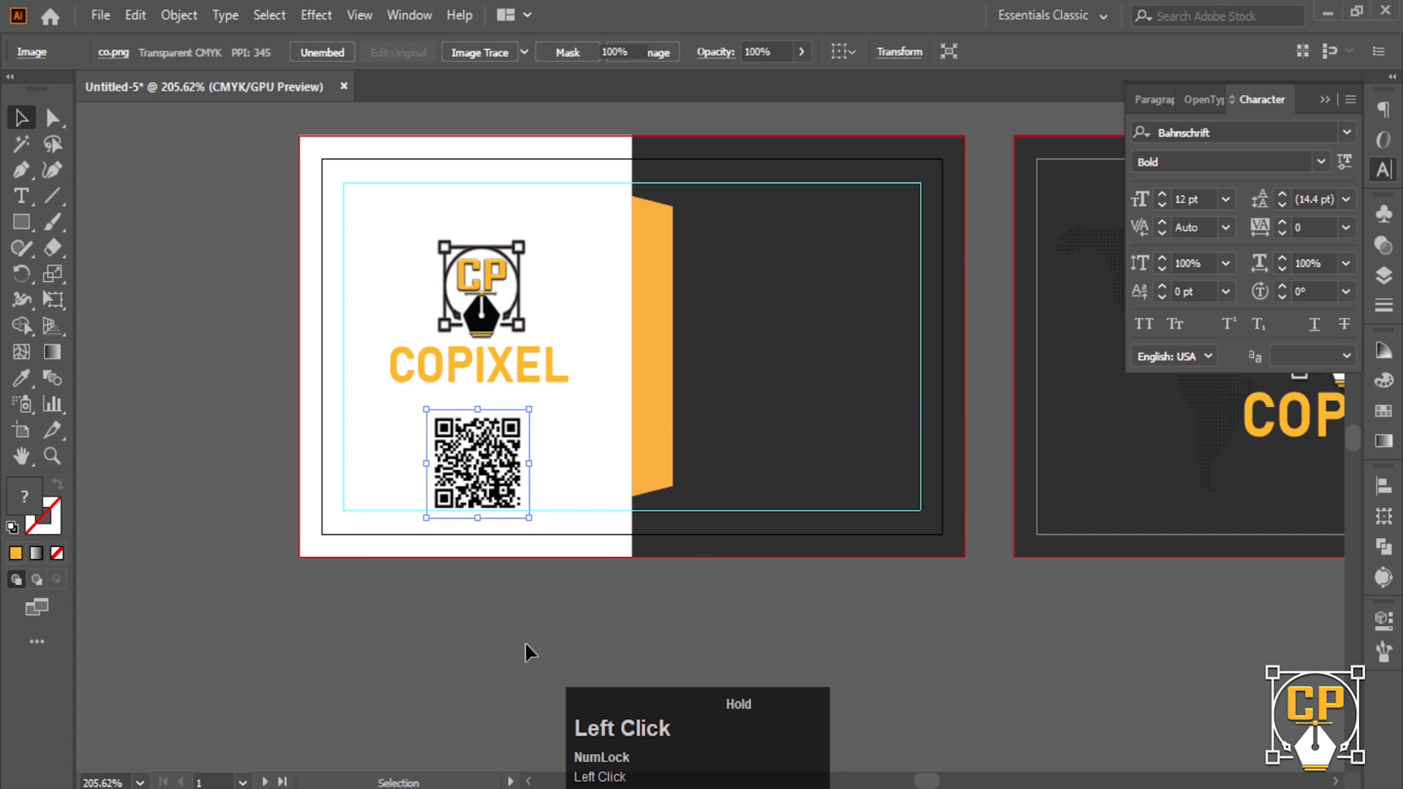
left_click(531, 652)
left_click_drag(548, 583, 596, 587)
left_click_drag(541, 550, 503, 545)
left_click(167, 395)
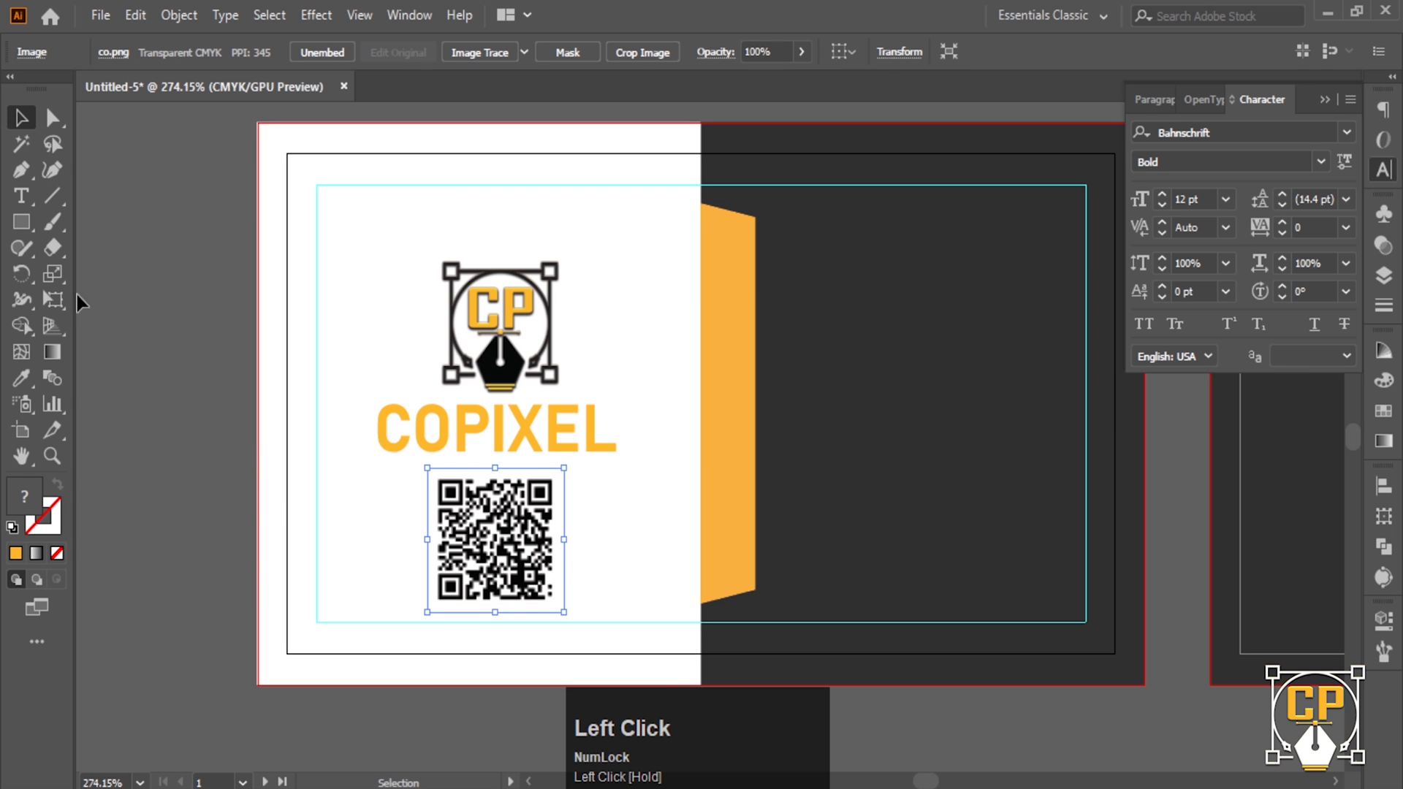
left_click(22, 221)
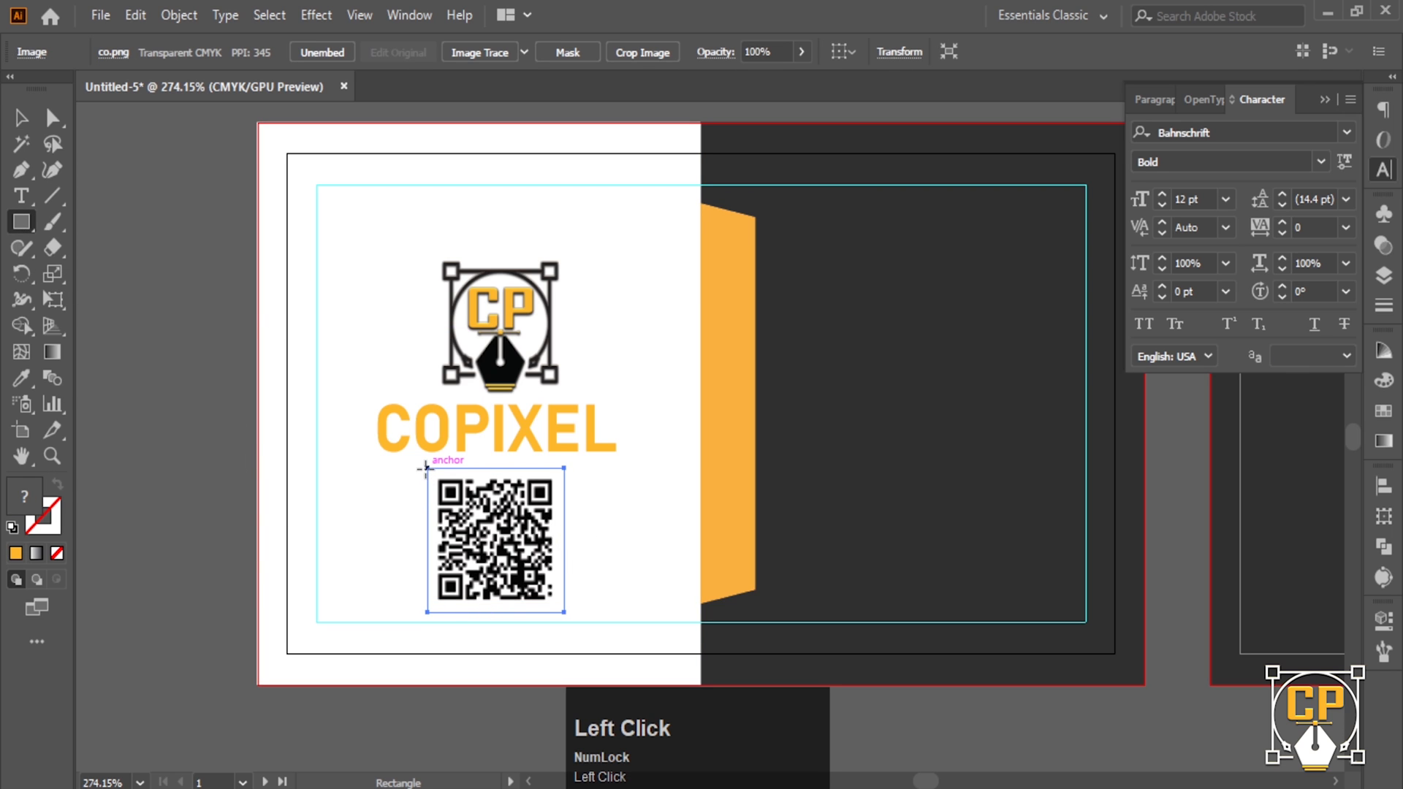
- Draw an orange square over the QR code, send it behind, and enlarge it into a border
mouse_move(428, 469)
left_mouse_down()
mouse_move(554, 569)
mouse_move(556, 603)
left_mouse_up()
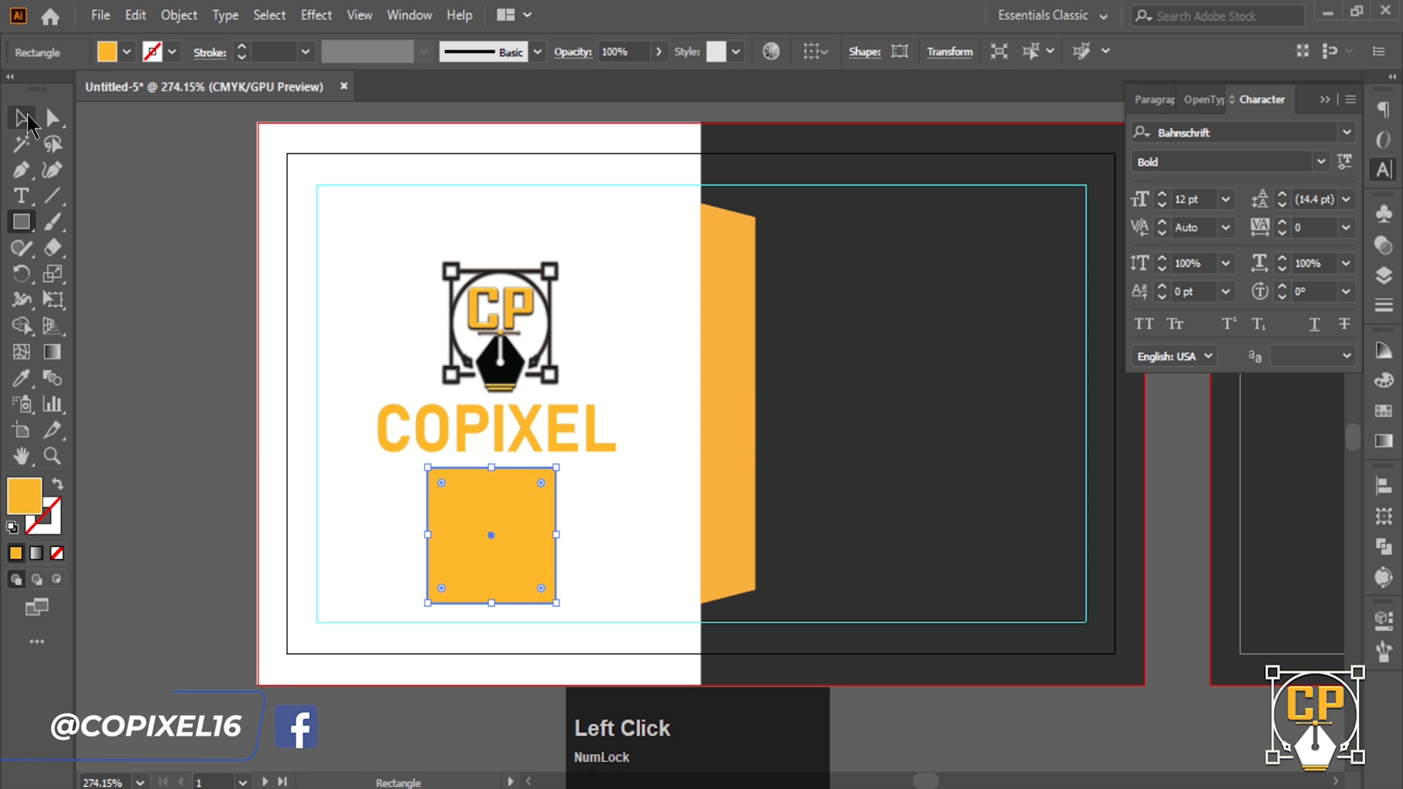
left_click(28, 120)
key("ctrl+bracketleft")
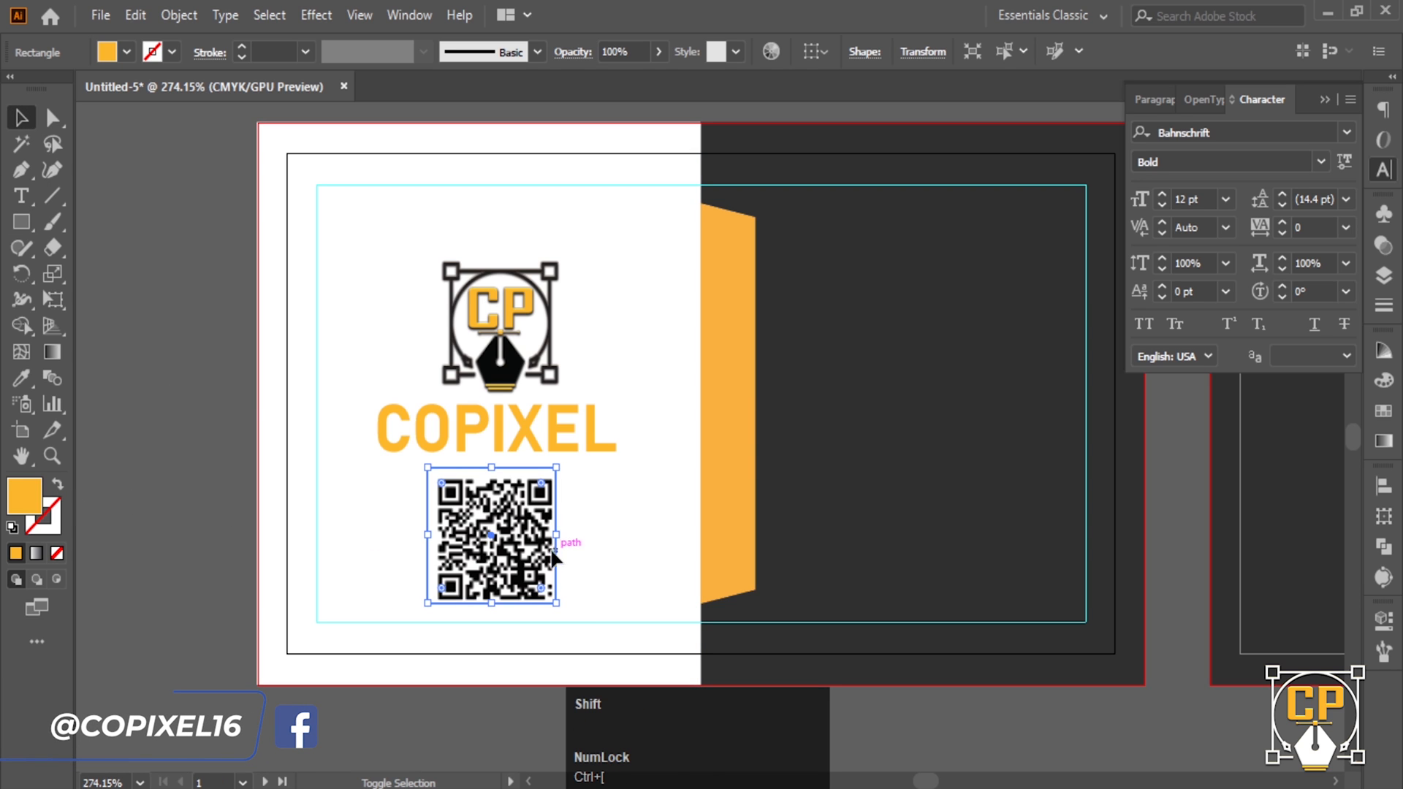
left_click_drag(556, 535, 506, 534)
scroll(462, 478, "up", 2)
- Reselect the orange frame and shrink it slightly around its centre
left_click(464, 624)
left_click(544, 541, "ctrl+alt")
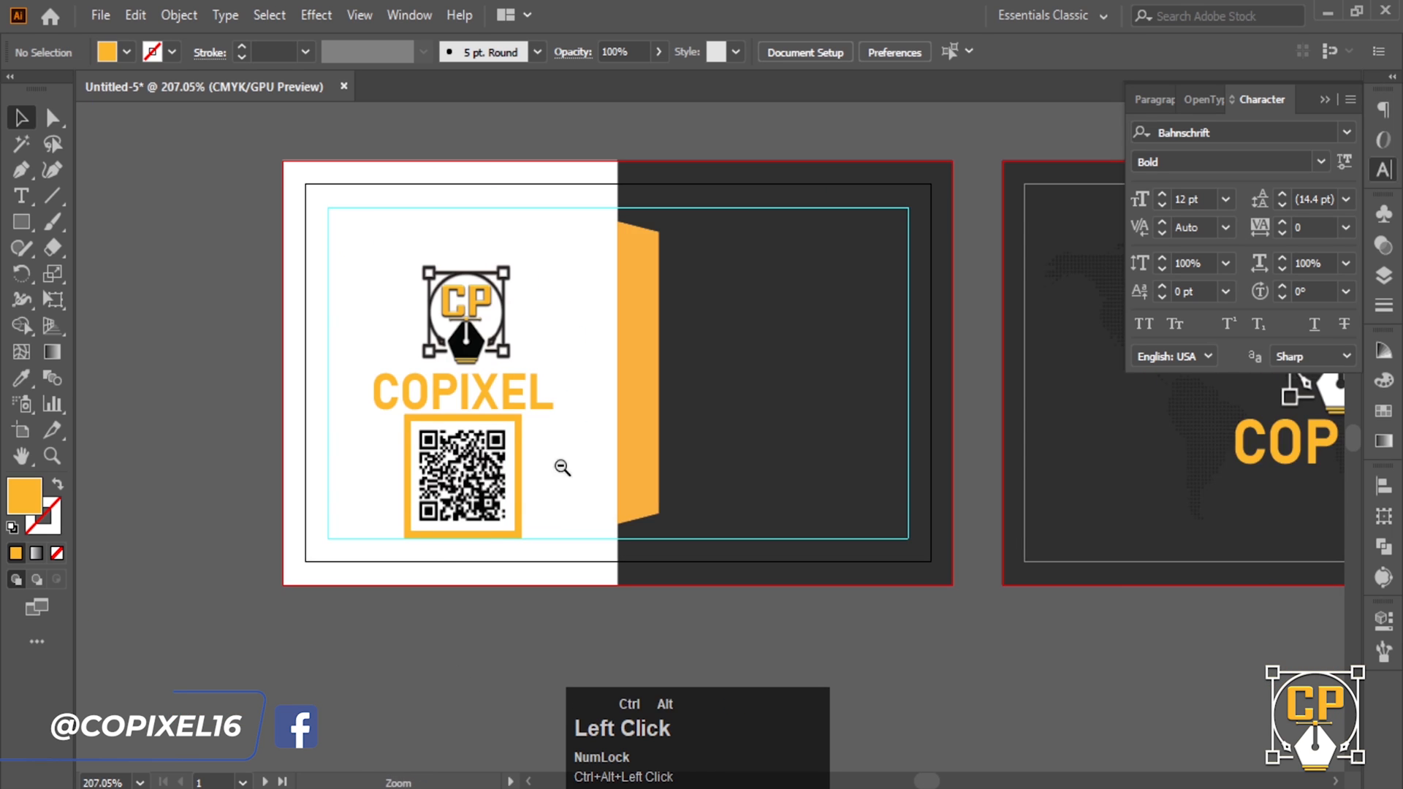
left_click(531, 414, "ctrl")
left_click_drag(596, 436, 532, 430)
left_click(527, 430)
left_click(405, 716)
- Bring both cards into view and bring up the Open dialog for another file
left_click(631, 530, "ctrl+alt")
left_click_drag(611, 519, 366, 491)
left_click(392, 595, "ctrl")
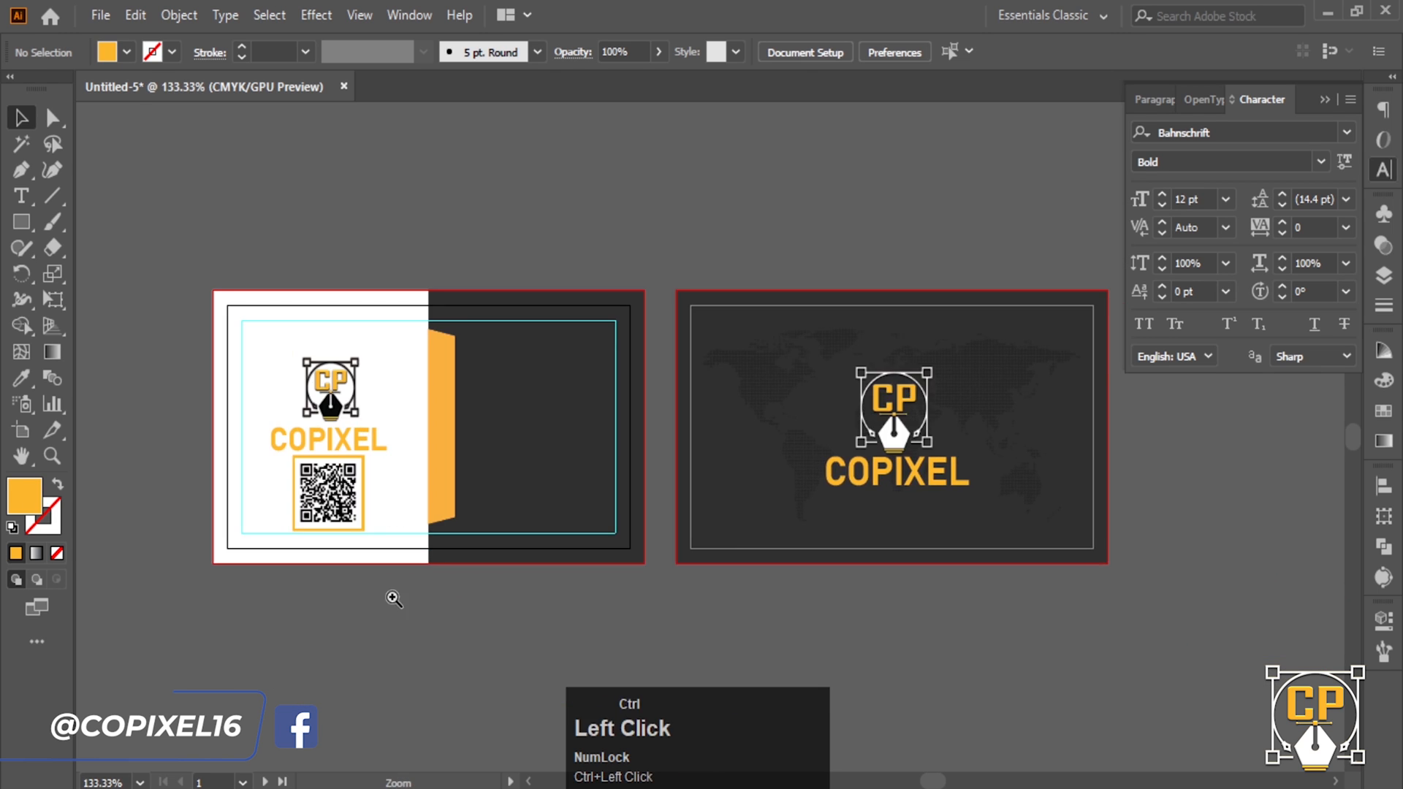
left_click_drag(549, 618, 477, 627)
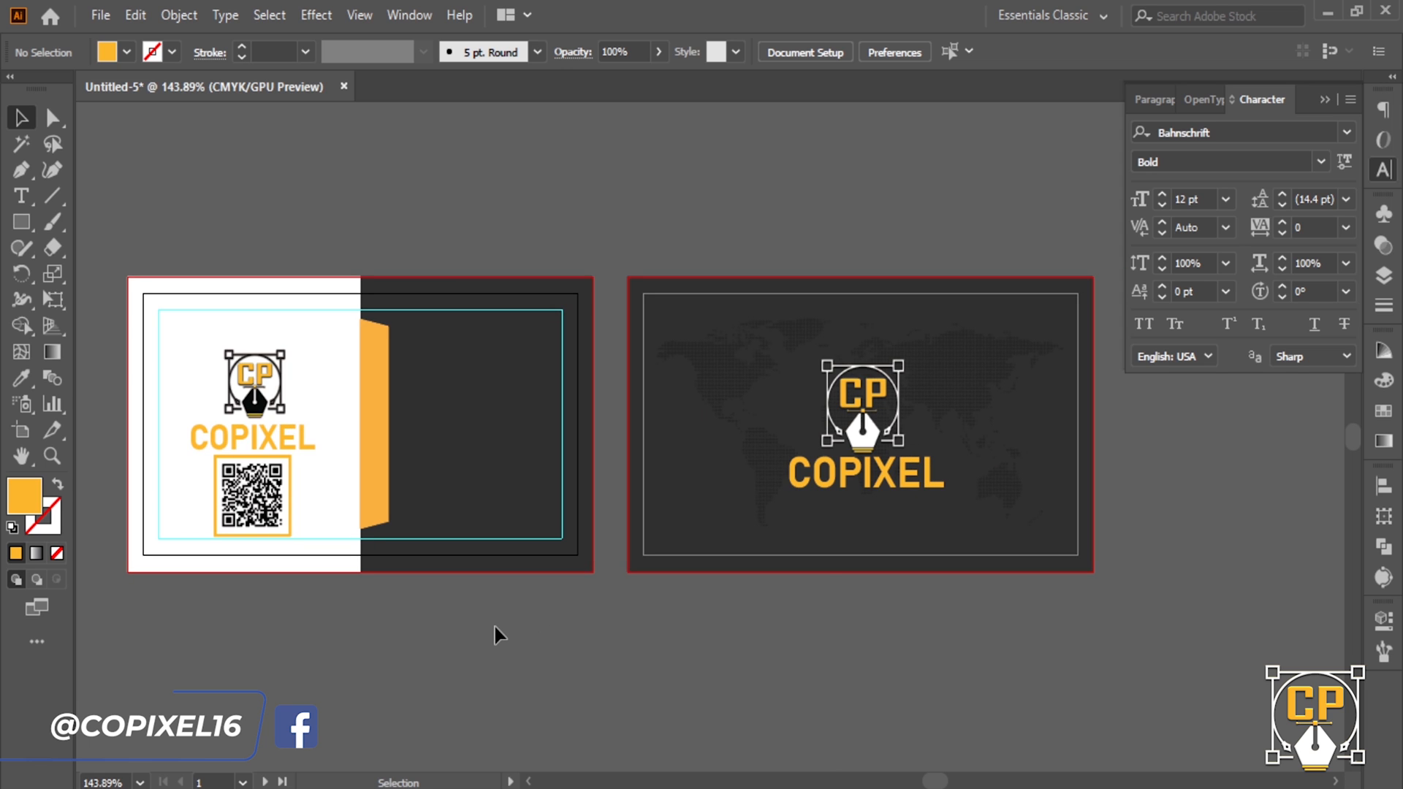
key("ctrl+o")
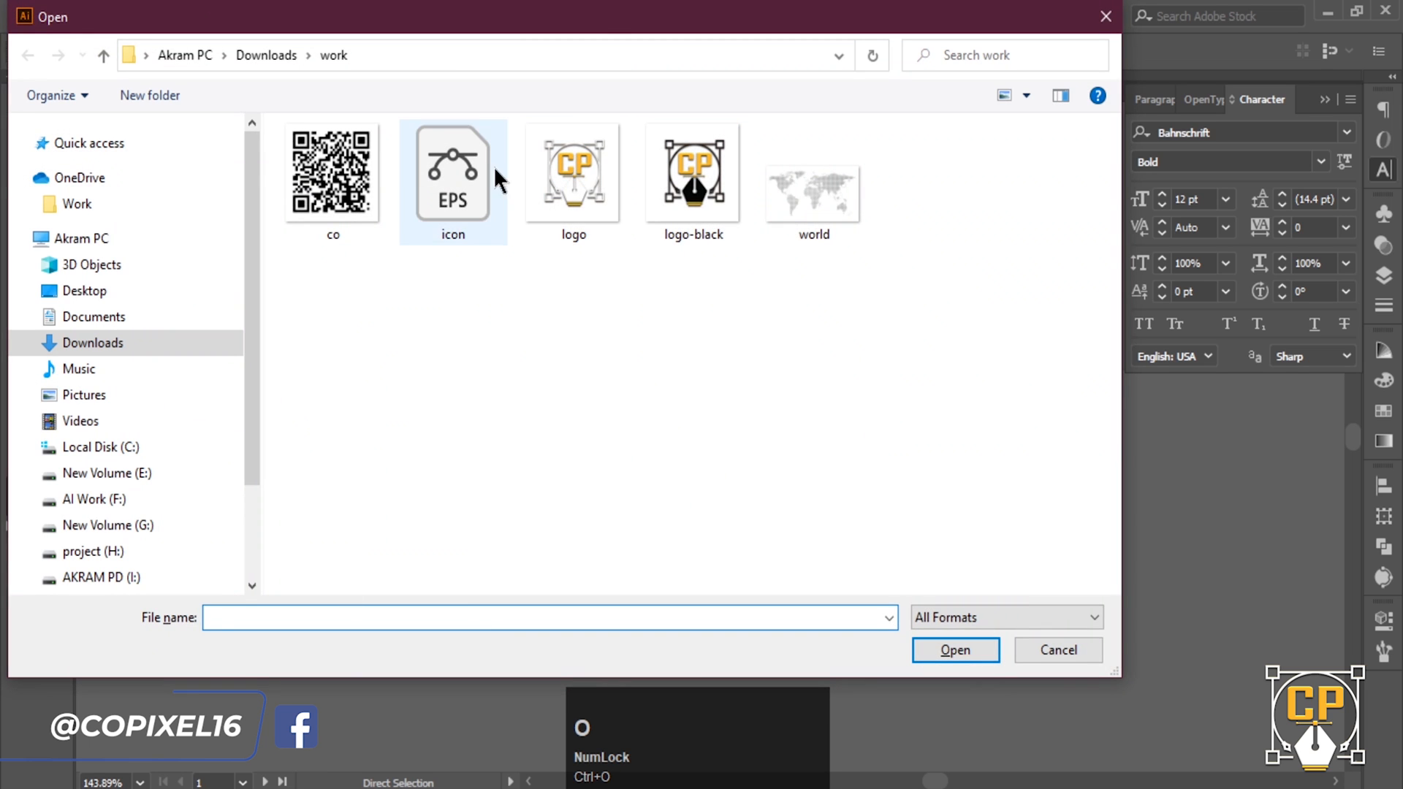
- Open icon.eps and carry its column of filled icons into the card document
left_click(491, 179)
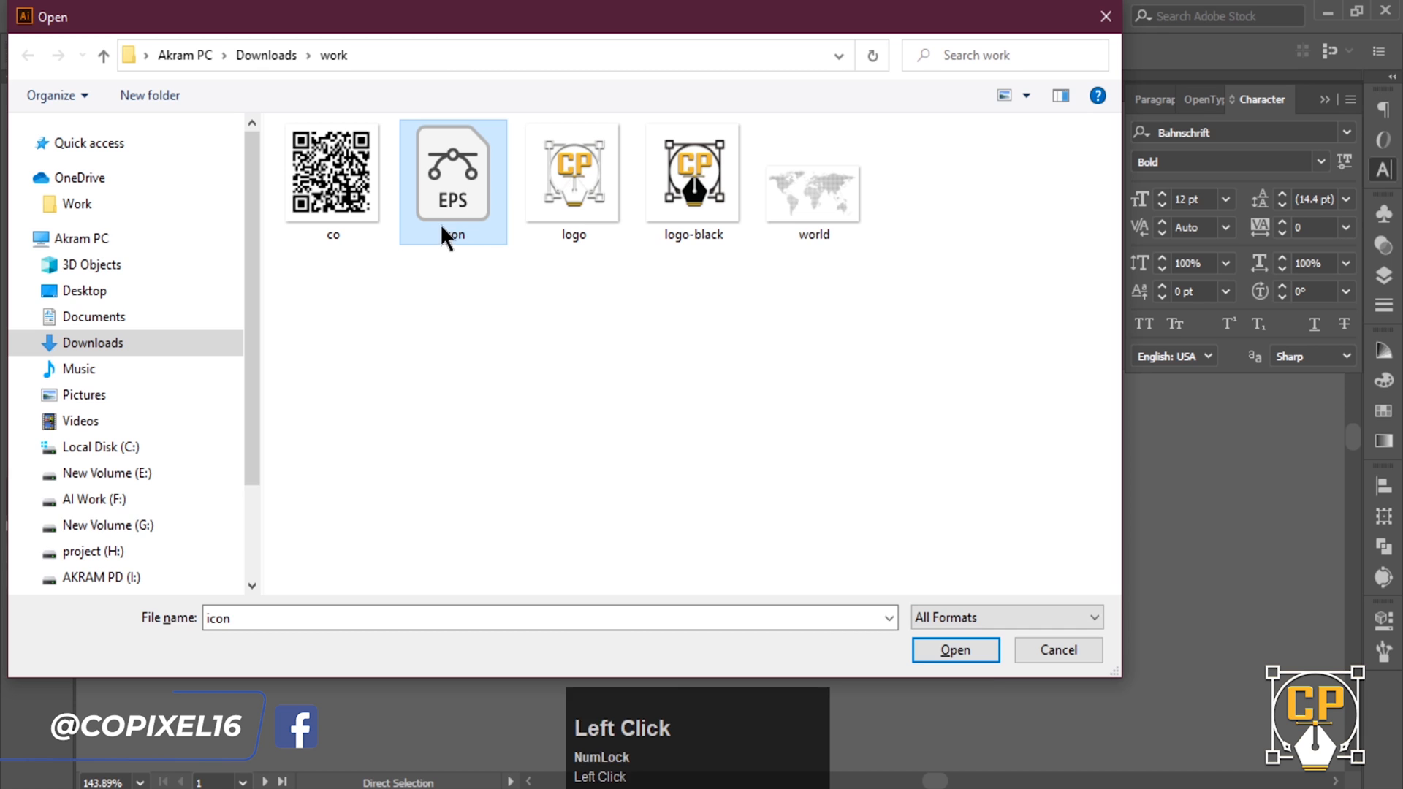
left_click(977, 652)
key("space")
left_click_drag(879, 502, 518, 261)
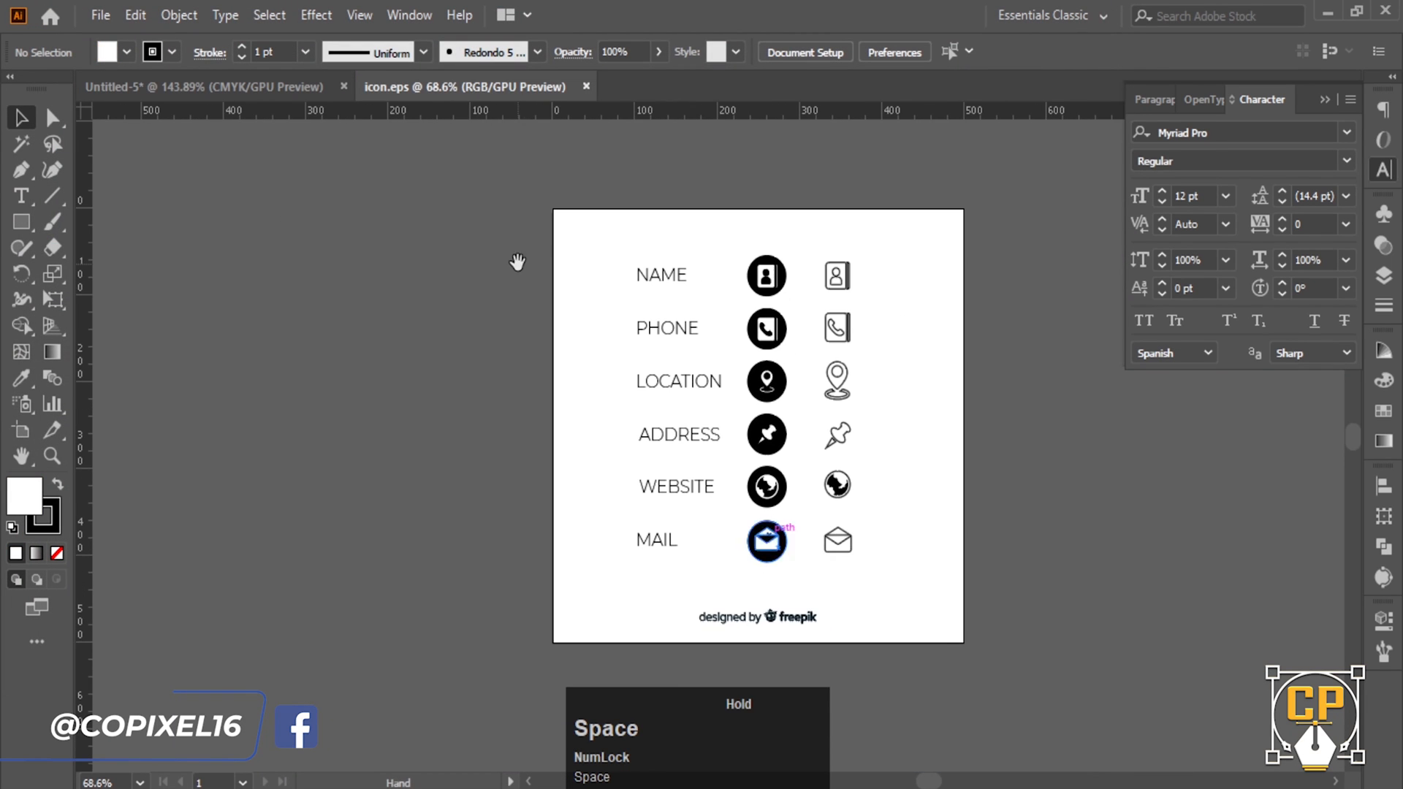
left_click_drag(787, 239, 753, 514)
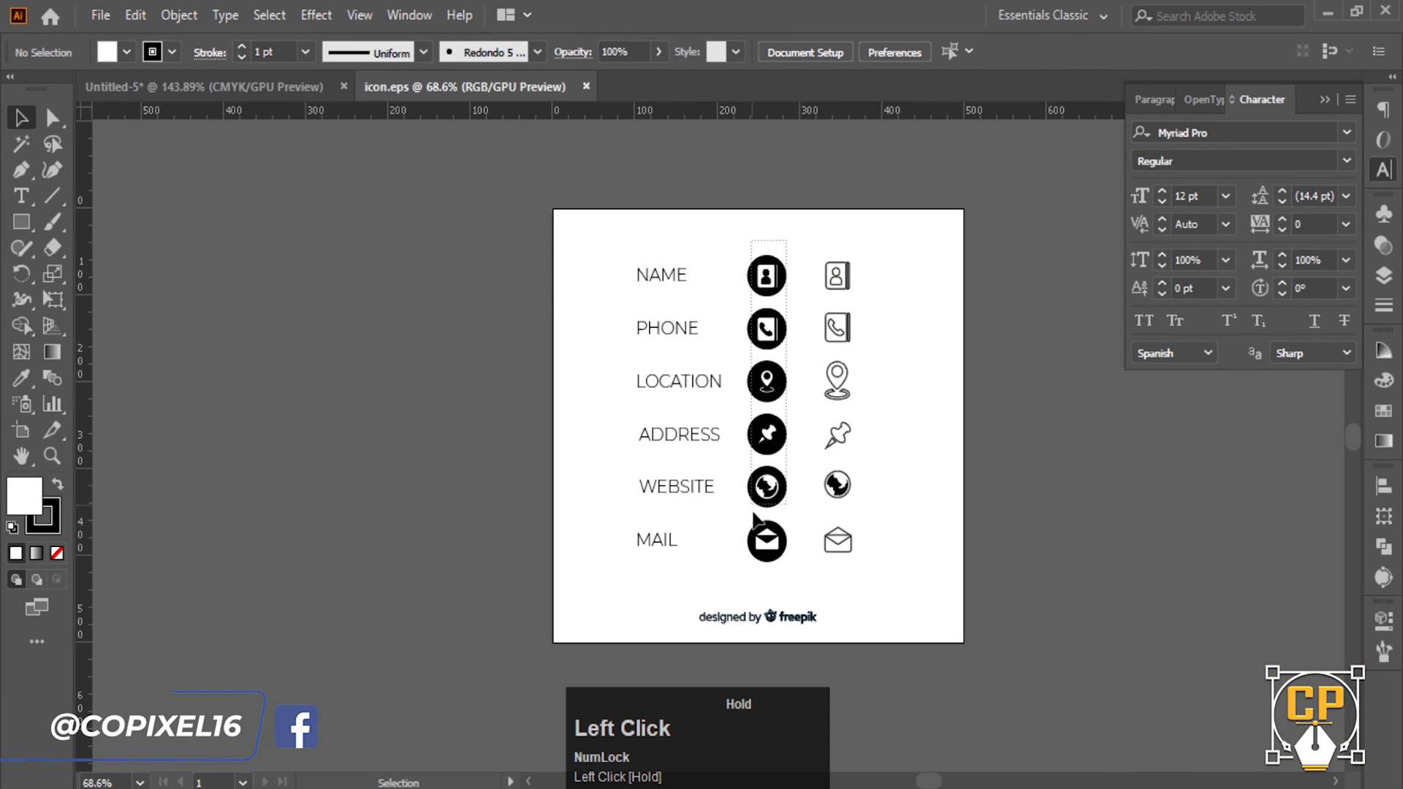
left_click_drag(763, 561, 763, 561)
left_click_drag(767, 276, 502, 195)
- Move the icon column off the card and shrink it proportionally
key("ctrl+alt+0")
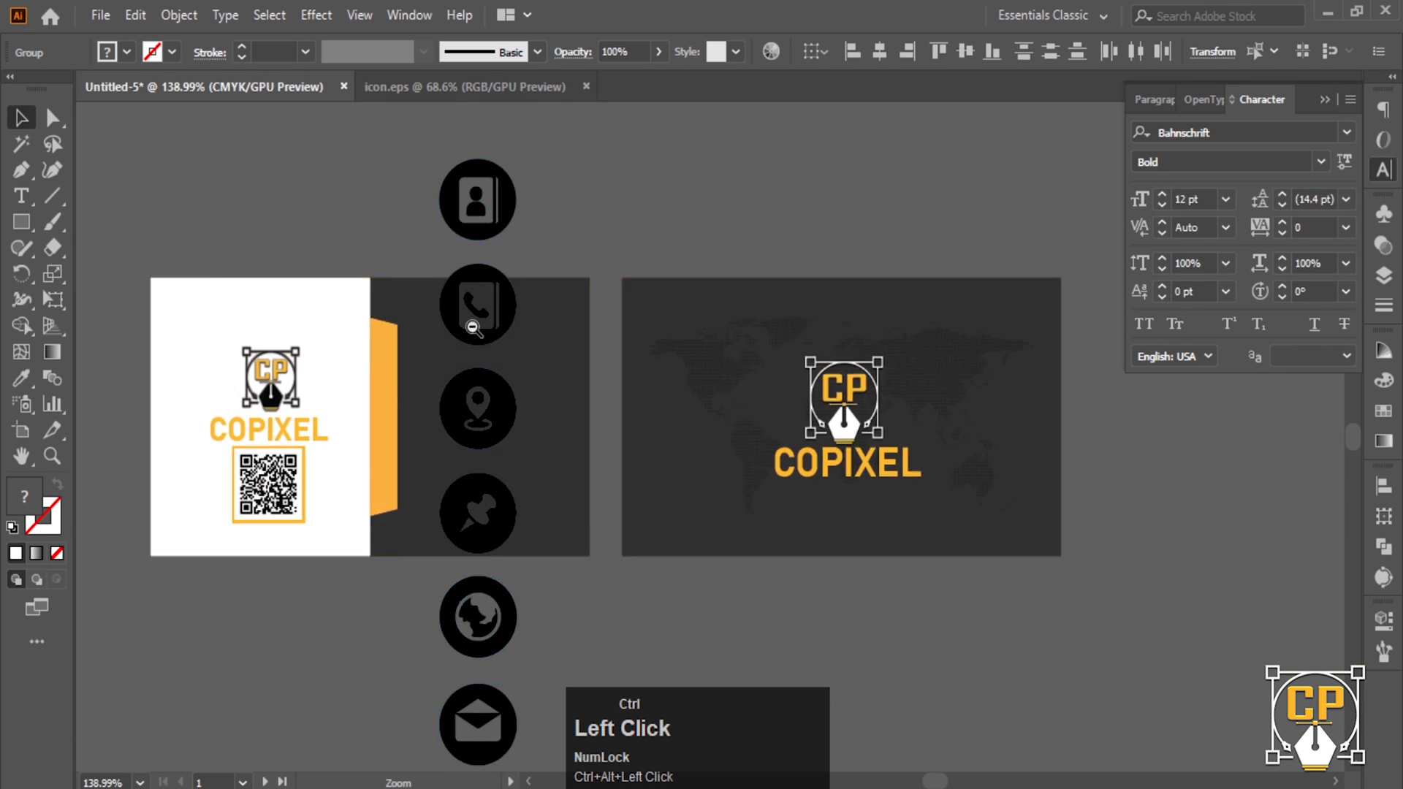
left_click_drag(629, 394, 310, 370)
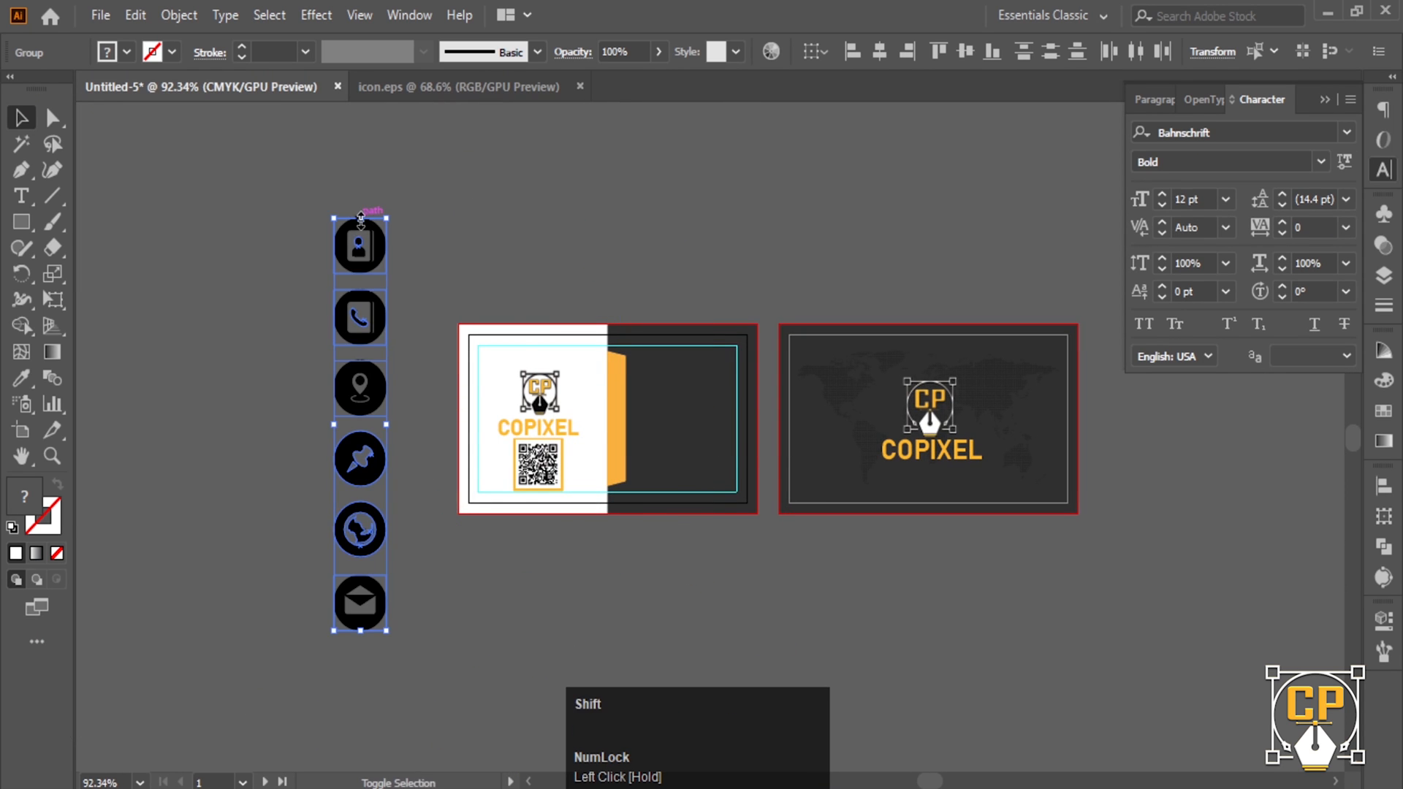
left_click_drag(360, 216, 414, 377)
- Move the top three icons onto the front card's orange band
key("ctrl+space")
left_click(489, 441)
left_click(250, 290)
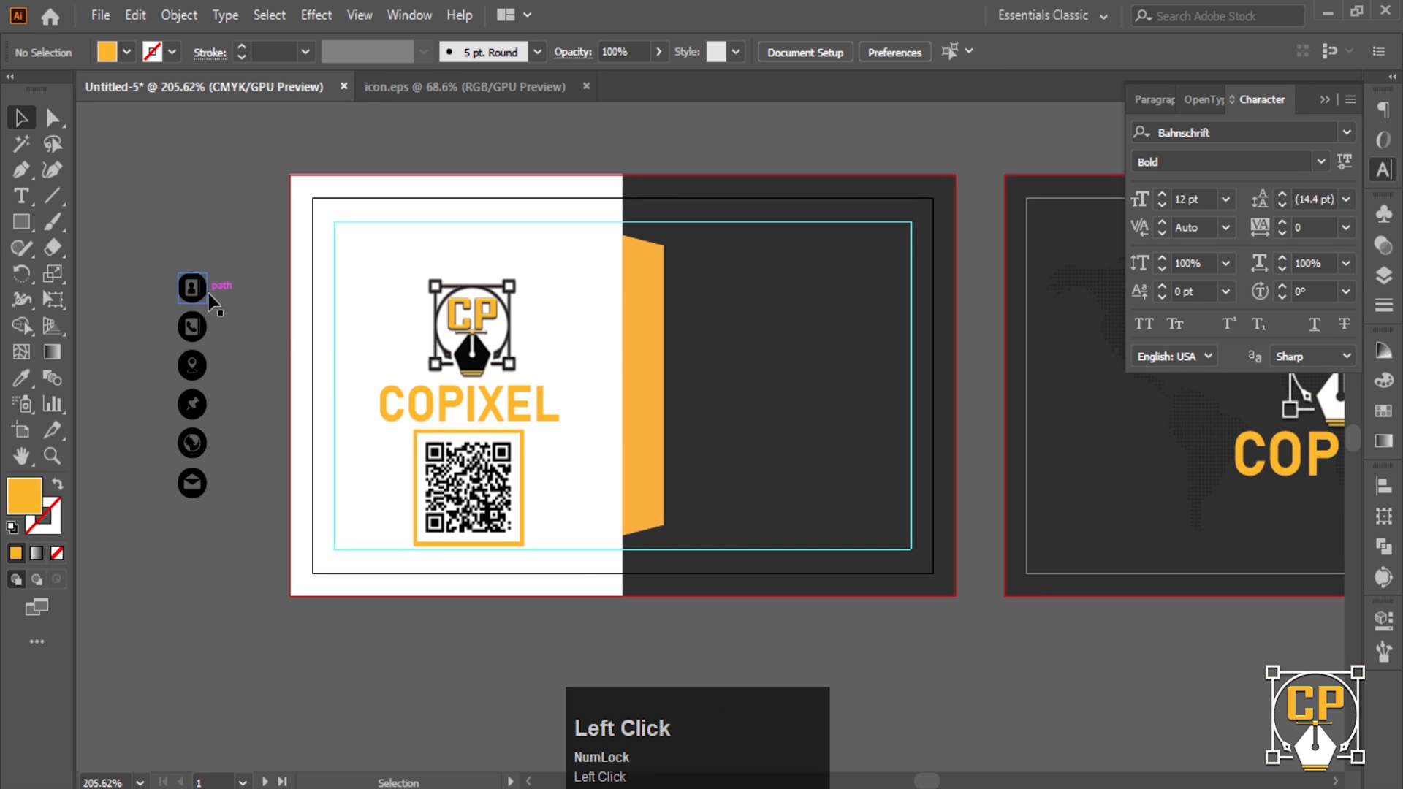
left_click_drag(205, 299, 634, 284)
key("ctrl+z")
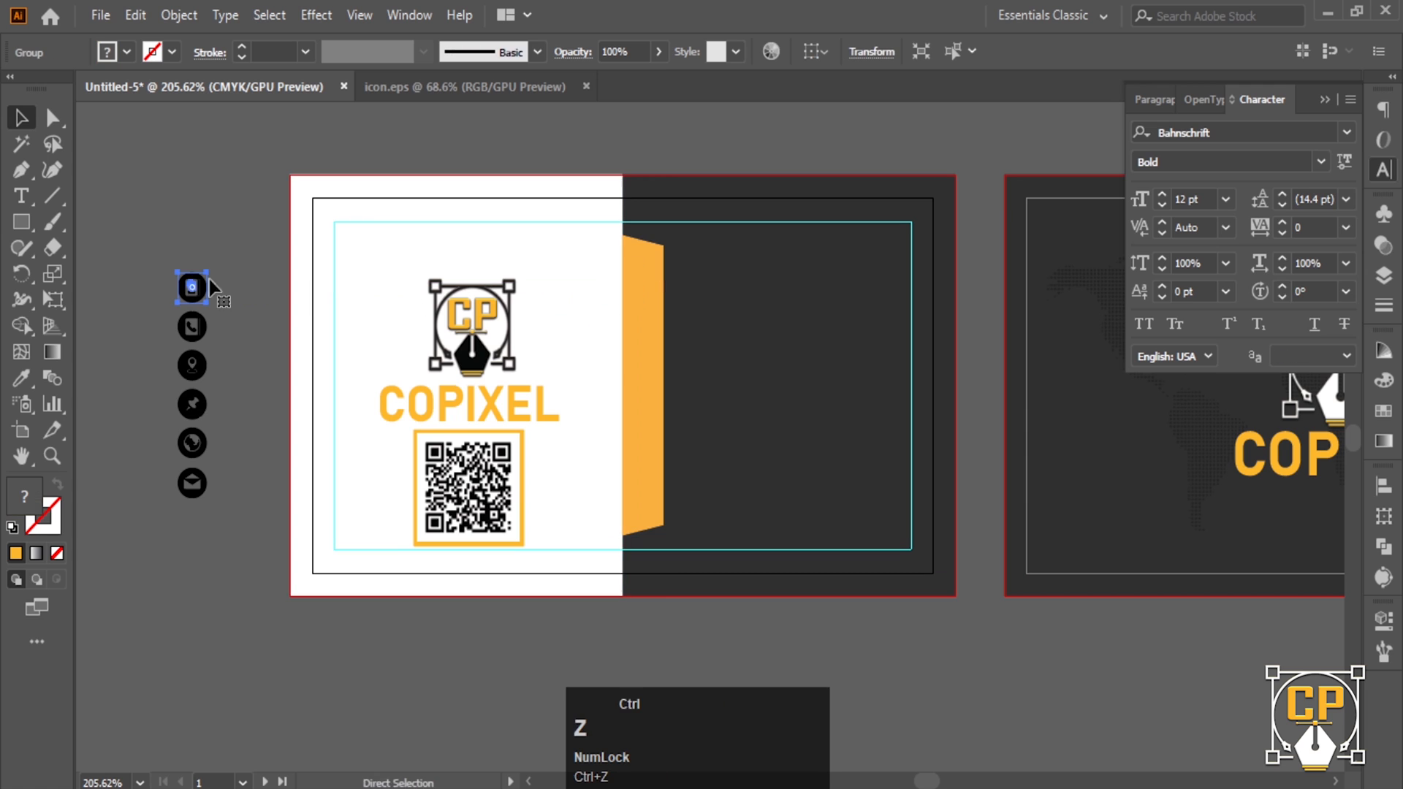
left_click_drag(209, 370, 644, 313)
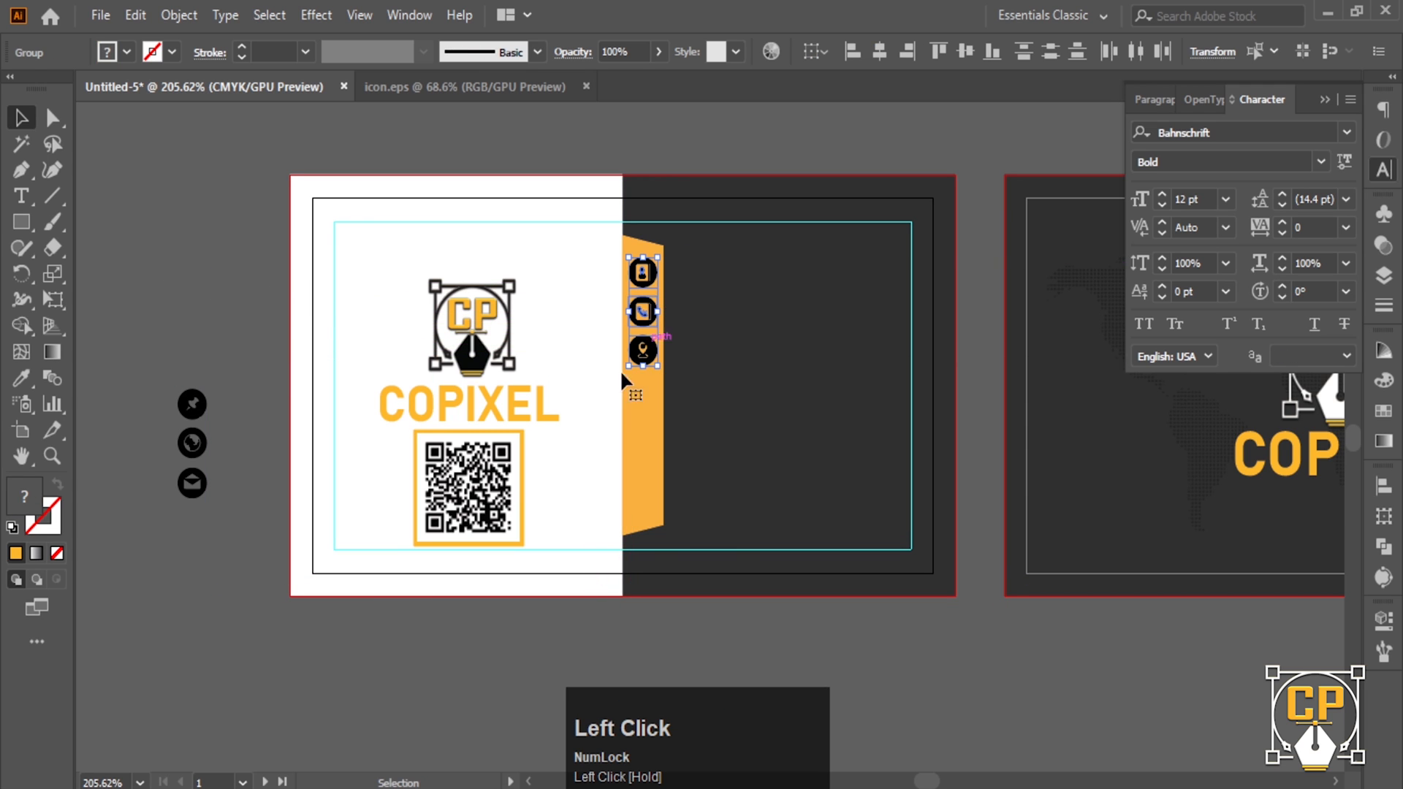
left_click(279, 650)
- Place the envelope and location icons down the band and lower the phone icon
left_click_drag(193, 483, 643, 401)
left_click_drag(643, 402, 640, 504)
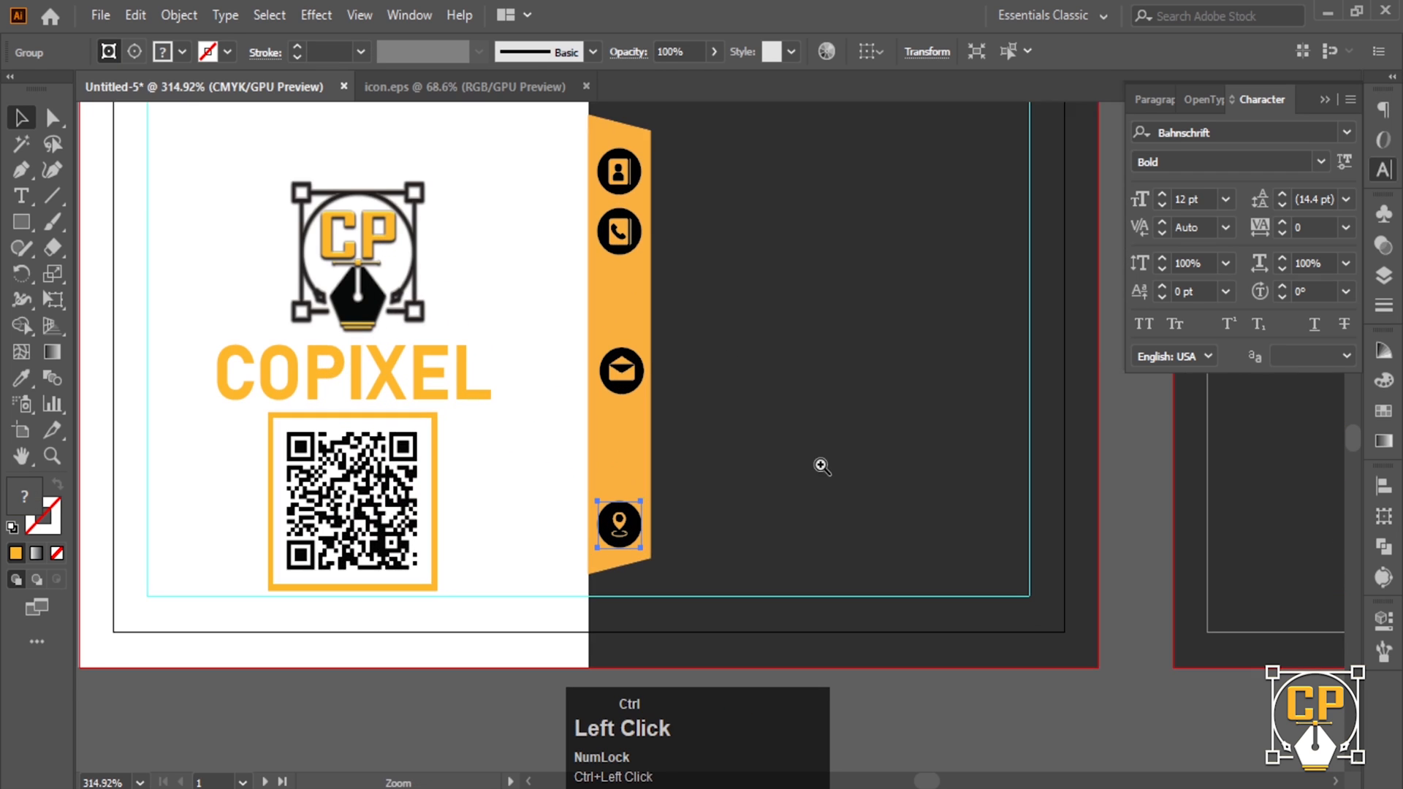
mouse_move(627, 527)
left_mouse_down()
mouse_move(633, 426)
mouse_move(621, 514)
left_mouse_up()
left_click_drag(633, 360, 633, 388)
left_click_drag(628, 208, 625, 253)
scroll(633, 175, "up", 3)
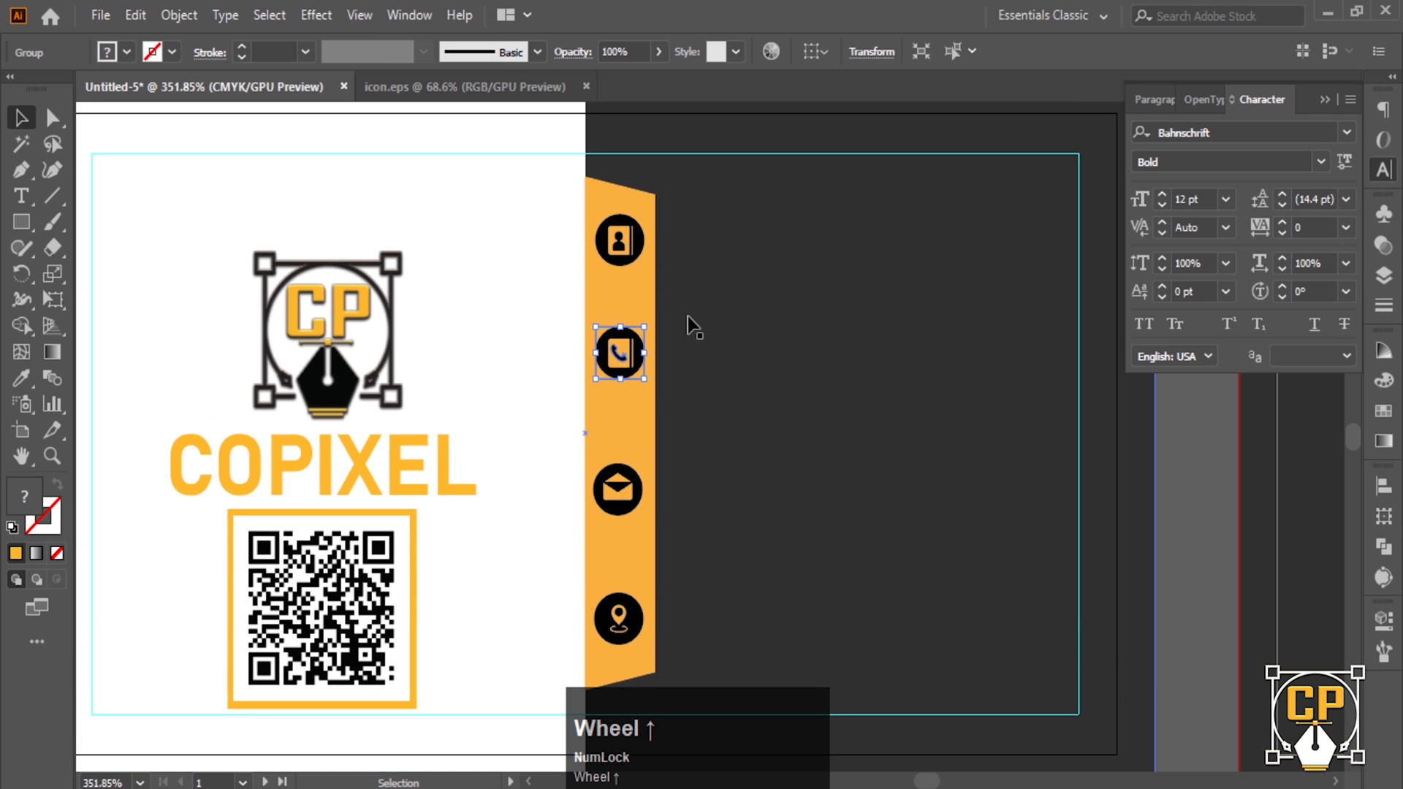
- Align the four icons on one vertical centre line and distribute them evenly
left_click(622, 252, "shift")
left_click(618, 489, "shift")
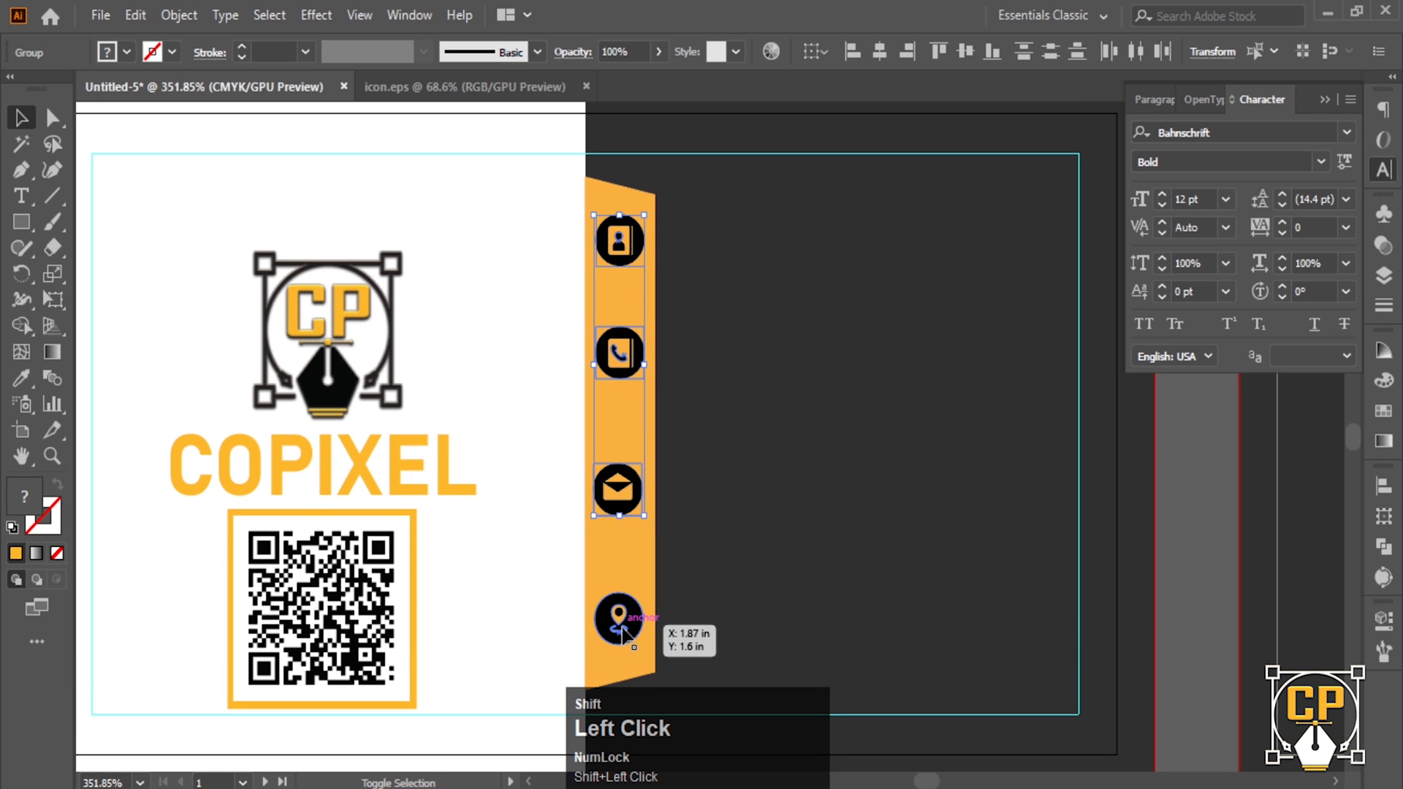
left_click(618, 618, "shift")
left_click(880, 52)
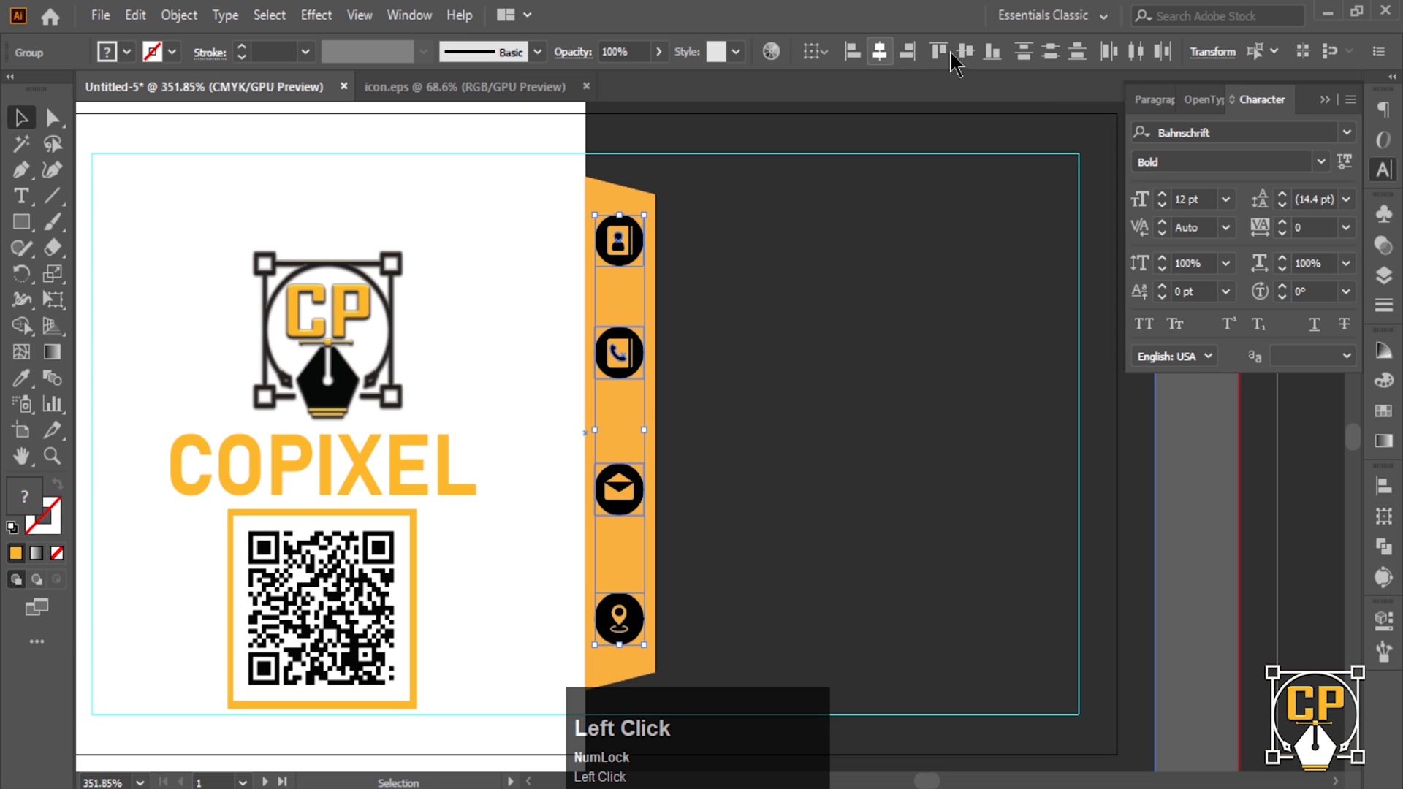
left_click(1024, 51)
left_click_drag(736, 383, 548, 387)
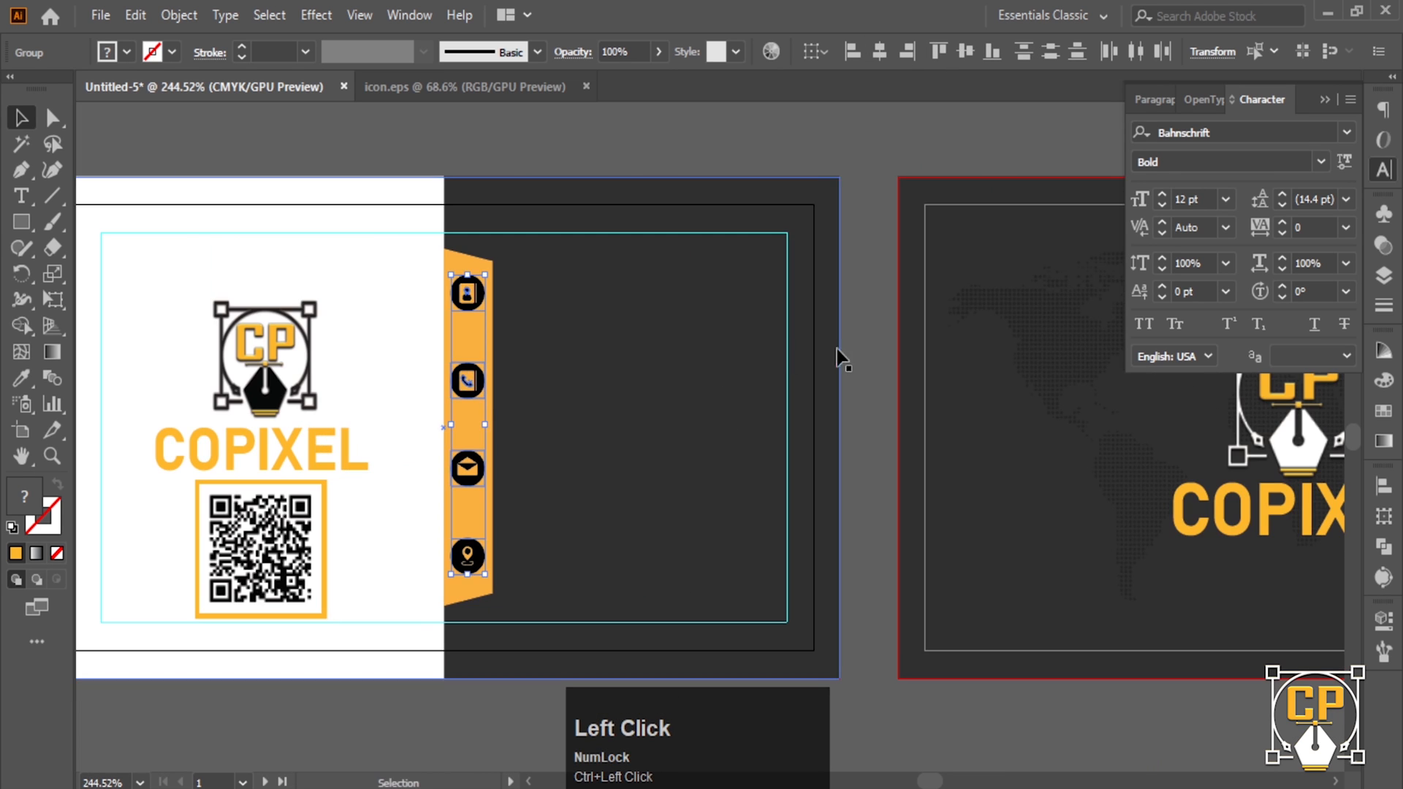
left_click(872, 352)
left_click_drag(545, 303, 498, 307)
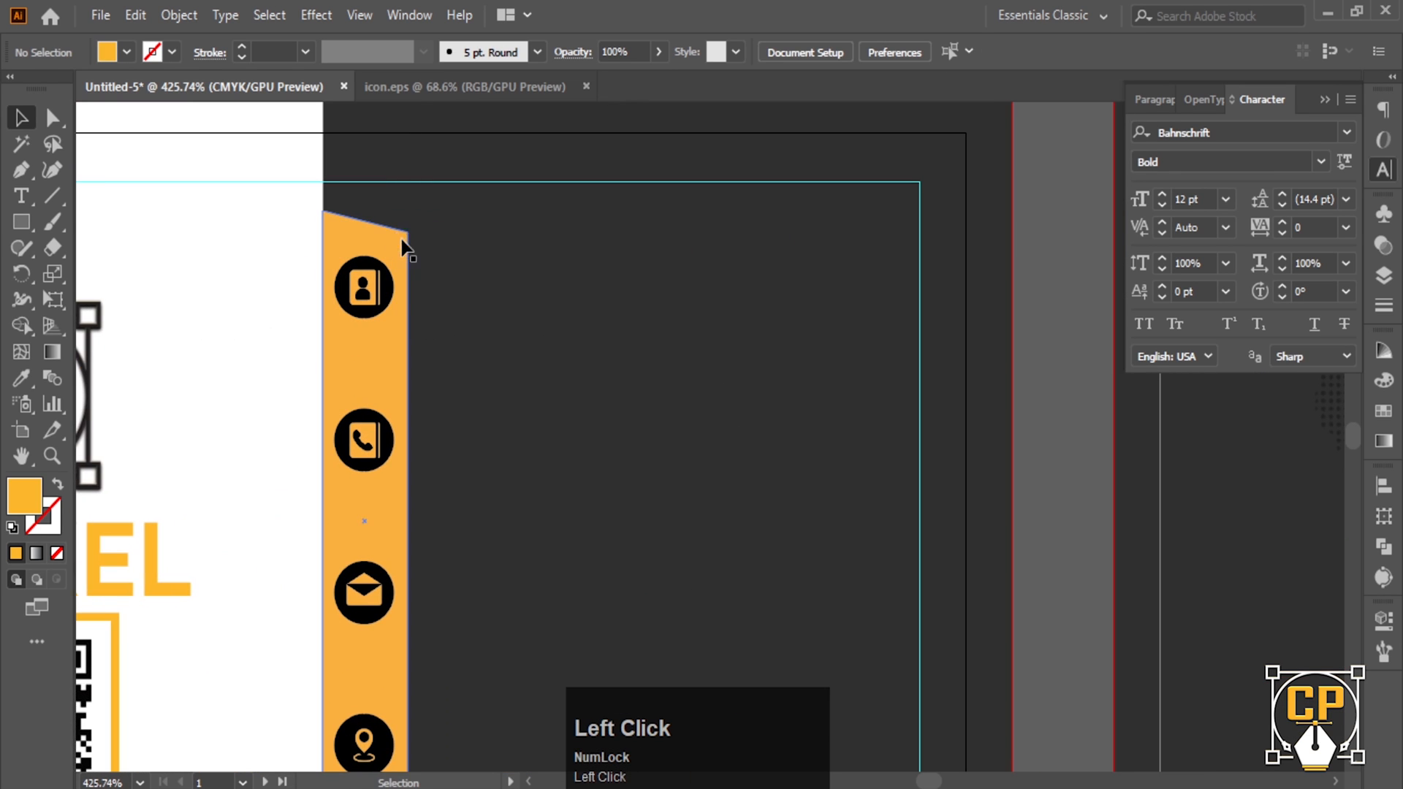
- Type the owner's name right of the orange band and colour it white
left_click(23, 197)
left_click(452, 283)
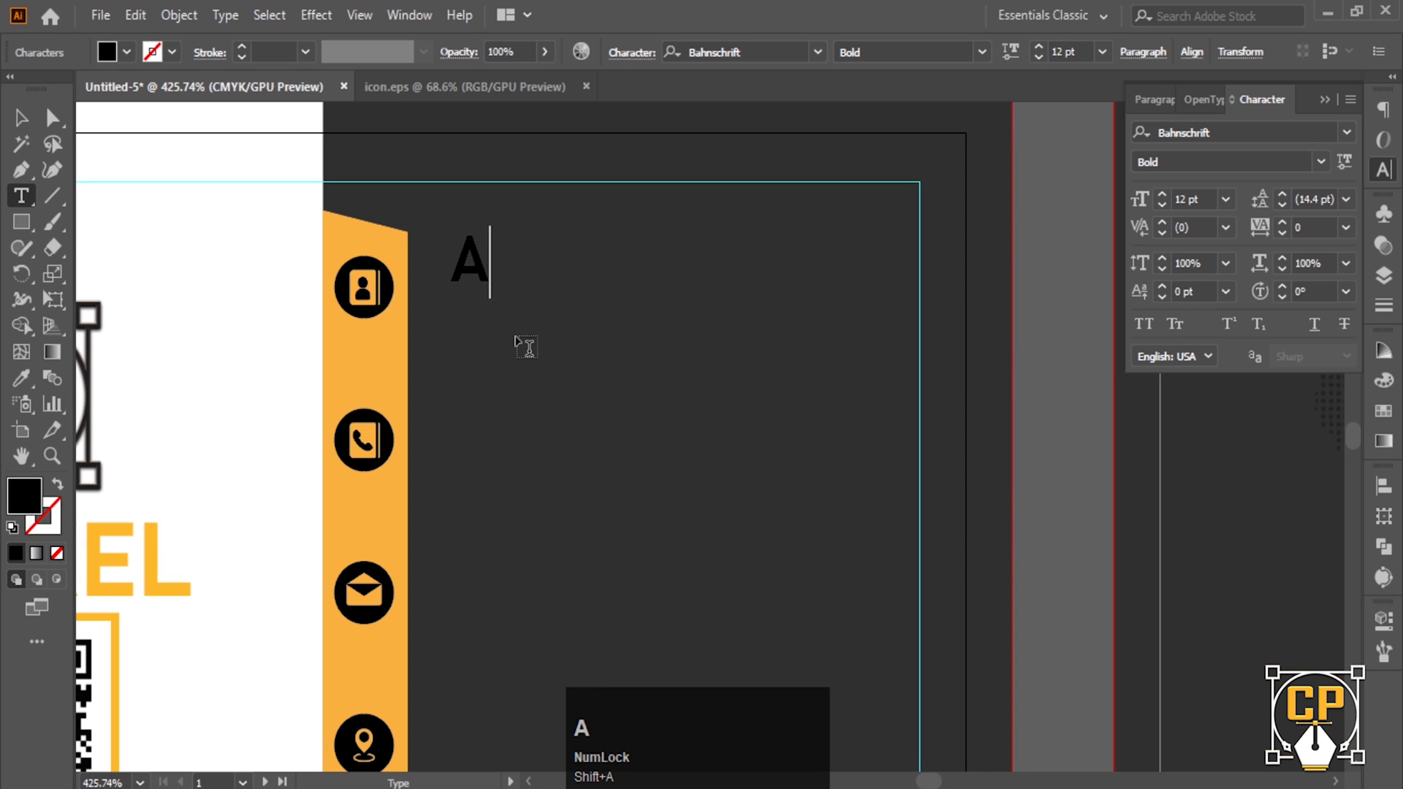
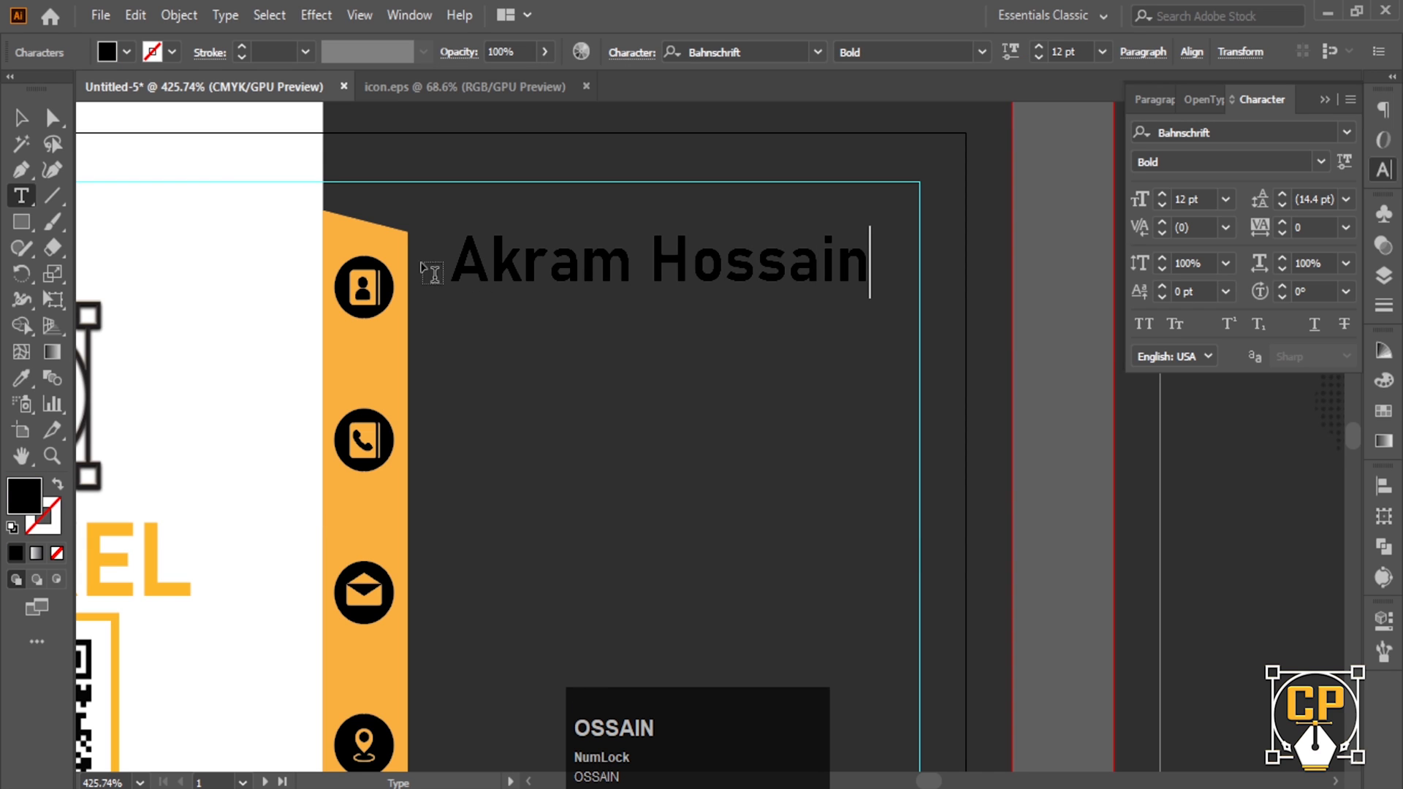
left_click(29, 114)
left_click(29, 378)
left_click(255, 271)
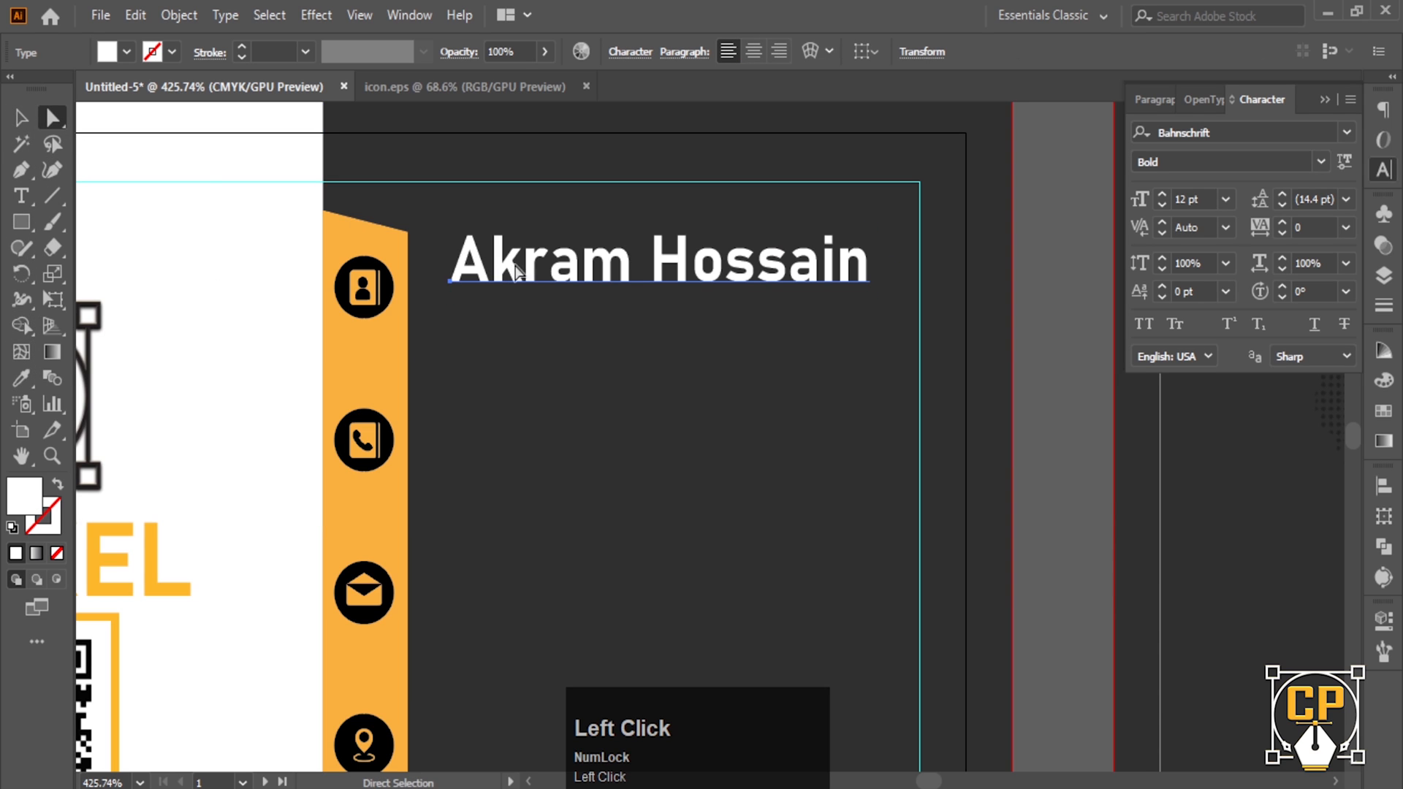
left_click_drag(524, 276, 500, 282)
left_click(20, 121)
left_click(738, 154)
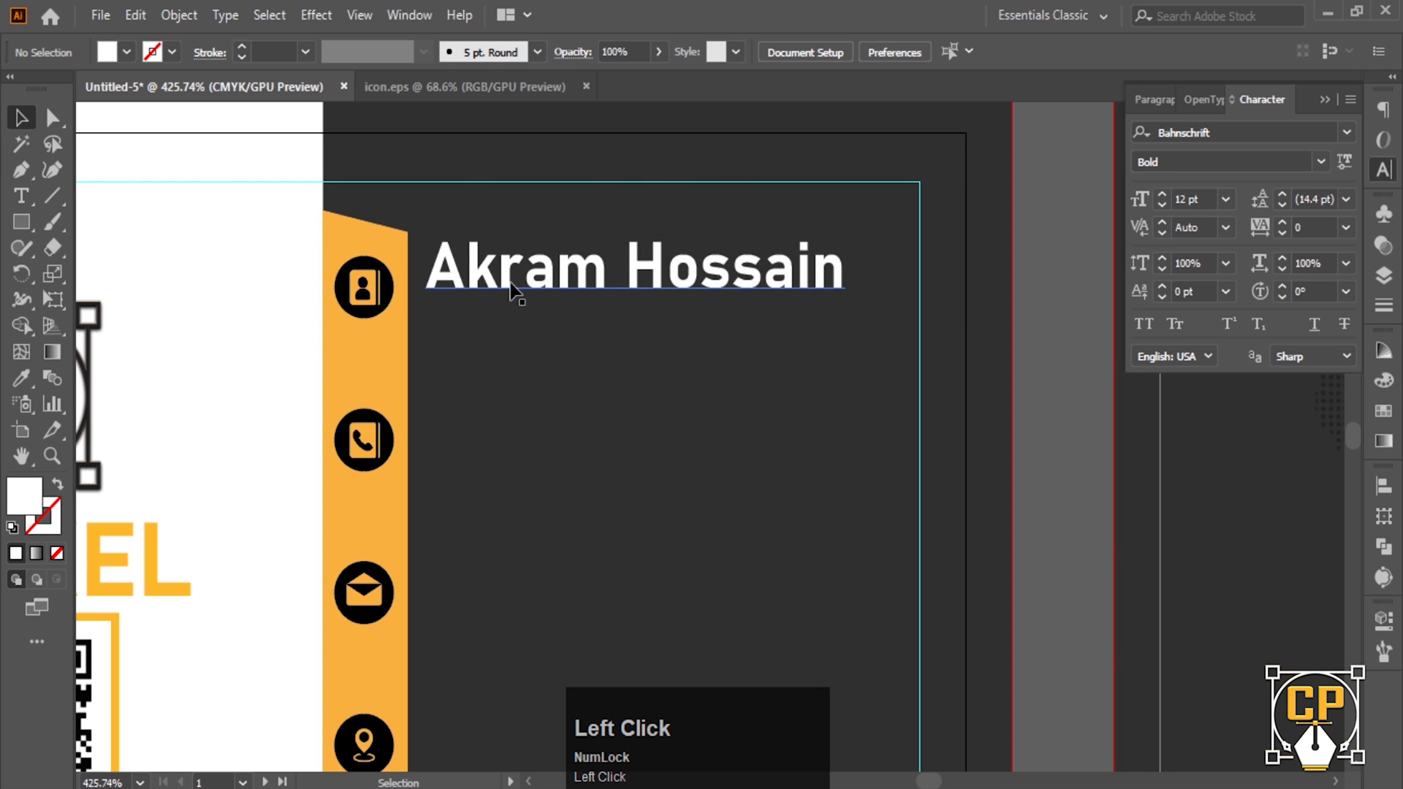
- Duplicate the name line, retype it as 'Graphic Designer', and scale it smaller
left_click_drag(510, 281, 509, 333)
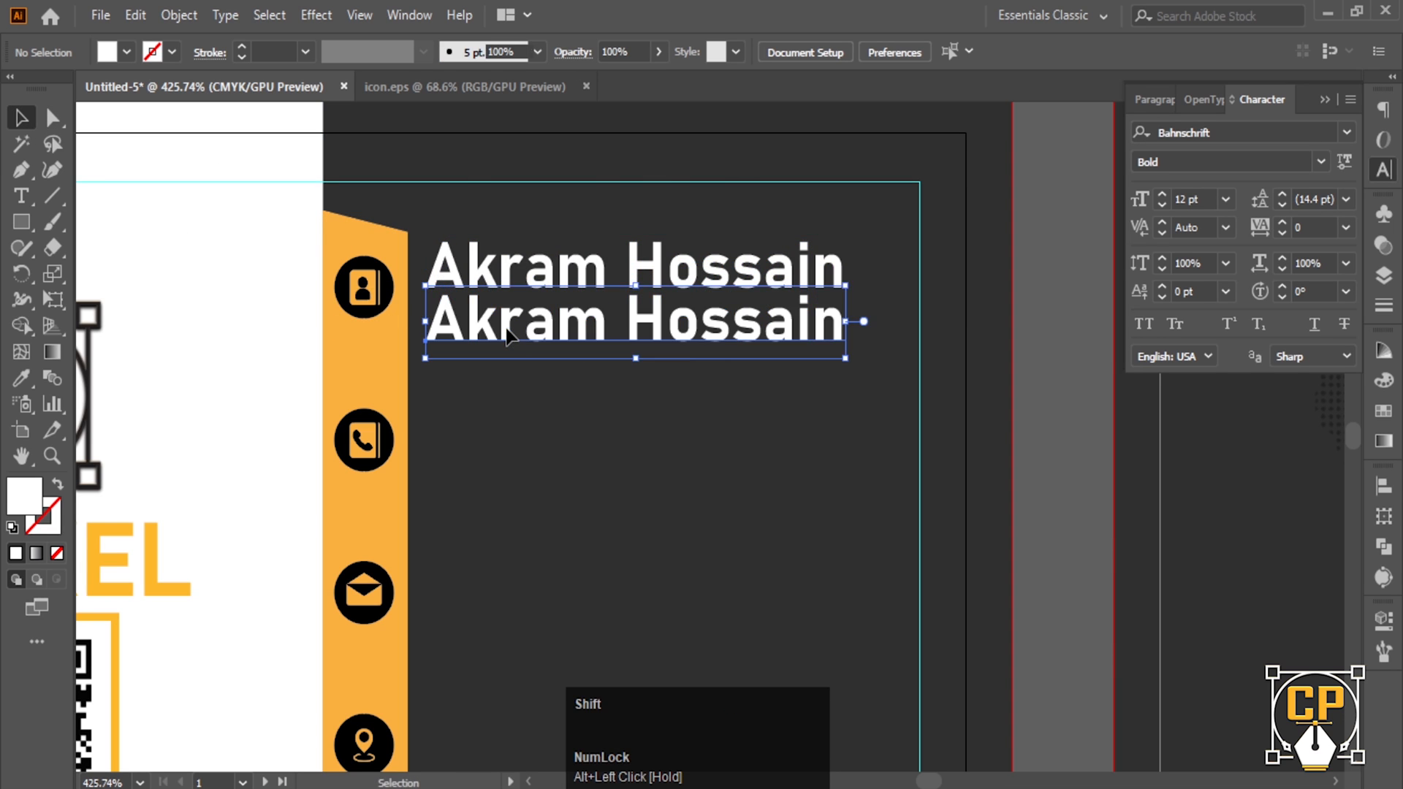
triple_click(510, 332)
type("Ge")
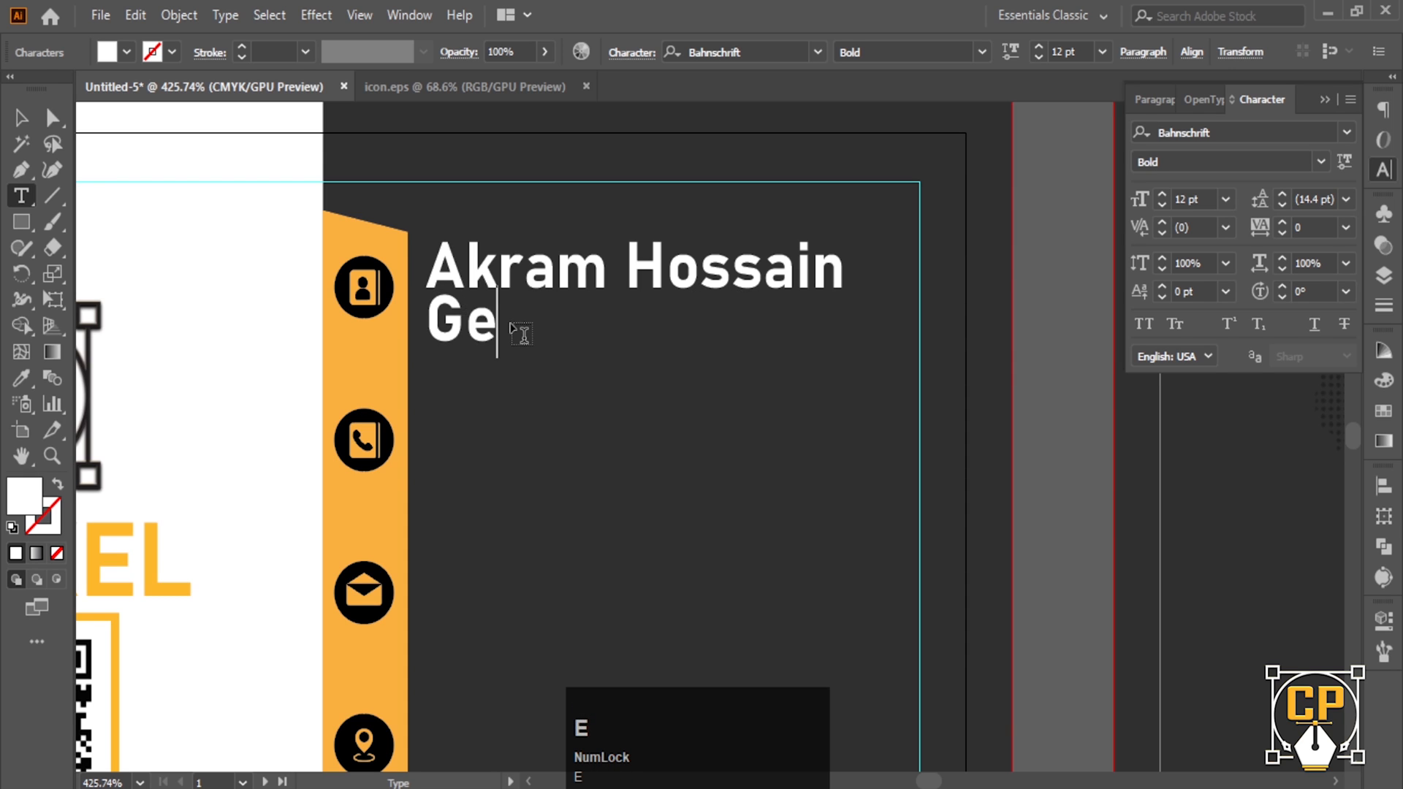
type("ap")
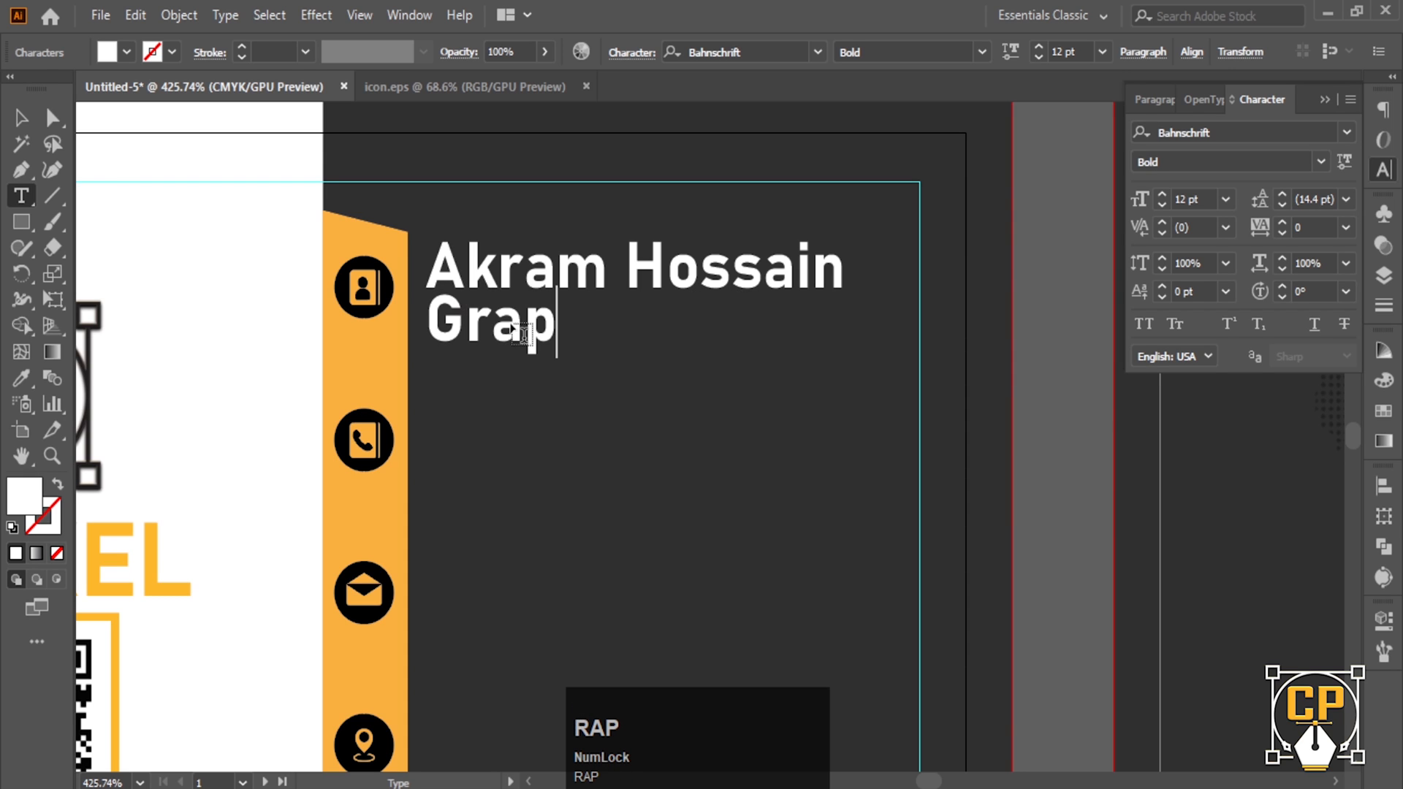
type("hic ")
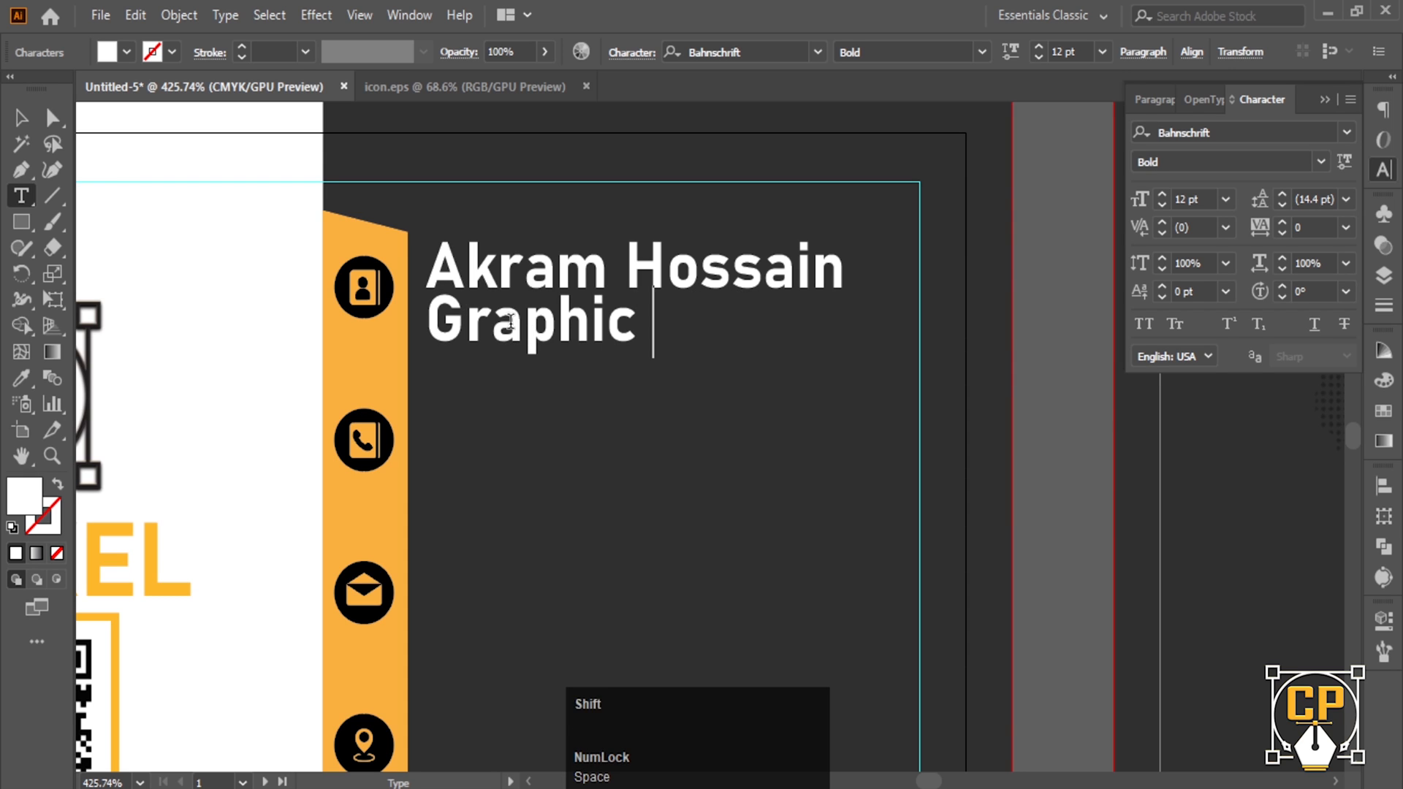
type("Desi")
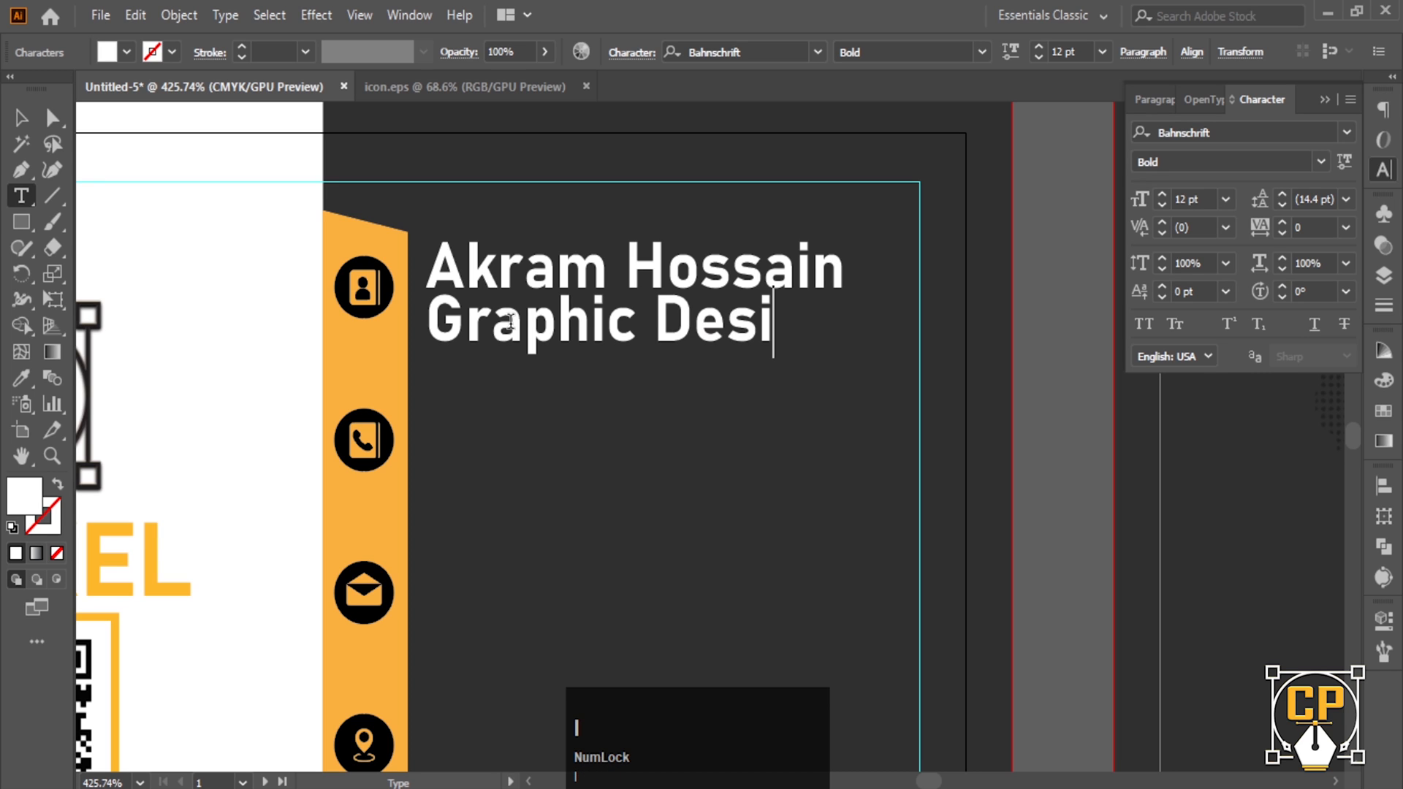
type("g")
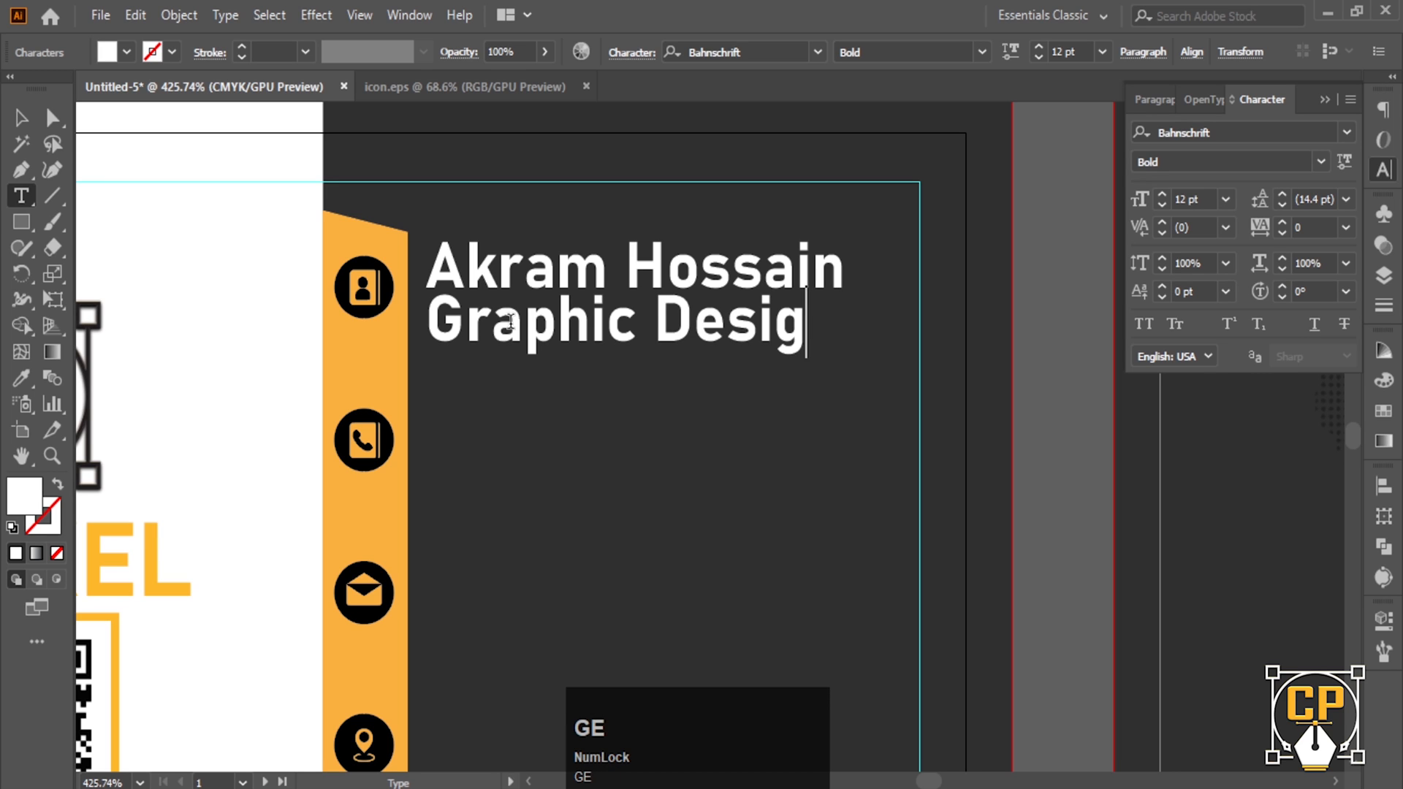
type("eer")
left_click(21, 116)
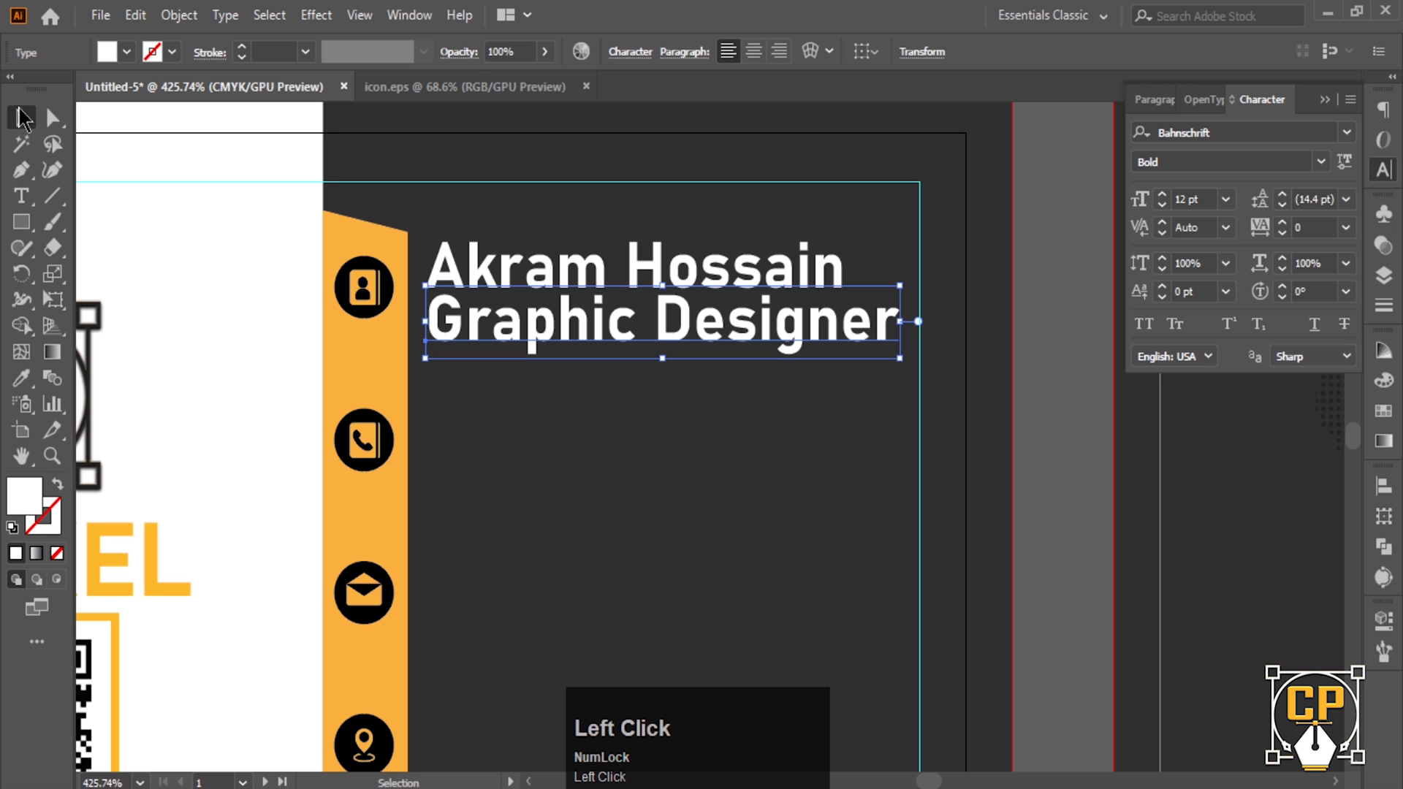
left_click_drag(908, 320, 616, 311)
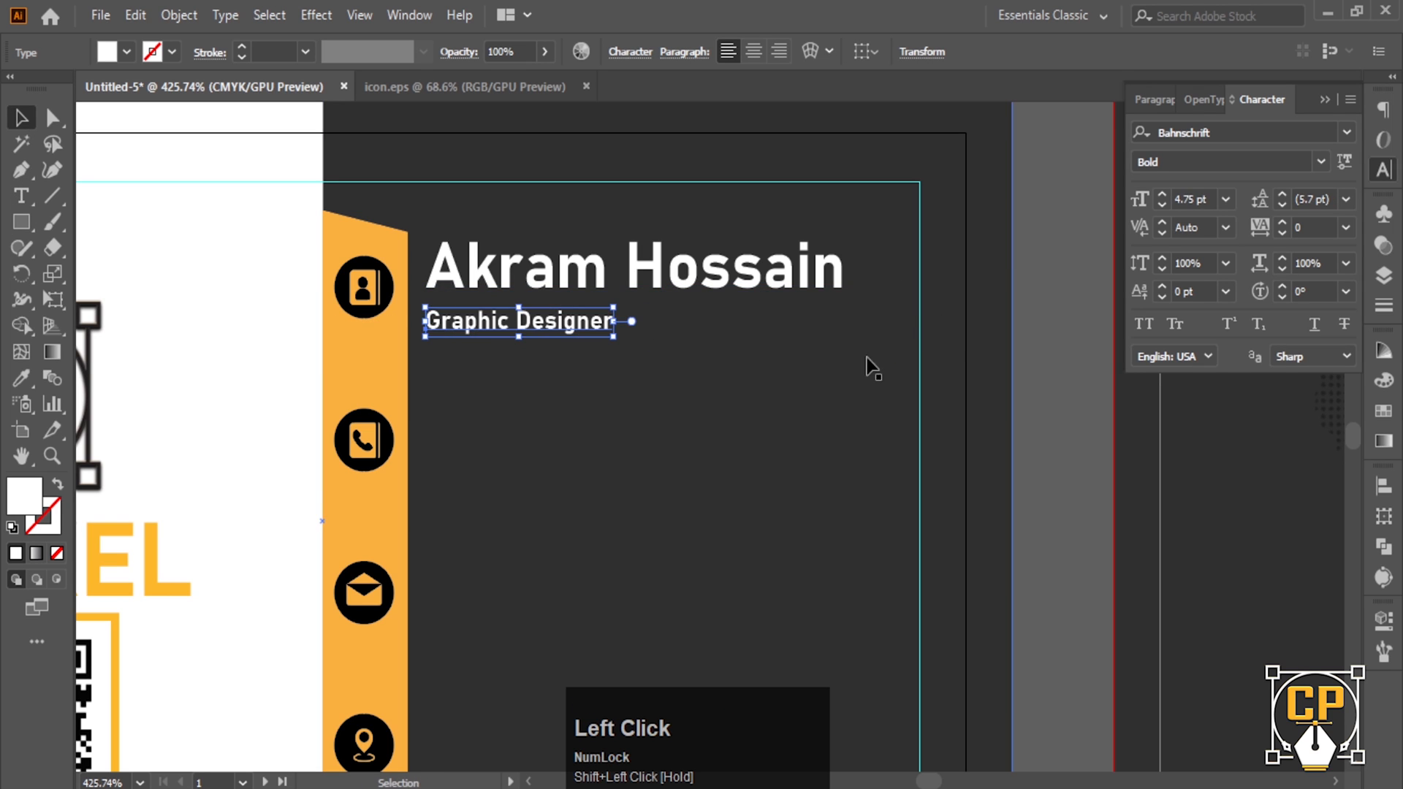
left_click(867, 366)
- Move Graphic Designer up under the name and place a name copy level with the phone icon
scroll(493, 327, "up", 1)
left_click_drag(493, 328, 494, 311)
left_click(1151, 442)
left_click_drag(699, 385, 518, 379)
left_click_drag(517, 379, 470, 240)
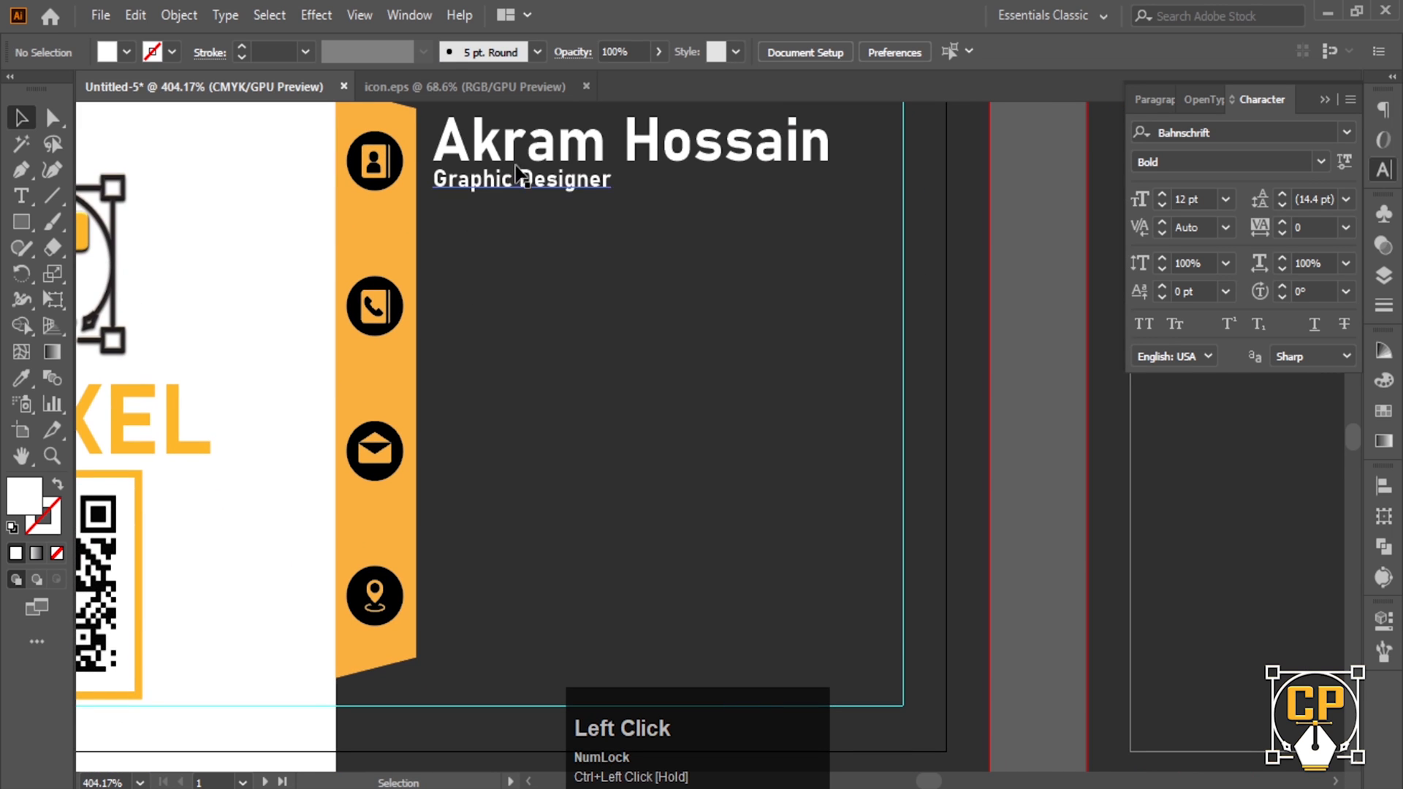
left_click_drag(515, 162, 515, 298)
- Shrink the copied name line and retype it as the phone number beside the phone icon
left_click_drag(833, 279, 715, 281)
triple_click(583, 284)
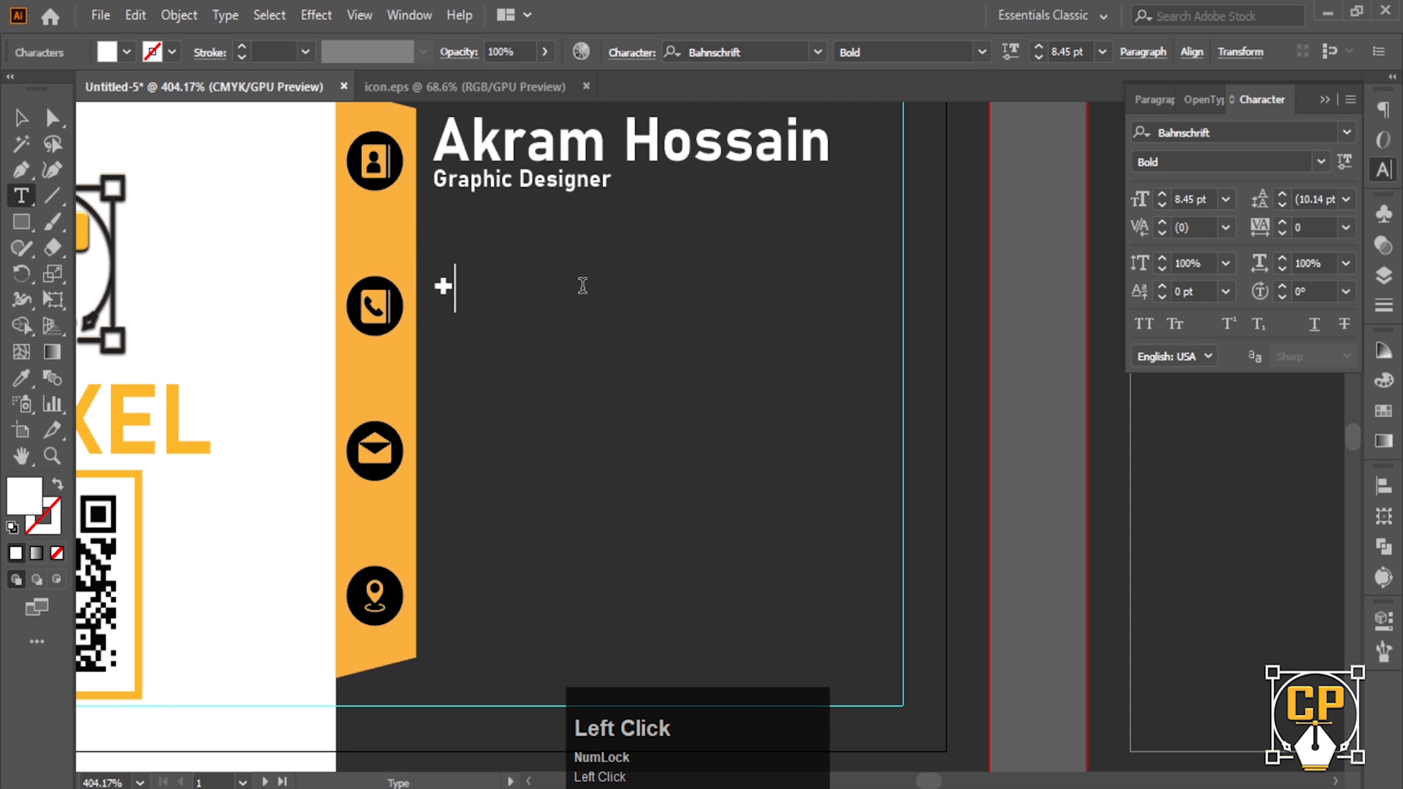
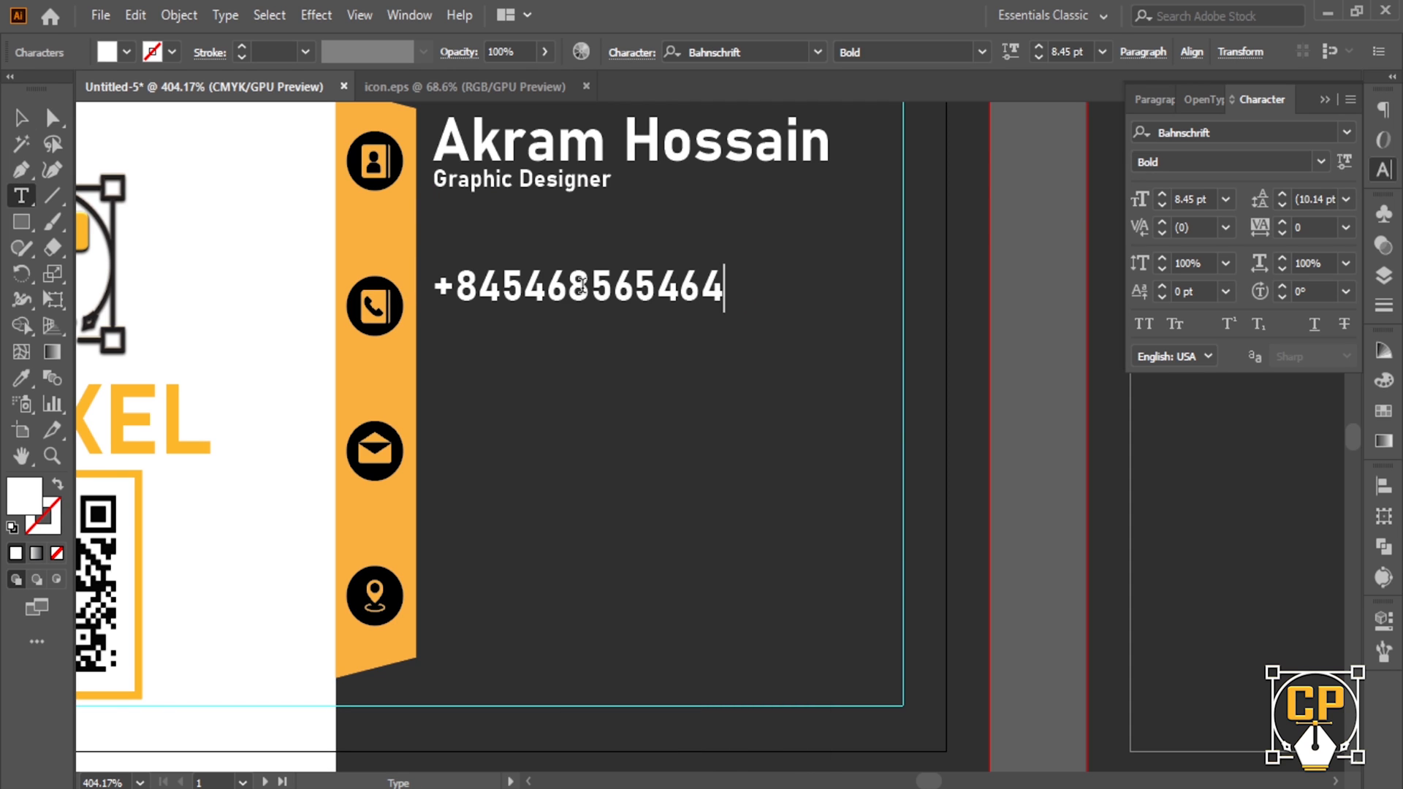
left_click(21, 117)
- Duplicate the phone line below it, copy both lines beside the envelope icon, and start the email line
left_click_drag(537, 301, 537, 337)
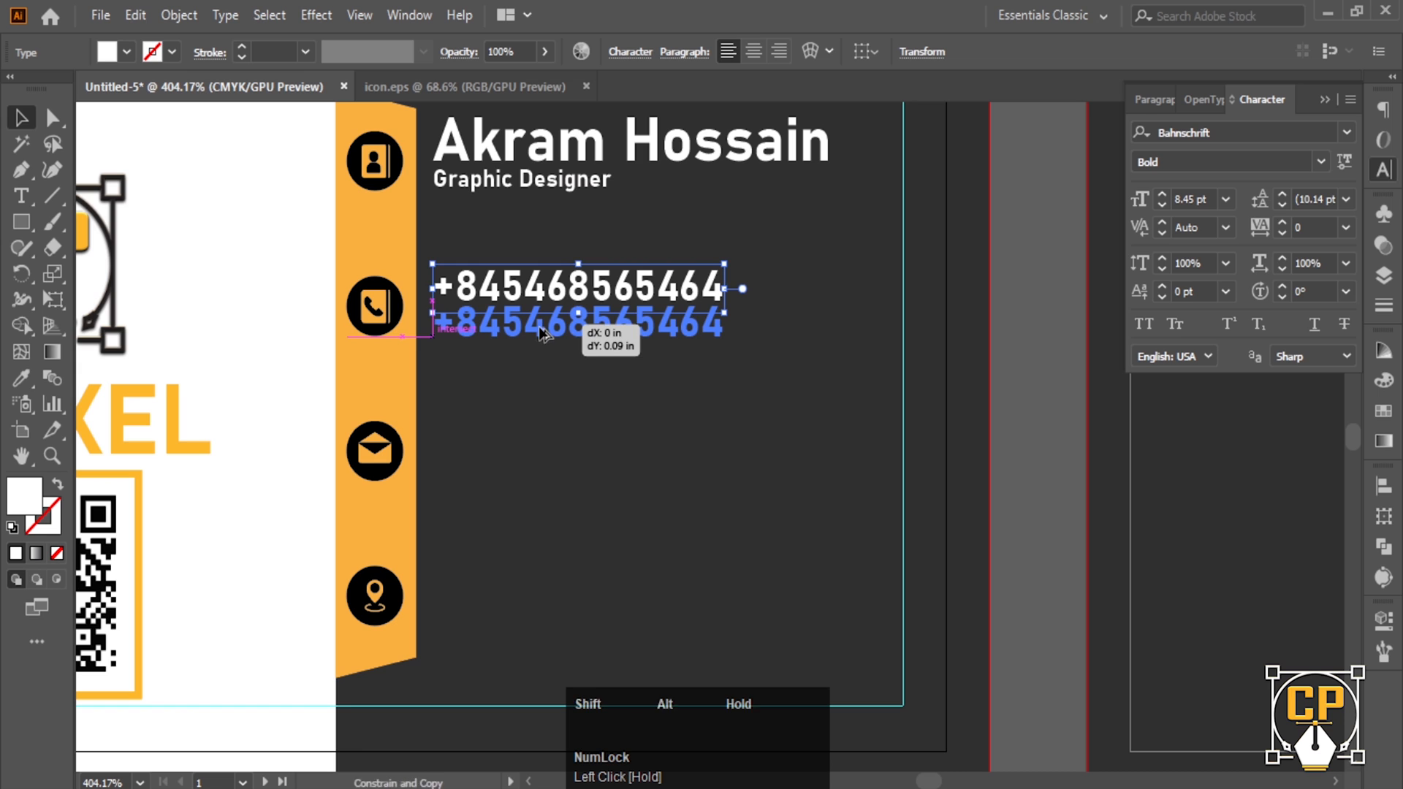
left_click(652, 348)
left_click(509, 310)
left_click(519, 289, "shift")
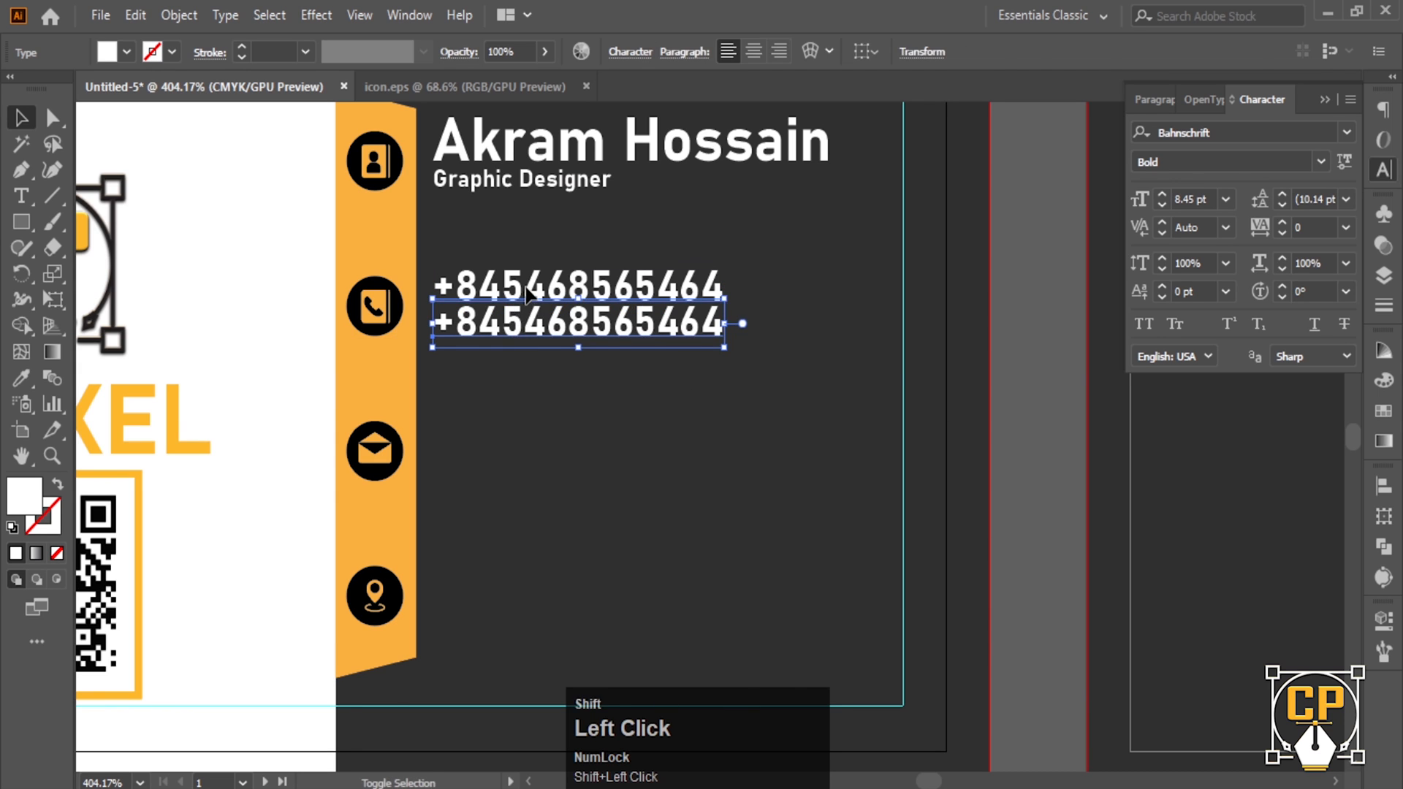
left_click_drag(523, 288, 526, 439)
triple_click(524, 436)
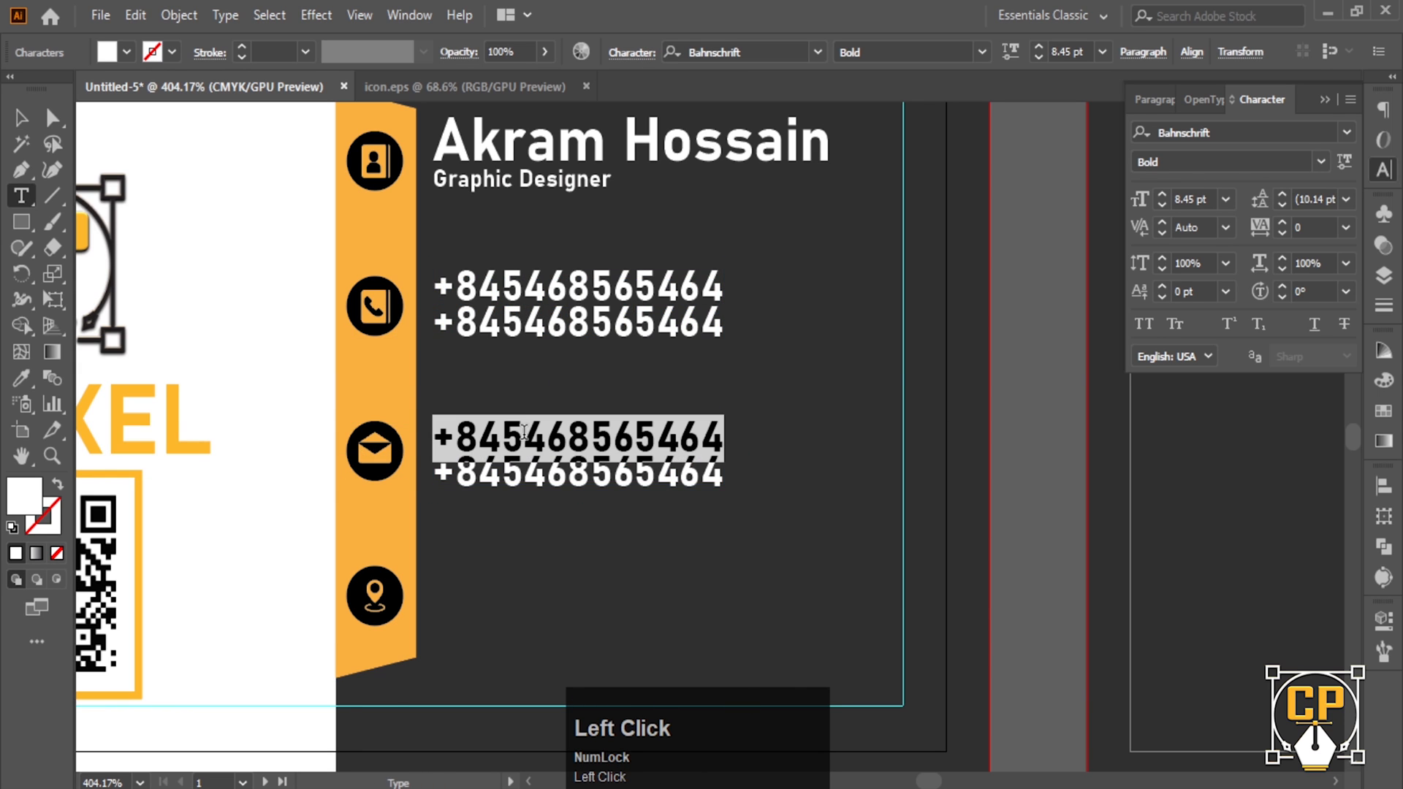
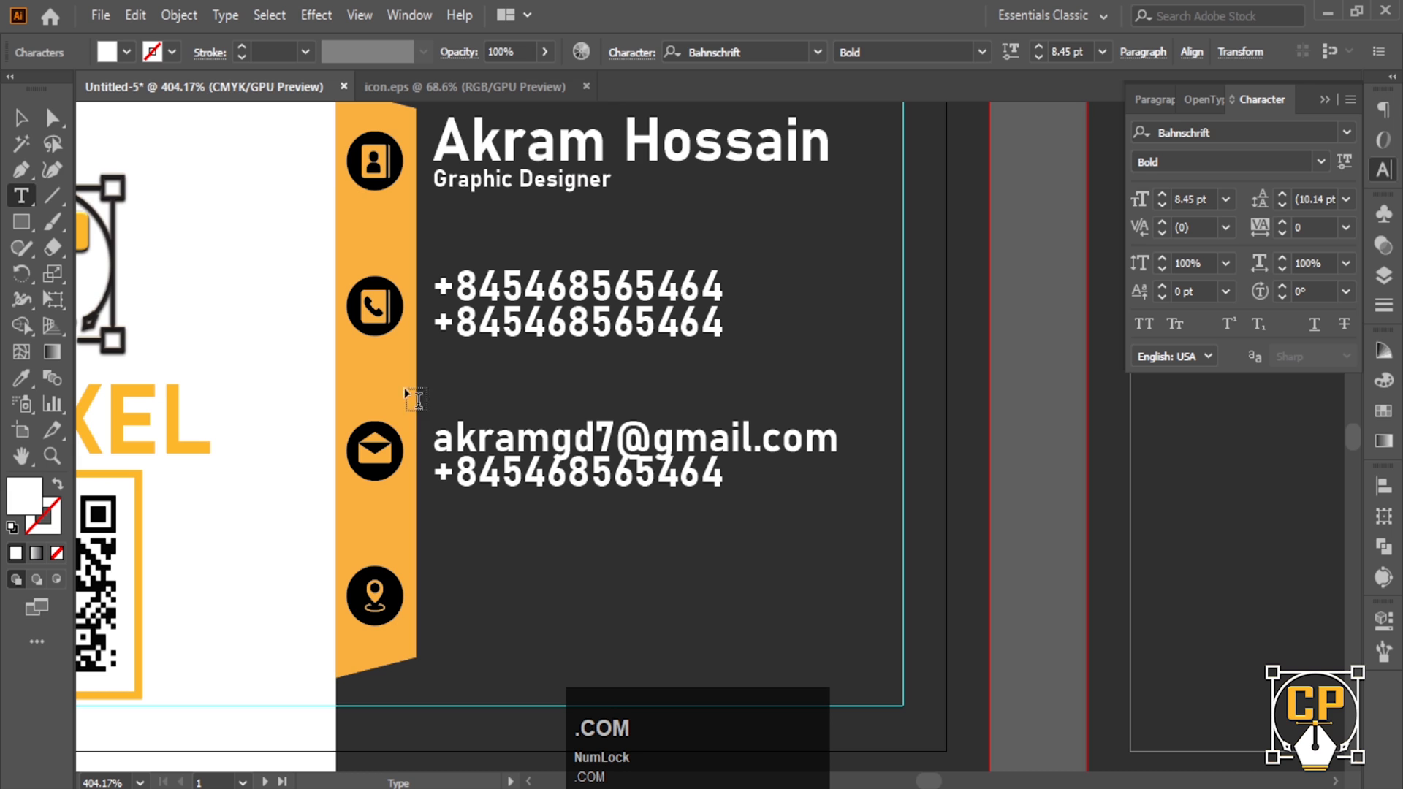
left_click(21, 118)
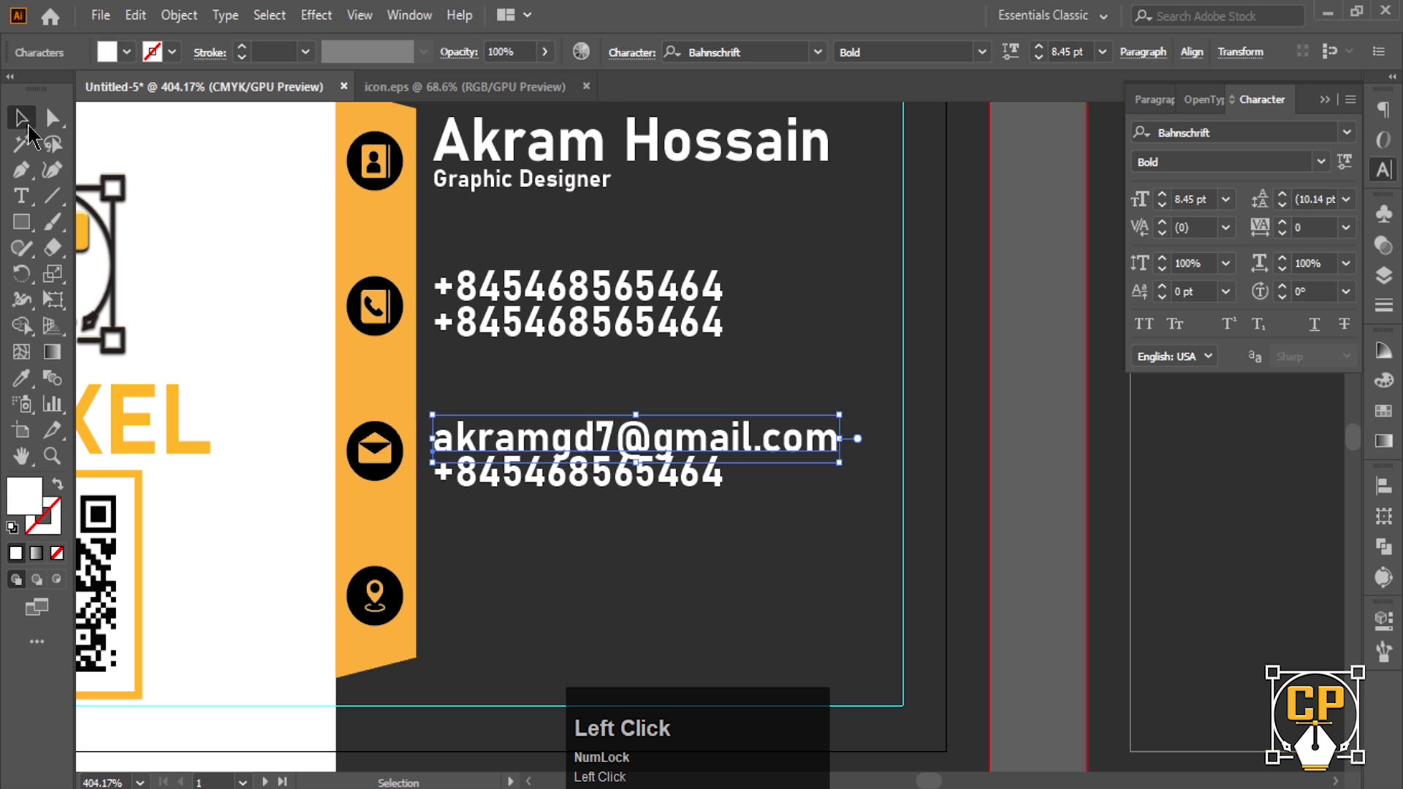
- Replace the repeated phone line under the envelope icon with the second email address
key("ctrl+space")
left_click_drag(544, 448, 579, 423)
left_click_drag(581, 488, 580, 496)
double_click(579, 497)
double_click(579, 488)
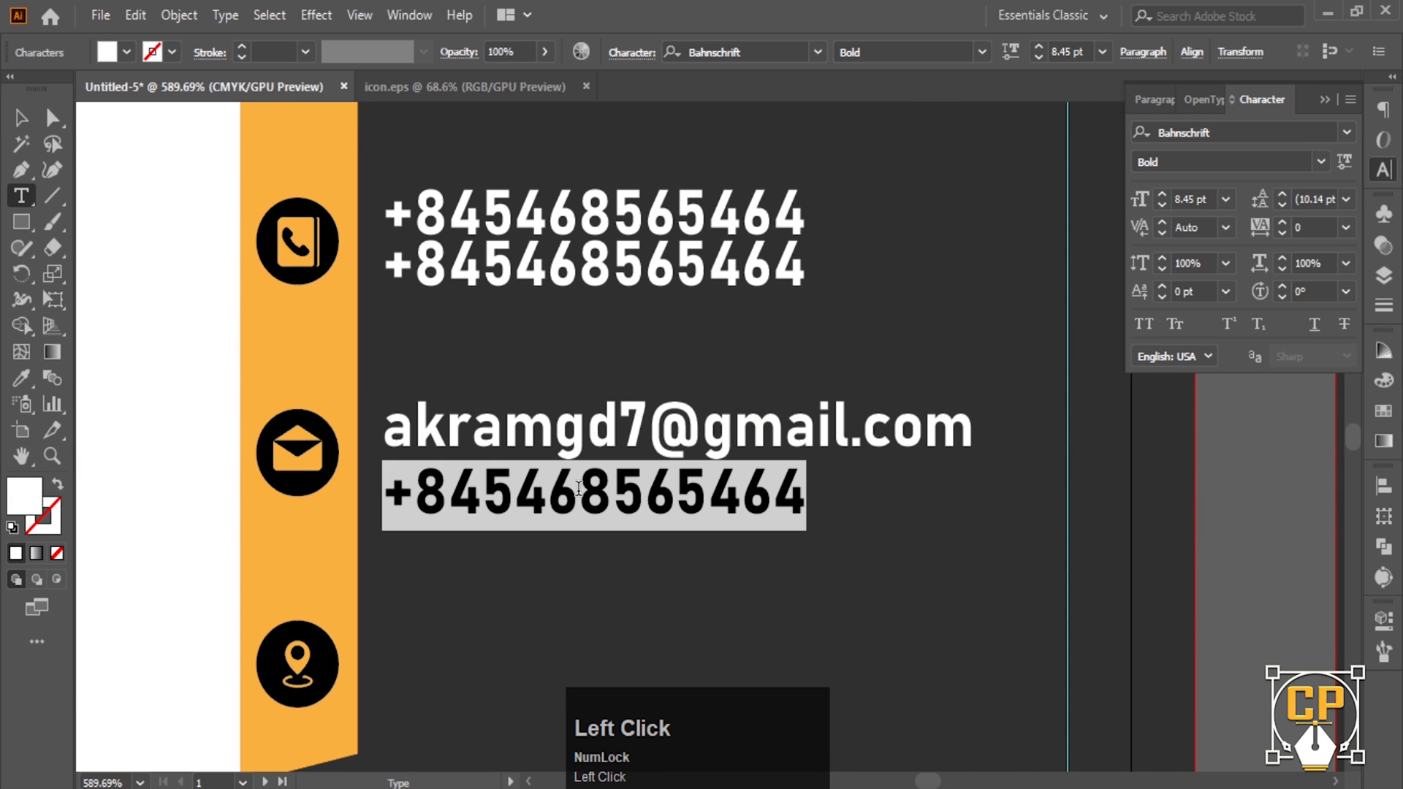
type("my")
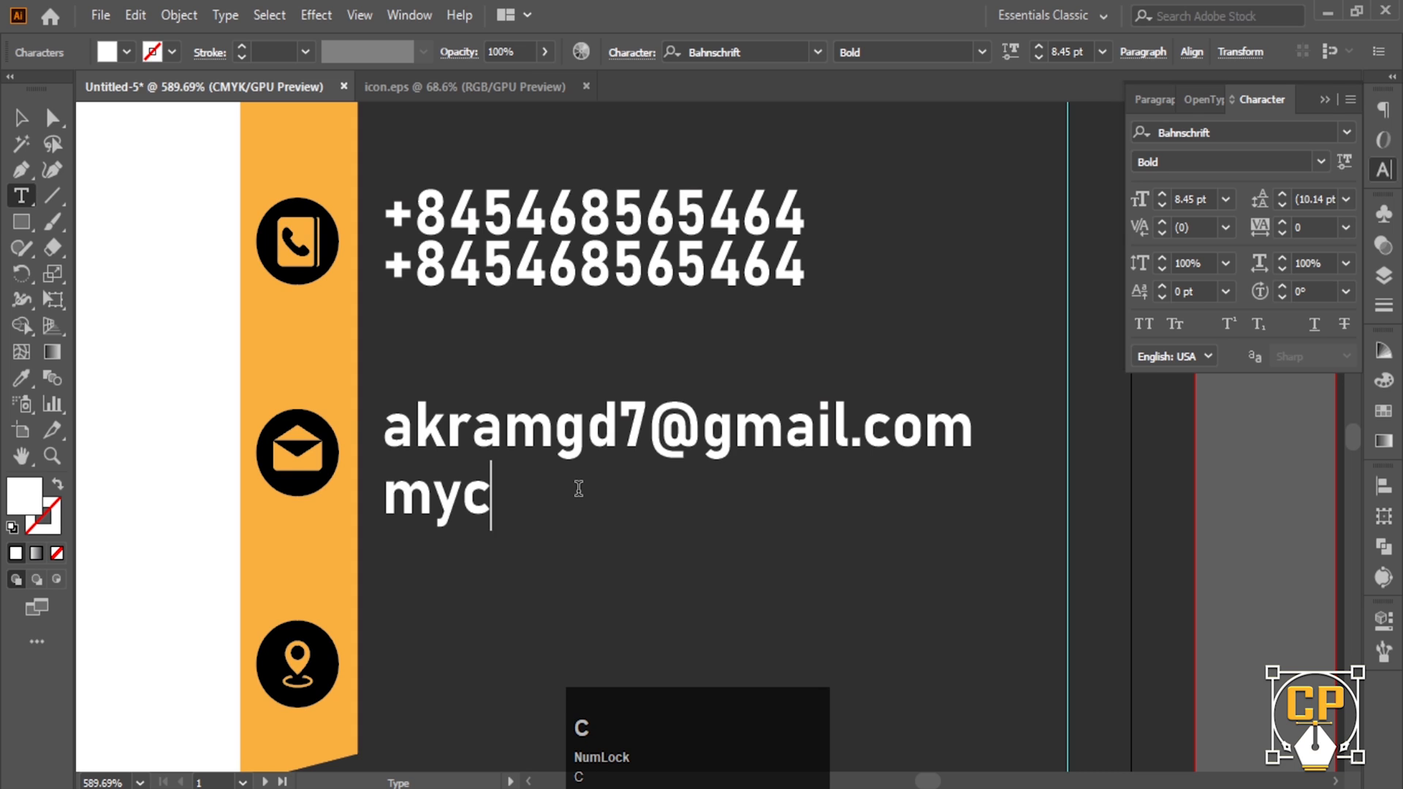
type("name")
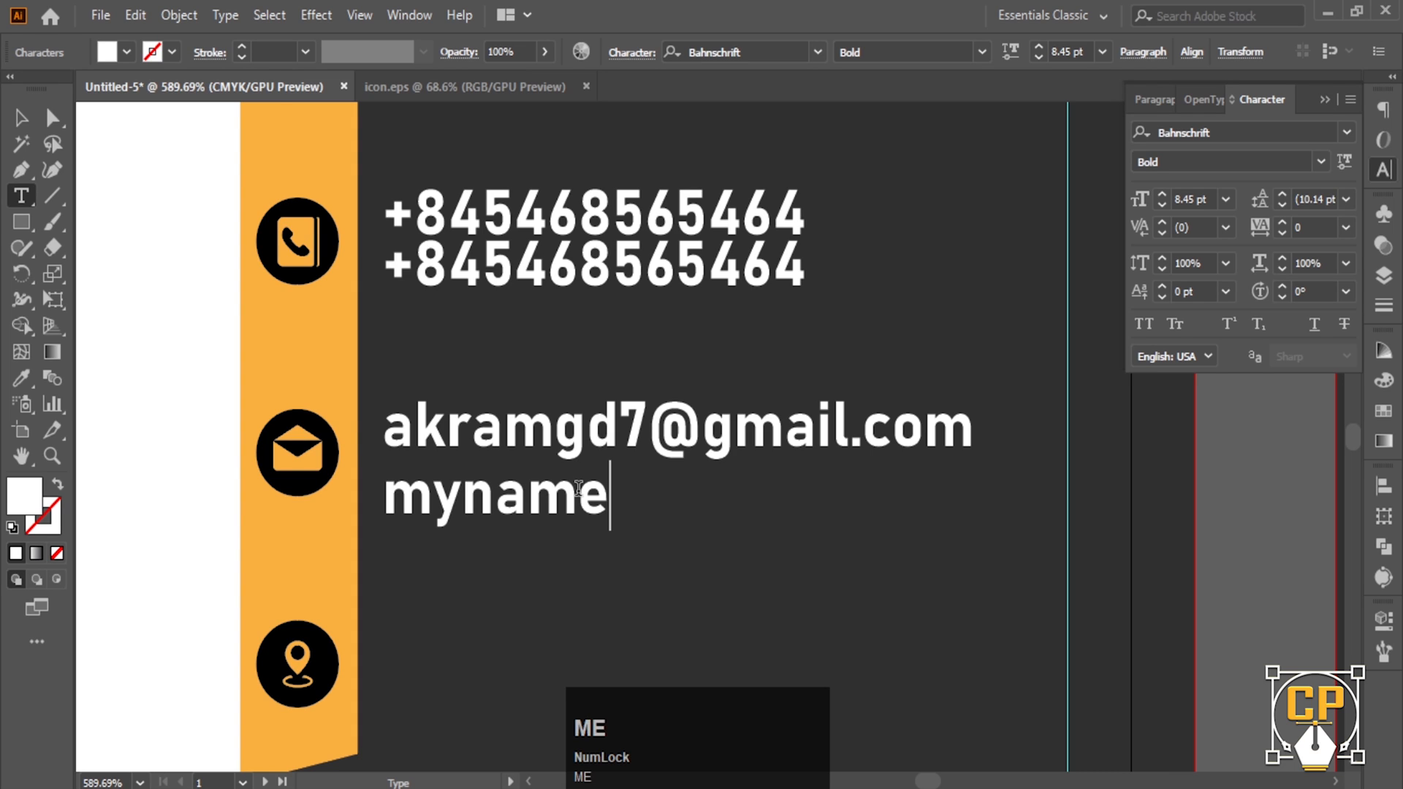
type("@g")
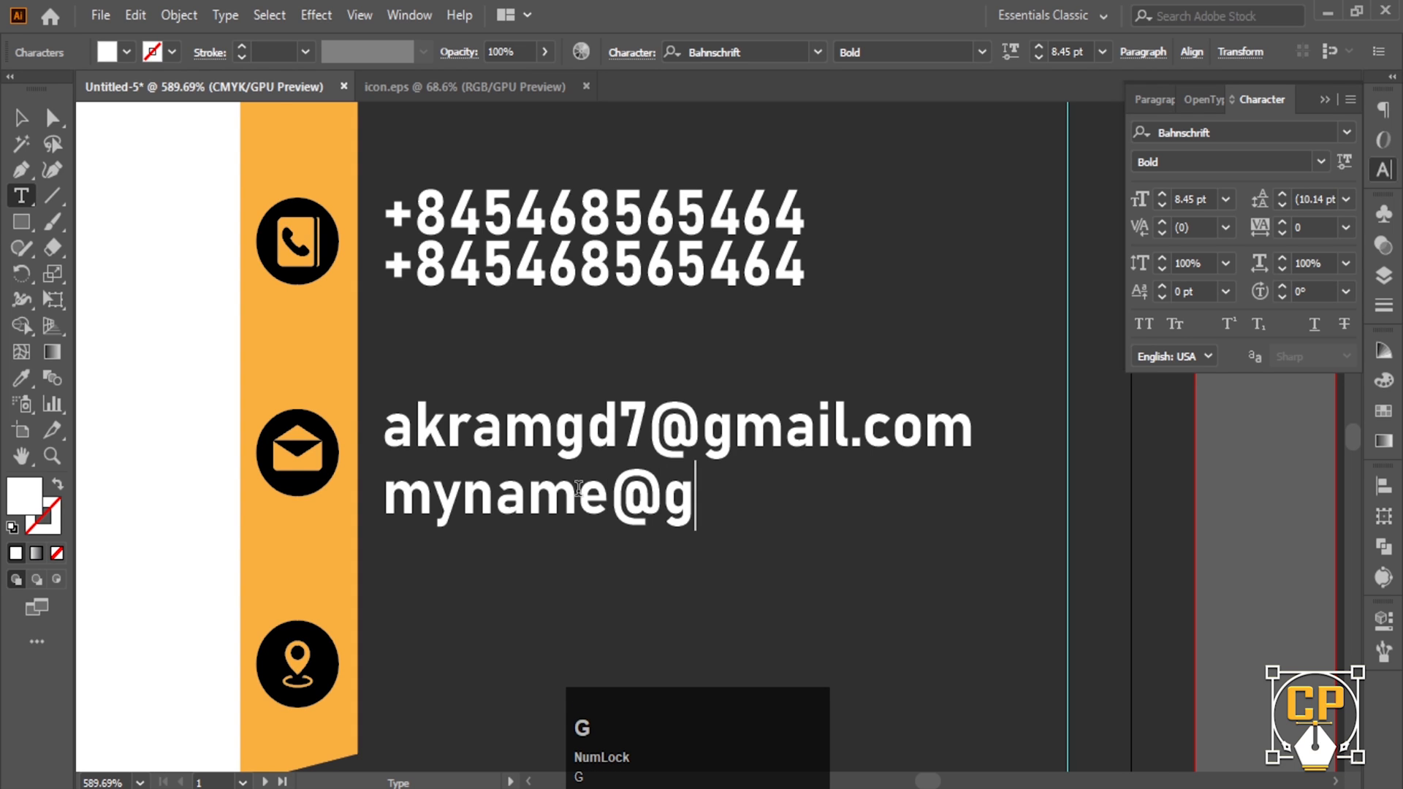
type("mail")
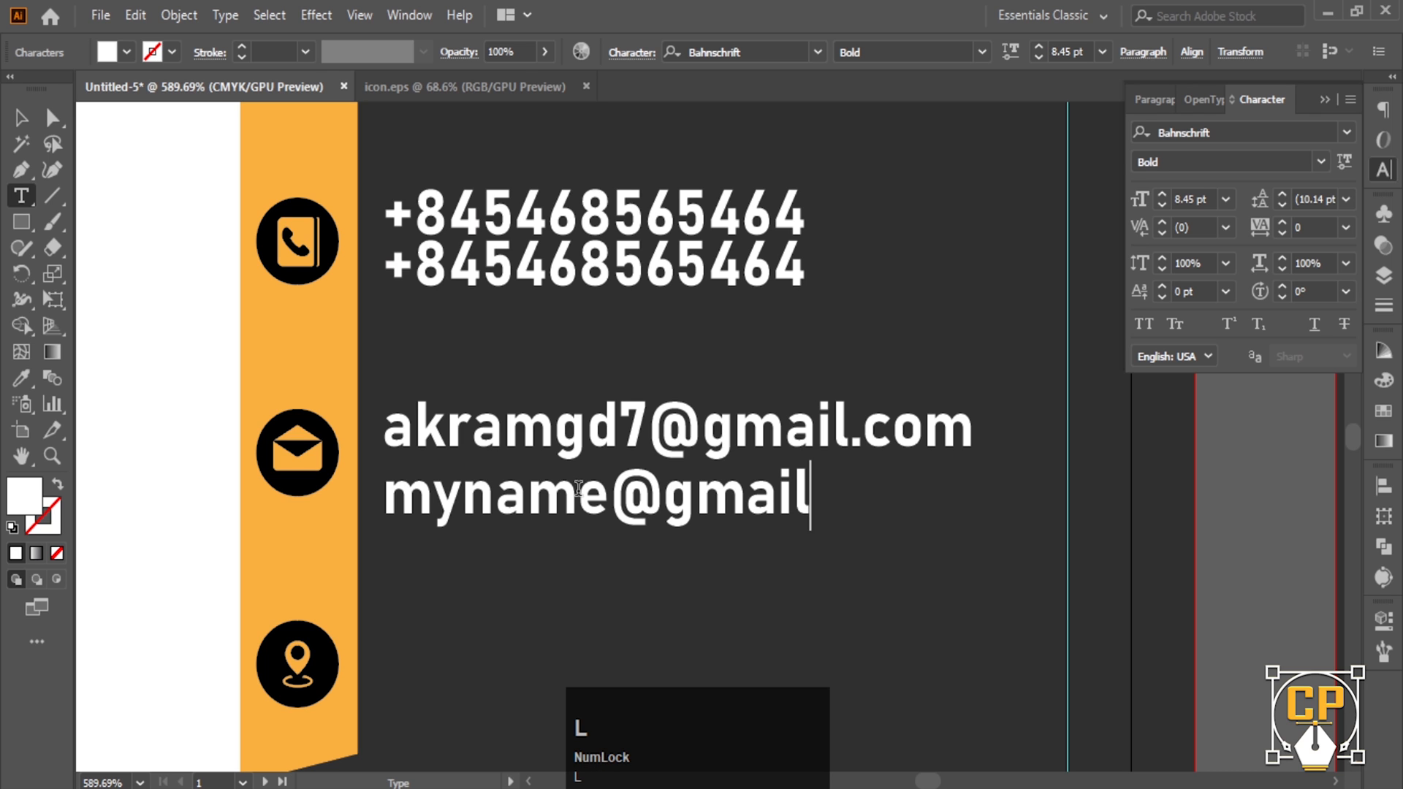
type(".com")
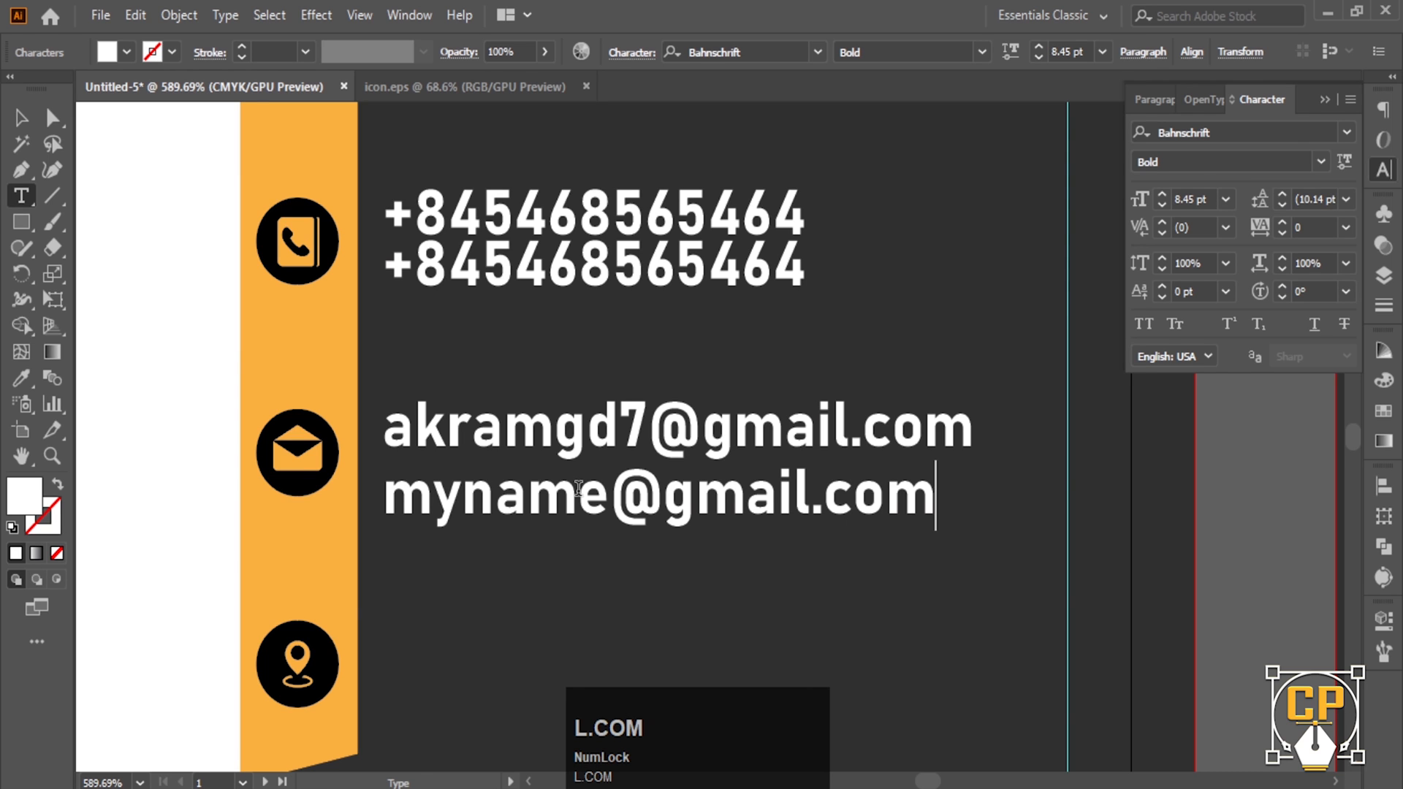
left_click(13, 126)
- Select both email lines together as one block
left_click(604, 529, "ctrl+alt")
left_click_drag(604, 529, 574, 378)
left_click(574, 354)
left_click(573, 300, "shift")
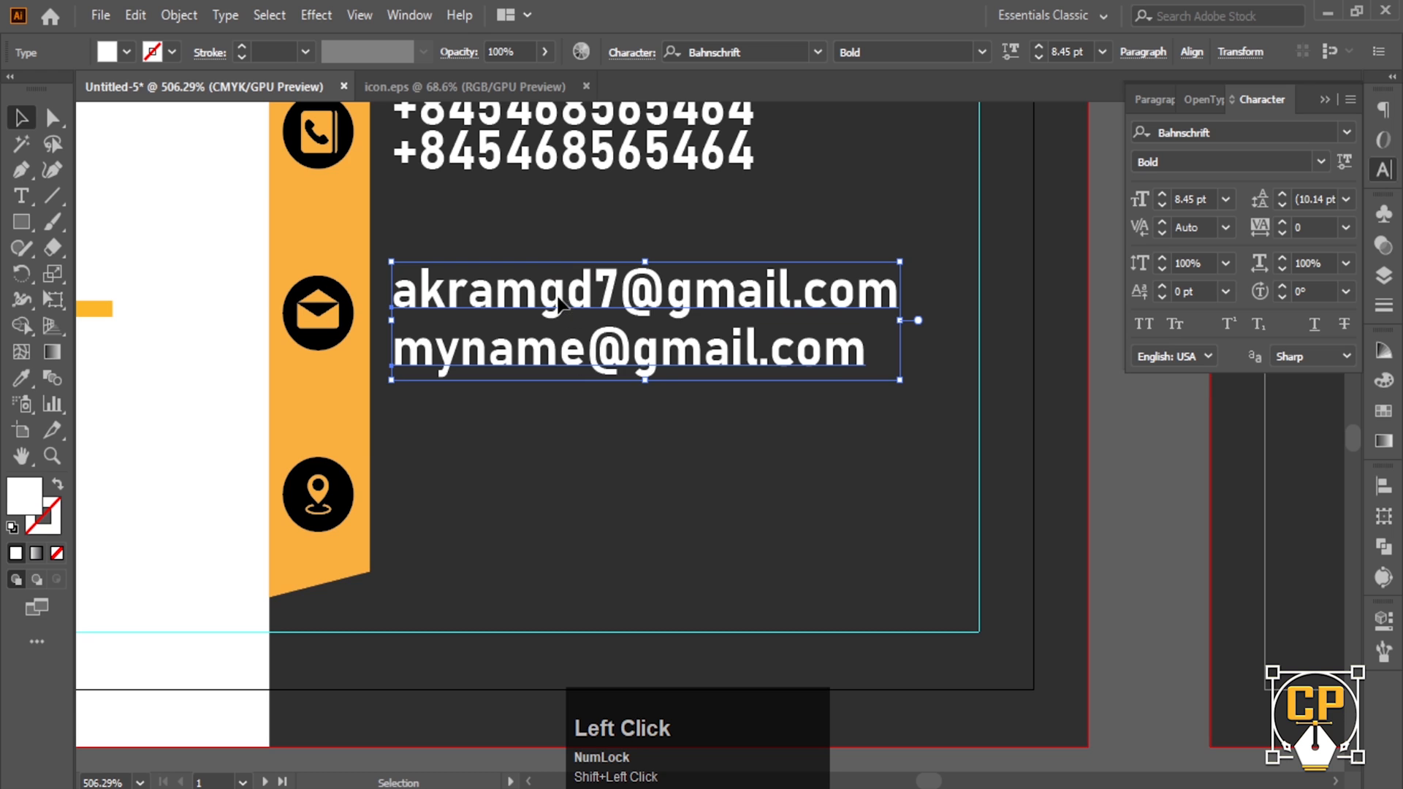
- Copy the email block beside the location icon and retype its lines as the street address and city
left_click_drag(557, 303, 545, 472)
triple_click(545, 468)
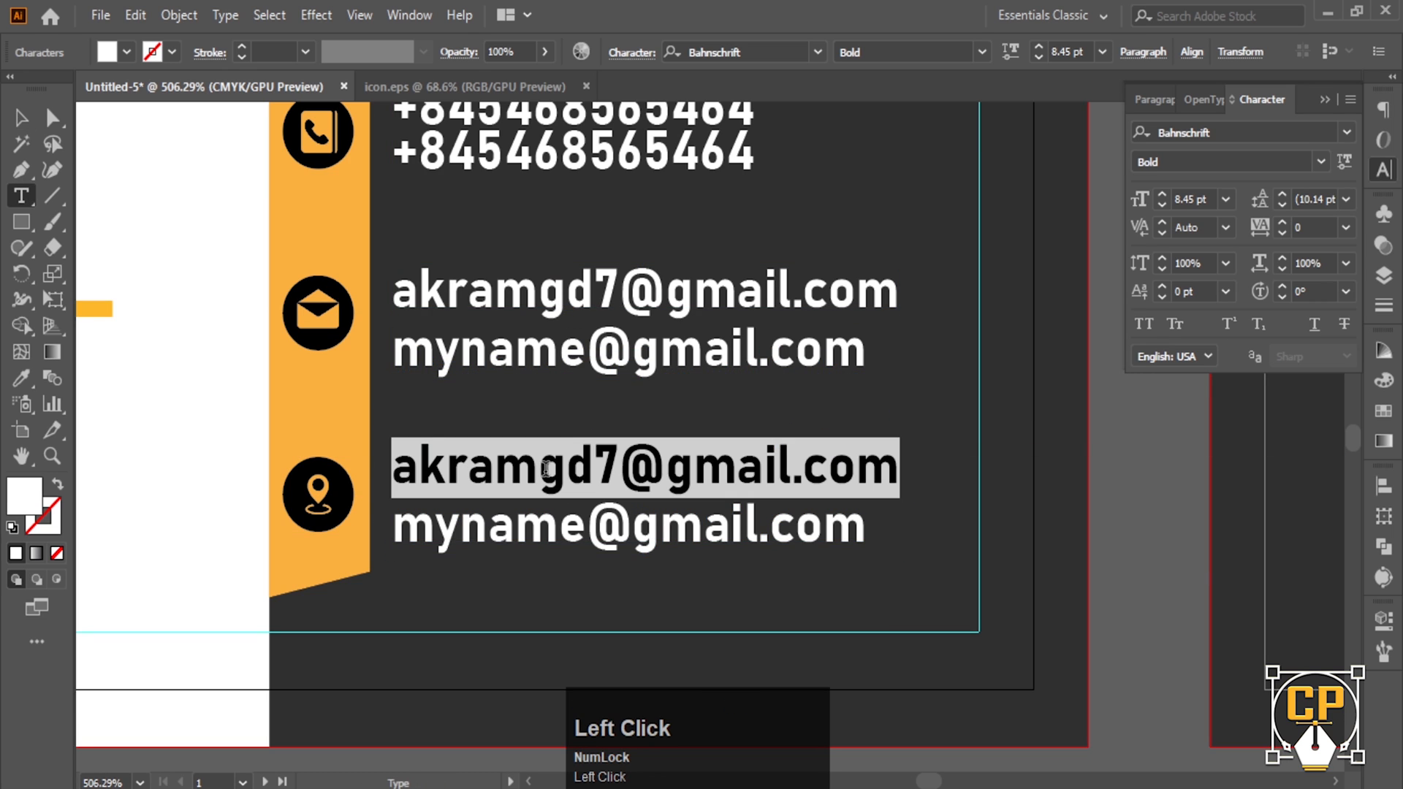
type("copixel")
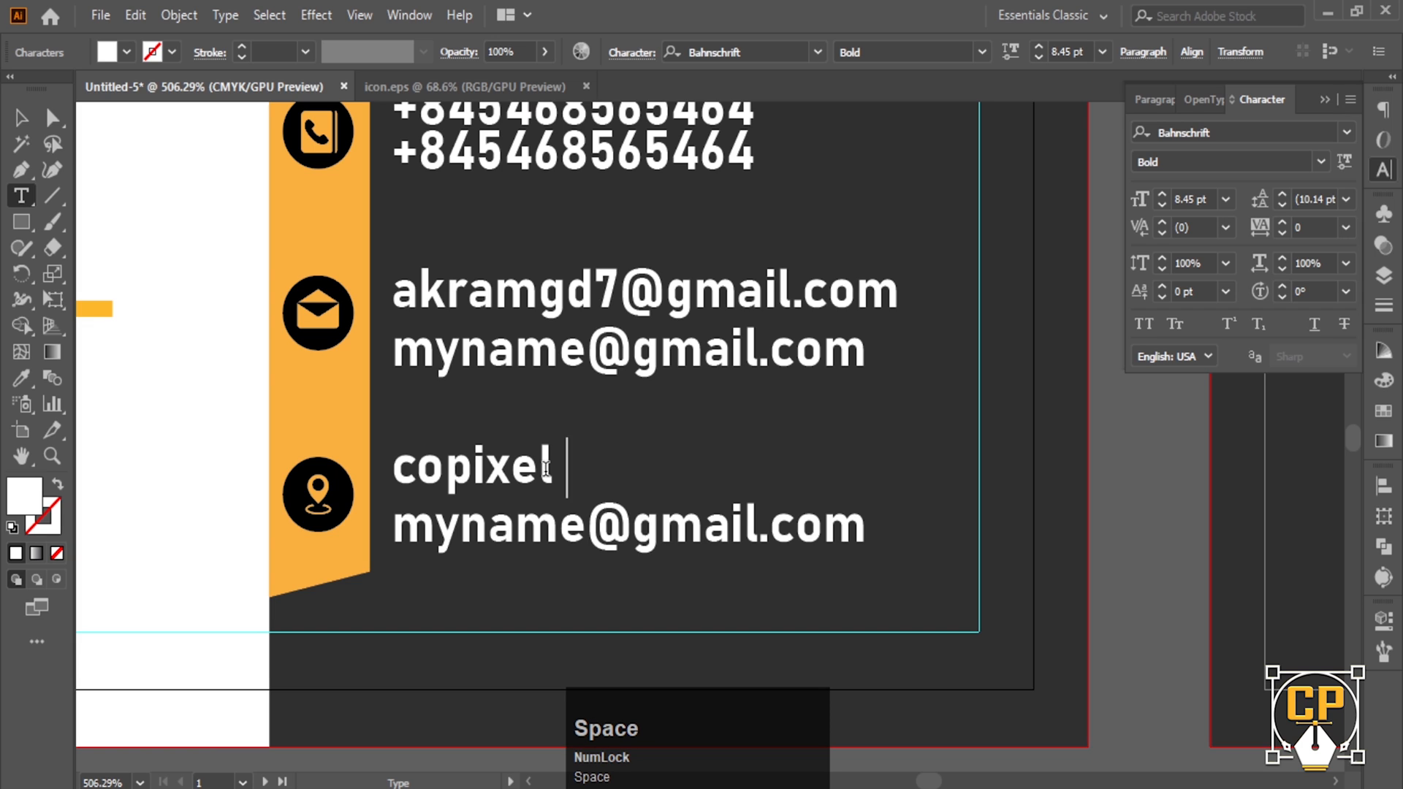
type(" 230/20")
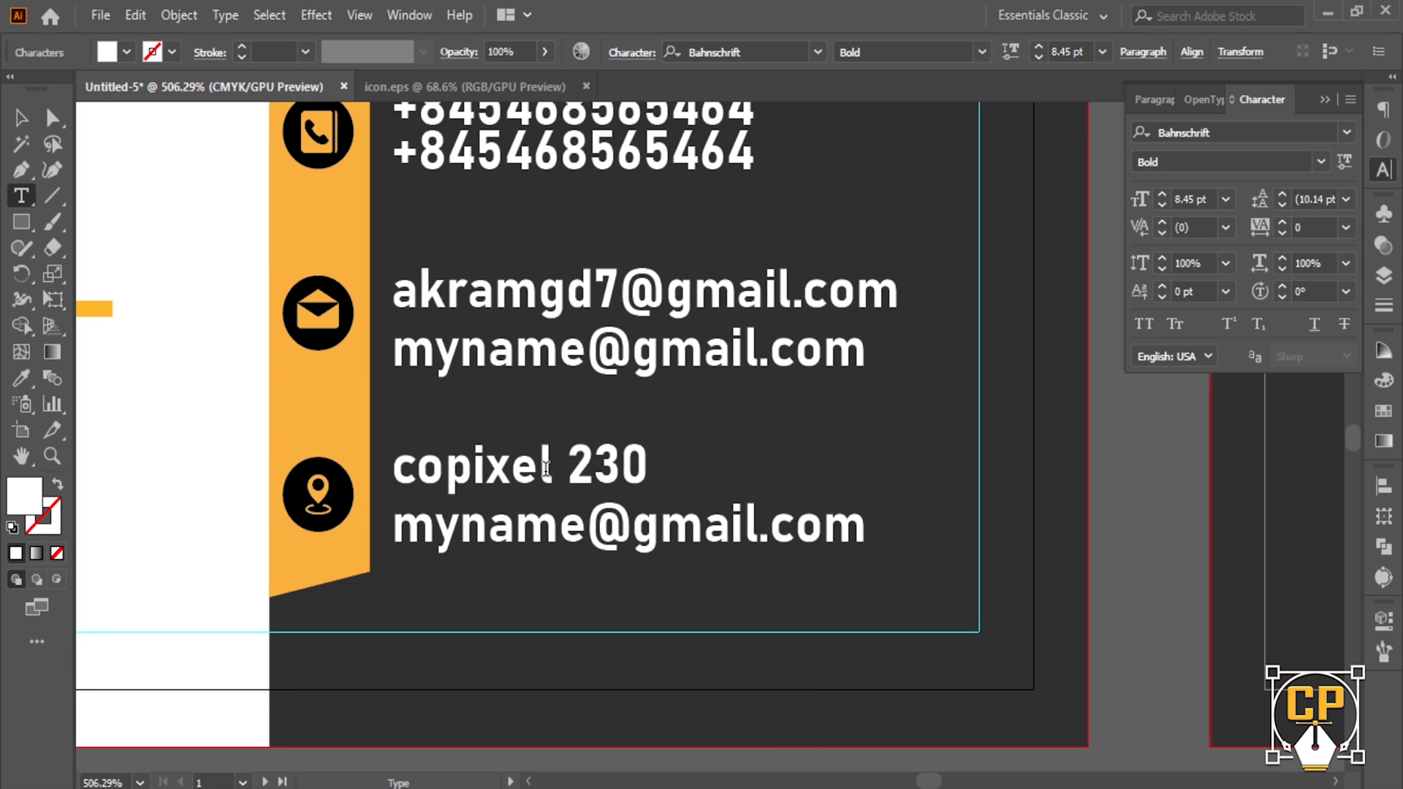
triple_click(595, 533)
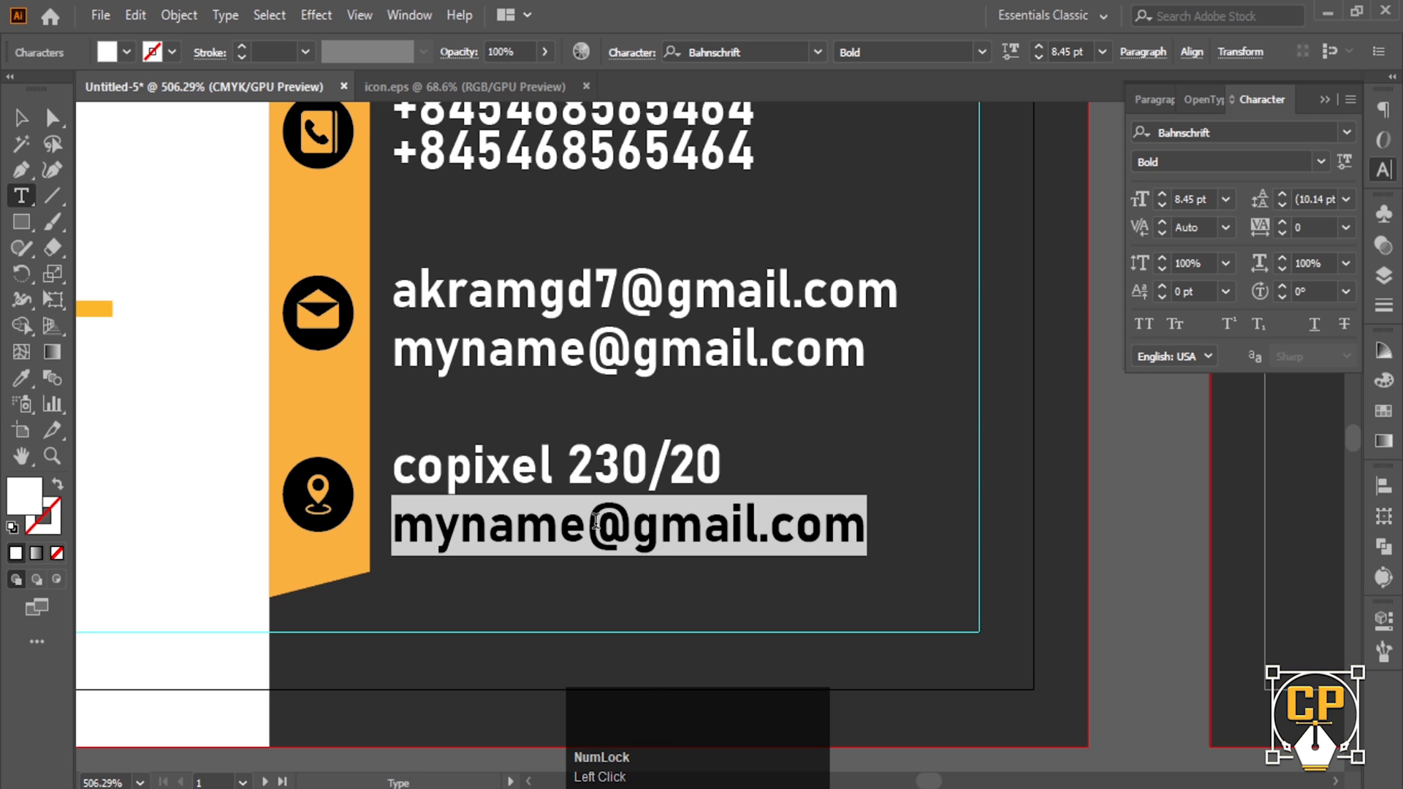
type("city")
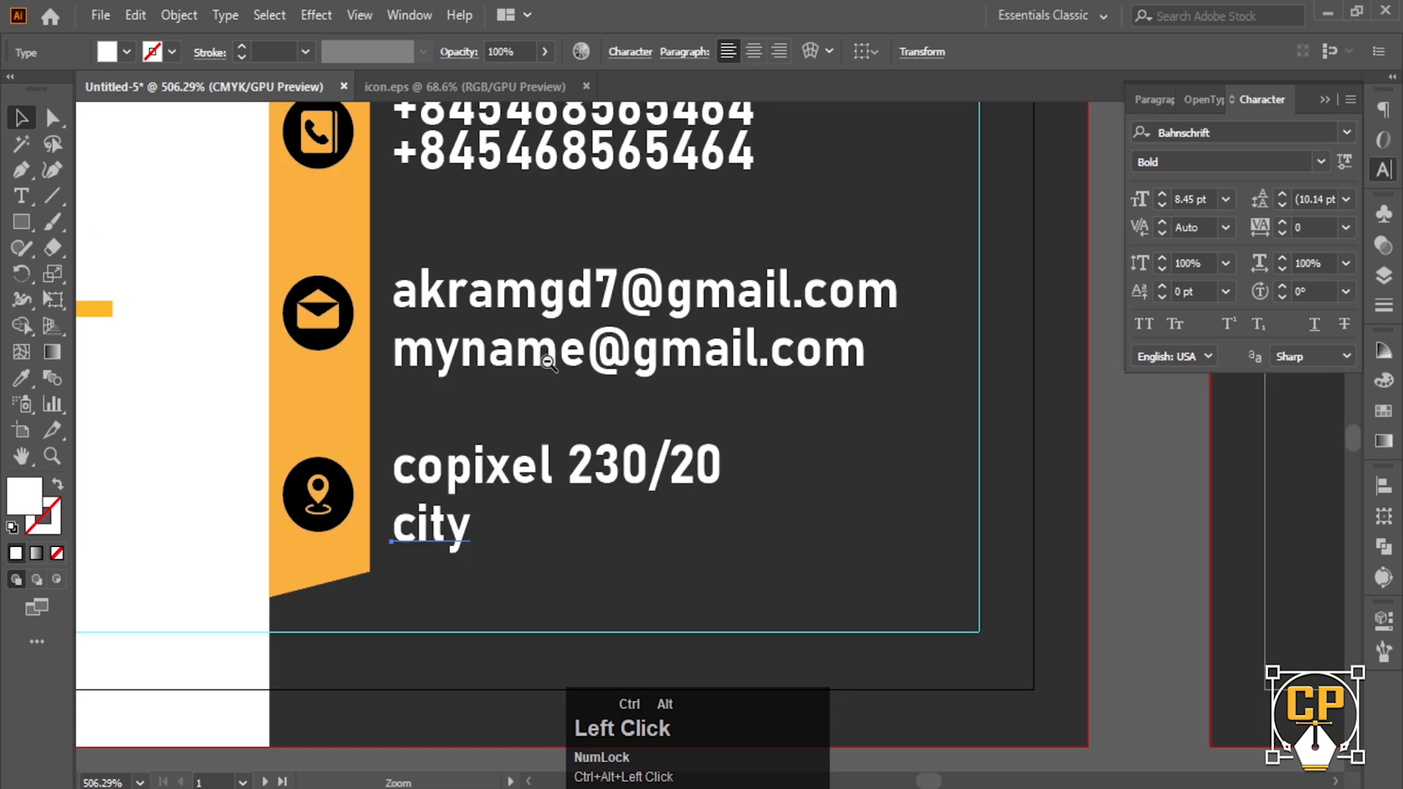
left_click(549, 363, "ctrl+alt")
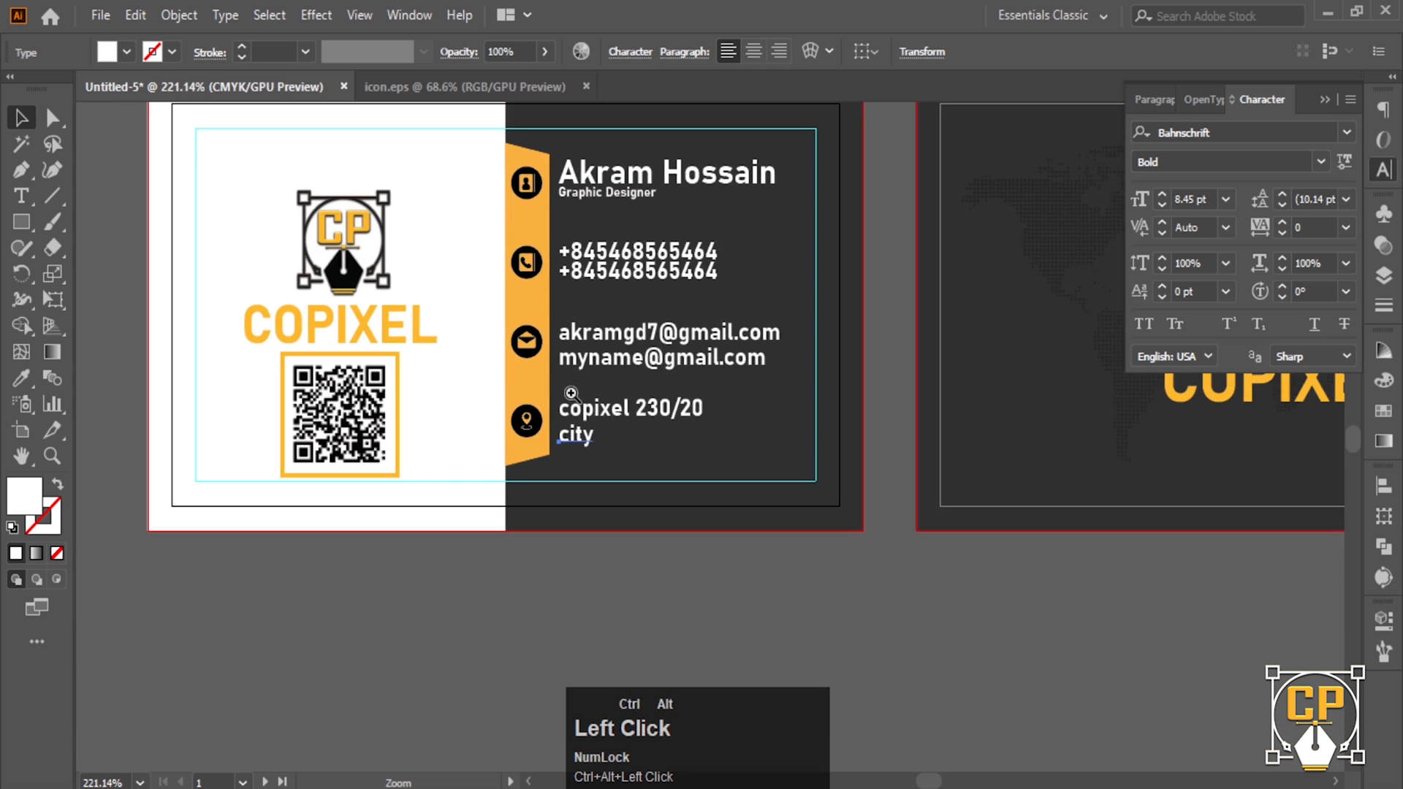
- Scale the front card's logo and COPIXEL group slightly smaller and nudge it right
left_click_drag(600, 353, 470, 416)
left_click(587, 443, "ctrl+alt")
left_click(725, 406)
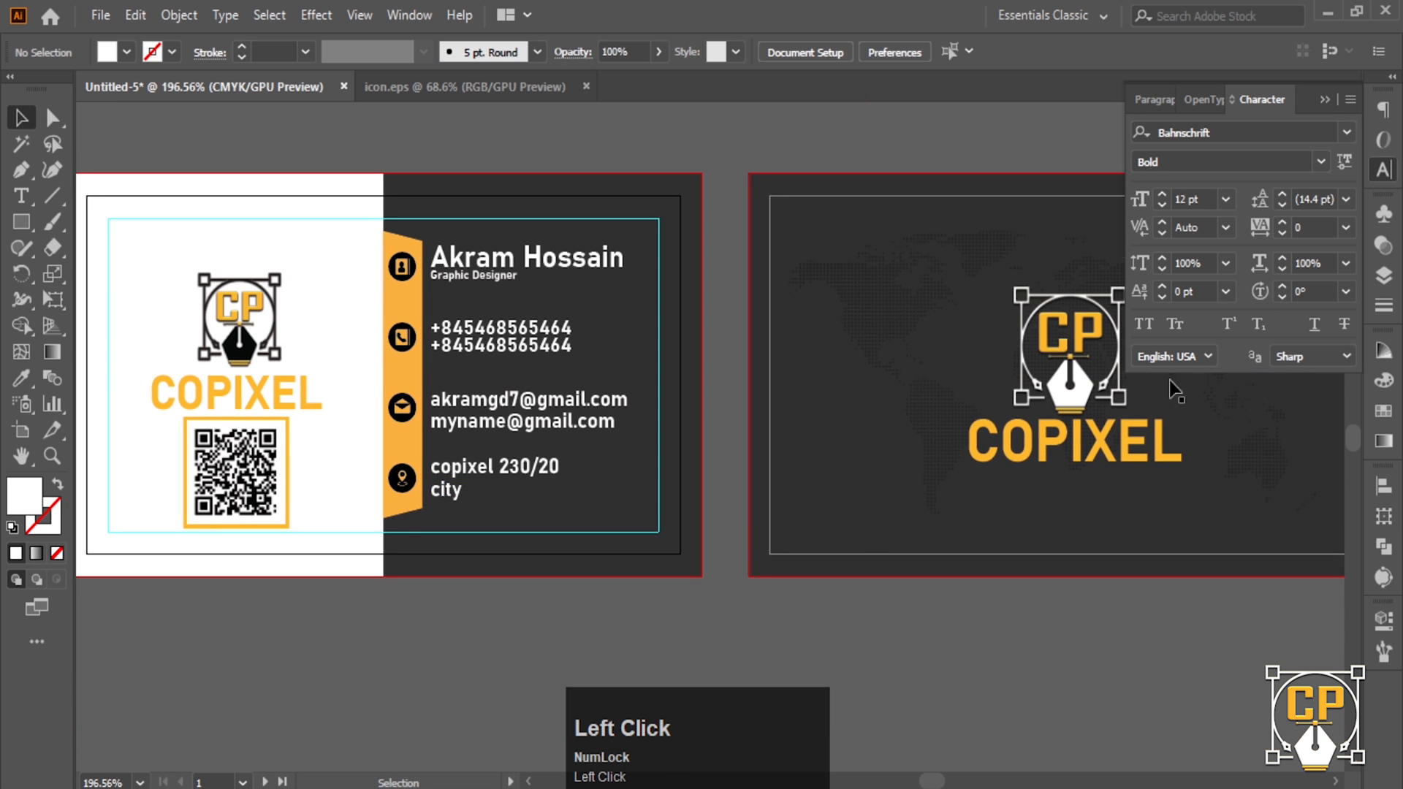
left_click(1328, 110)
left_click(799, 354, "ctrl+alt")
left_click_drag(787, 382, 741, 384)
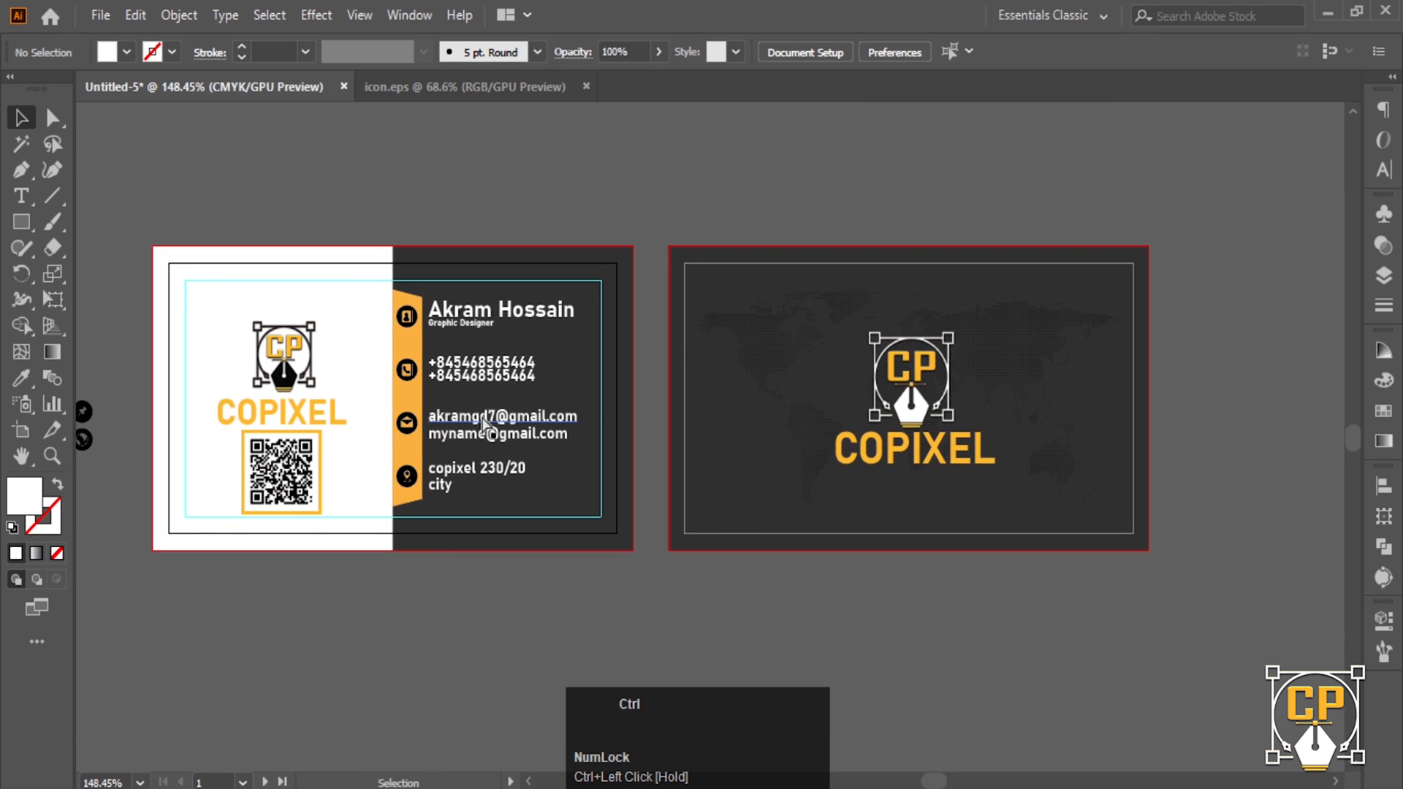
left_click(353, 377, "ctrl+alt")
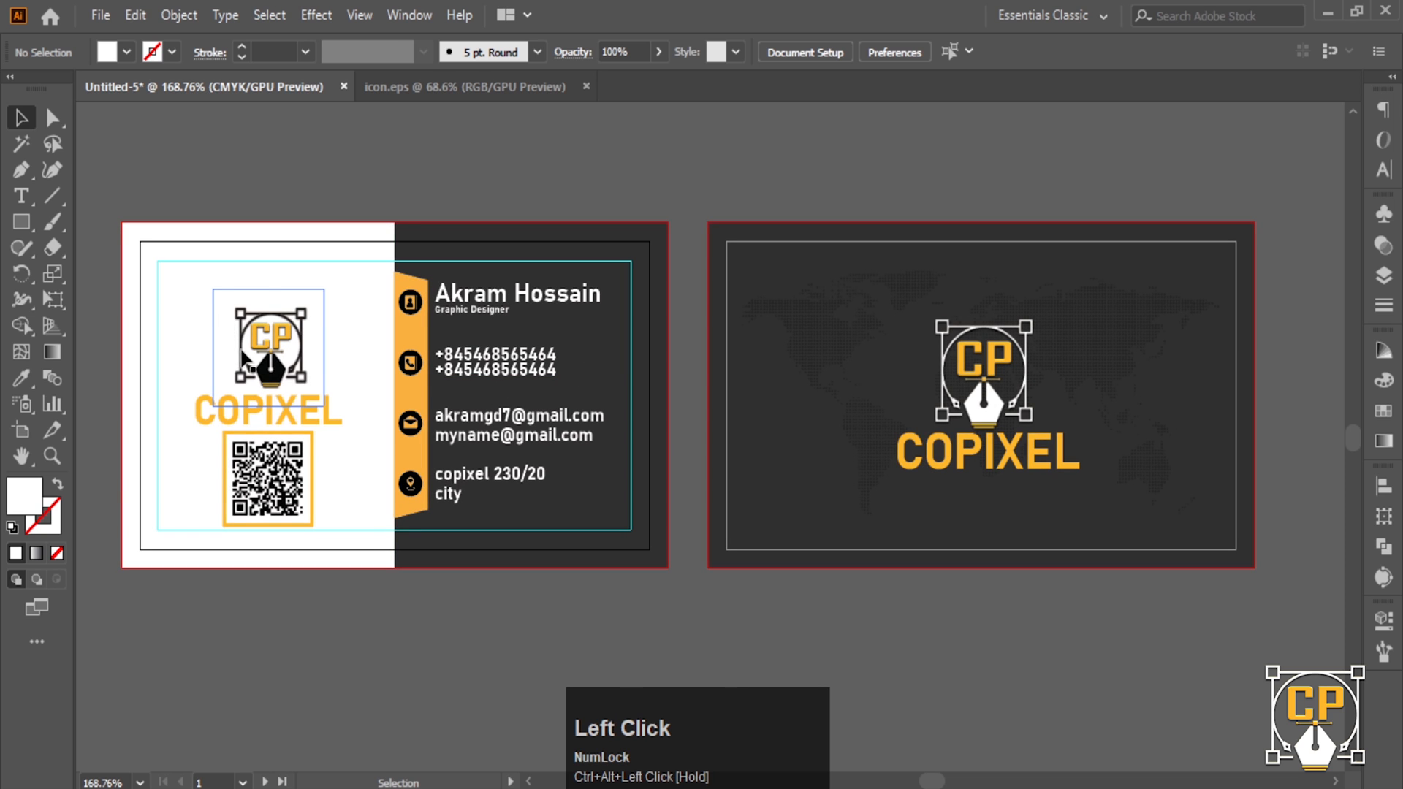
left_click(243, 358)
left_click_drag(343, 437, 318, 412)
left_click_drag(268, 339, 276, 340)
- Group the QR code with its orange frame and move the group left
left_click_drag(210, 449, 295, 458)
key("ctrl+z")
left_click(339, 587)
left_click(245, 471)
left_click(208, 477, "shift")
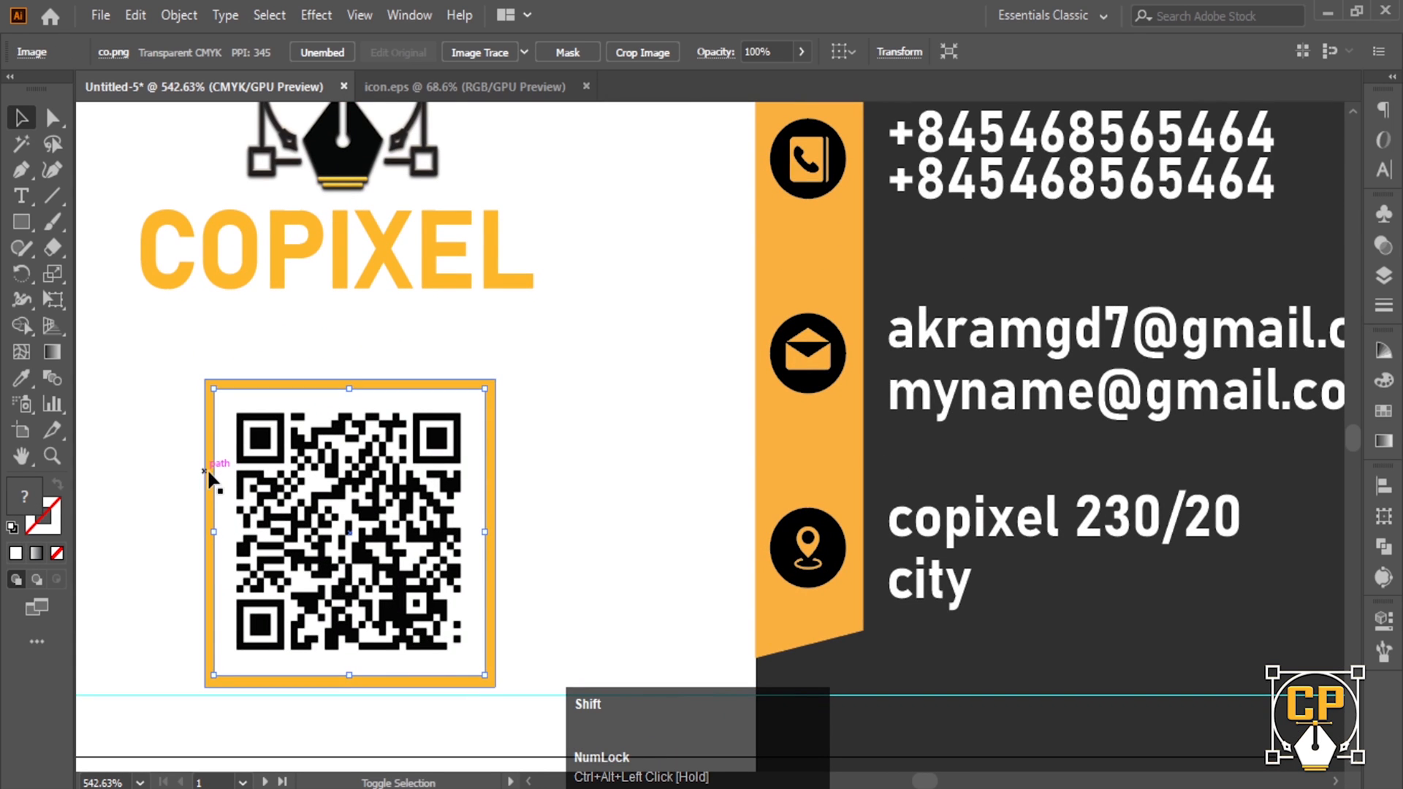
key("ctrl+g")
left_click_drag(410, 484, 377, 487)
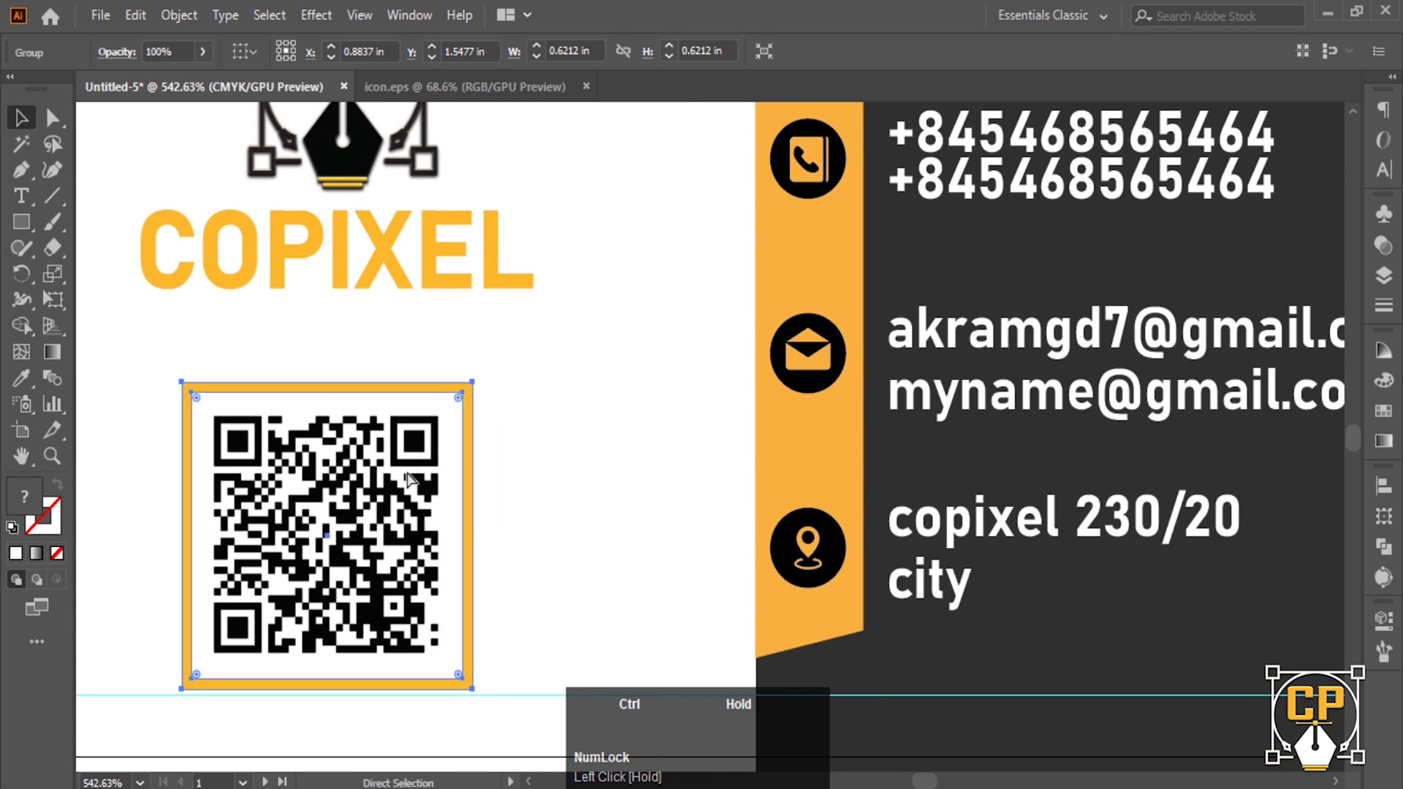
- Place a small globe icon on the back card's lower left
left_click(409, 420, "ctrl+alt")
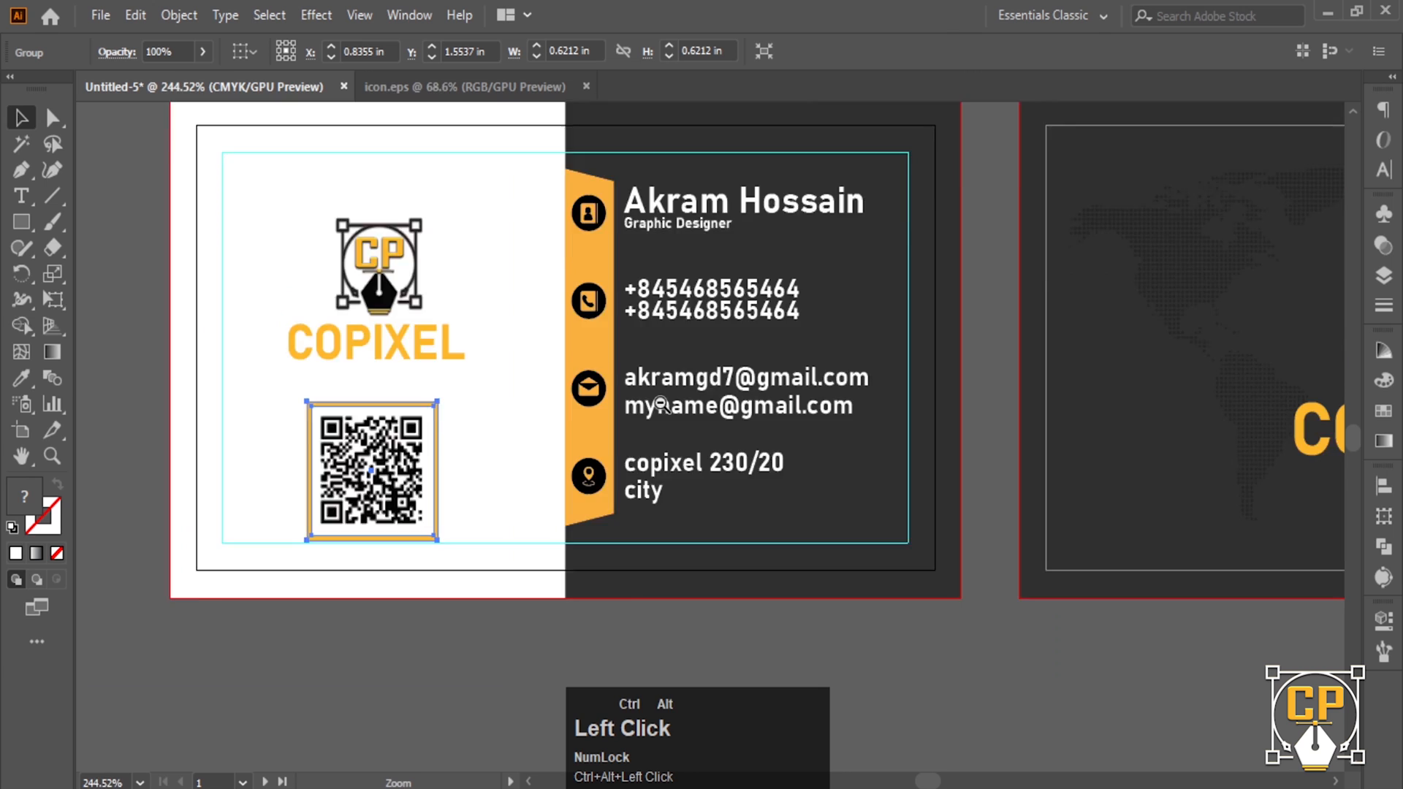
left_click_drag(926, 392, 635, 404)
left_click(633, 404, "ctrl+alt")
left_click_drag(871, 478, 814, 467)
left_click(808, 443)
left_click(782, 447, "ctrl+alt")
left_click(743, 463, "ctrl+alt")
mouse_move(621, 438)
left_mouse_down()
mouse_move(597, 422)
mouse_move(621, 440)
left_mouse_up()
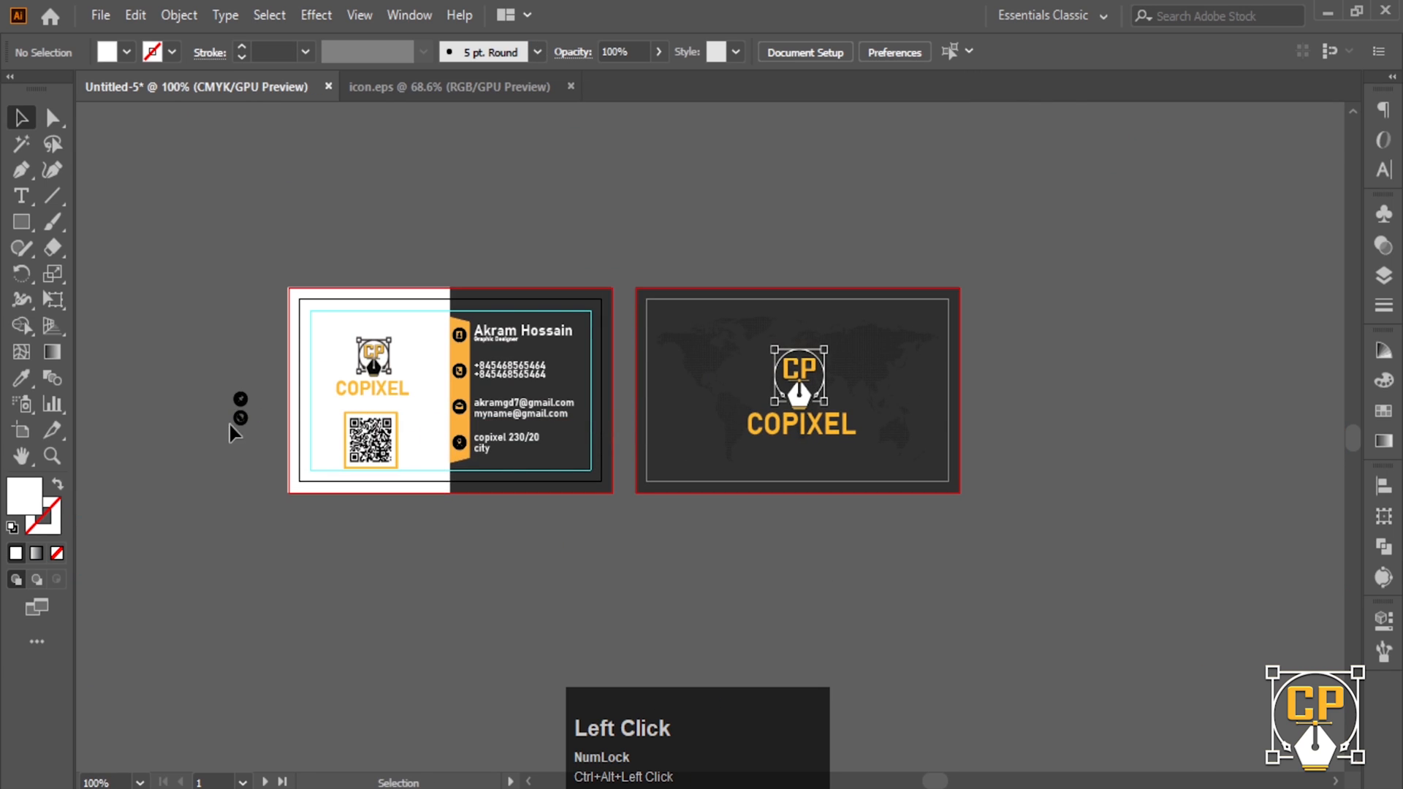
left_click_drag(238, 418, 686, 470)
- Fill the globe icon on the back card with the light colour dfdfed
left_click_drag(572, 459, 650, 457)
left_click(511, 451)
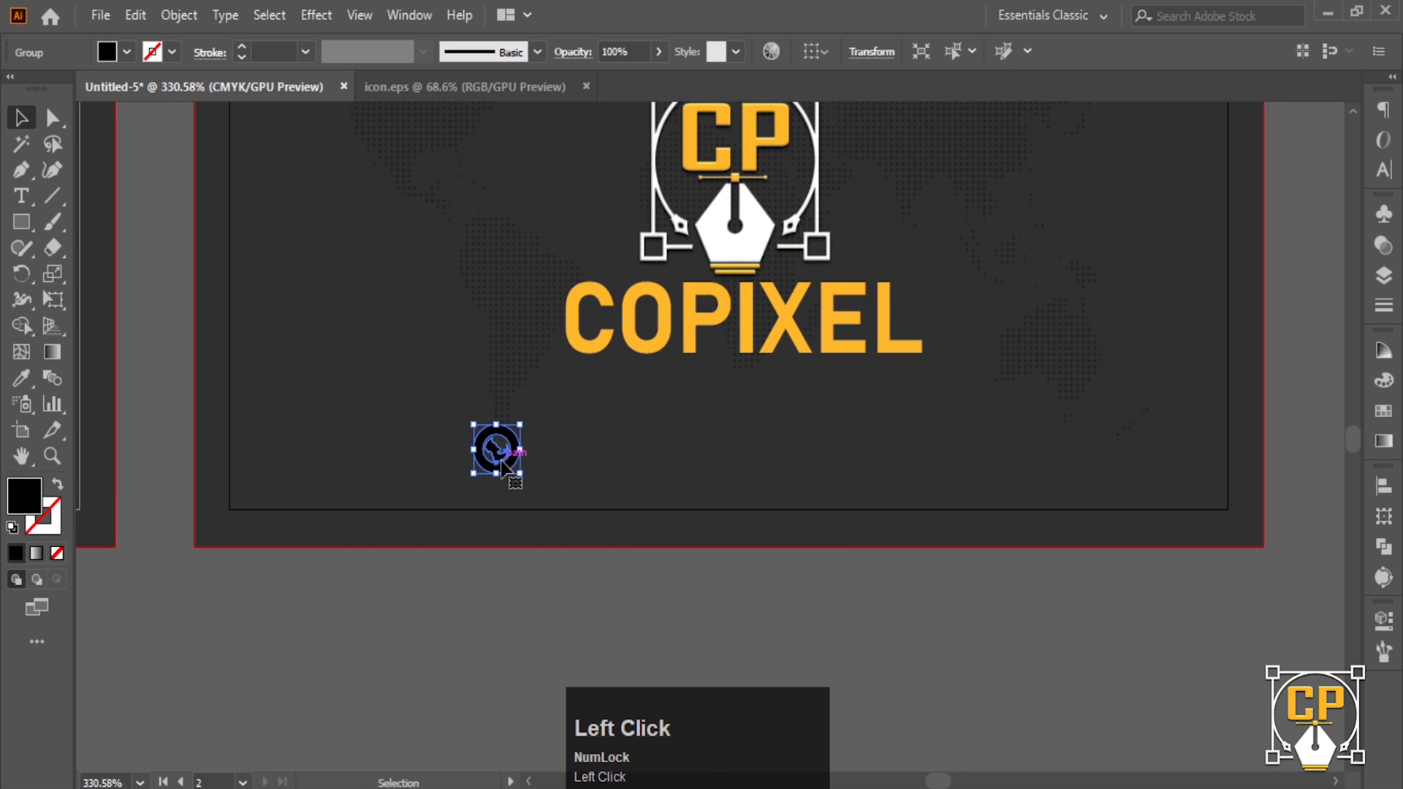
double_click(40, 500)
double_click(1252, 498)
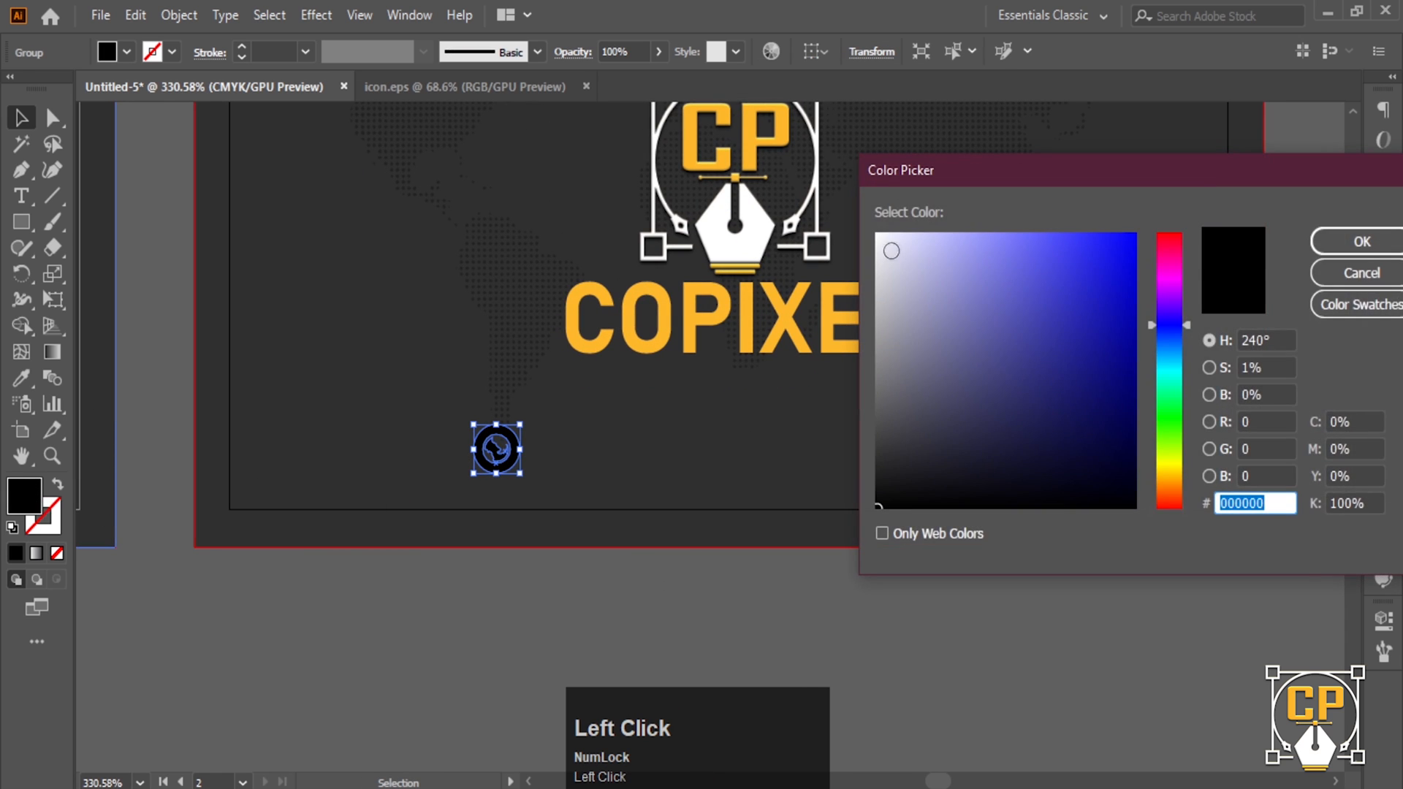
type("dfdfed")
left_click(1353, 241)
- Enlarge the globe icon proportionally and move it up and left
left_click(711, 632)
mouse_move(489, 456)
left_mouse_down()
mouse_move(477, 458)
mouse_move(528, 452)
mouse_move(489, 459)
mouse_move(496, 438)
left_mouse_up()
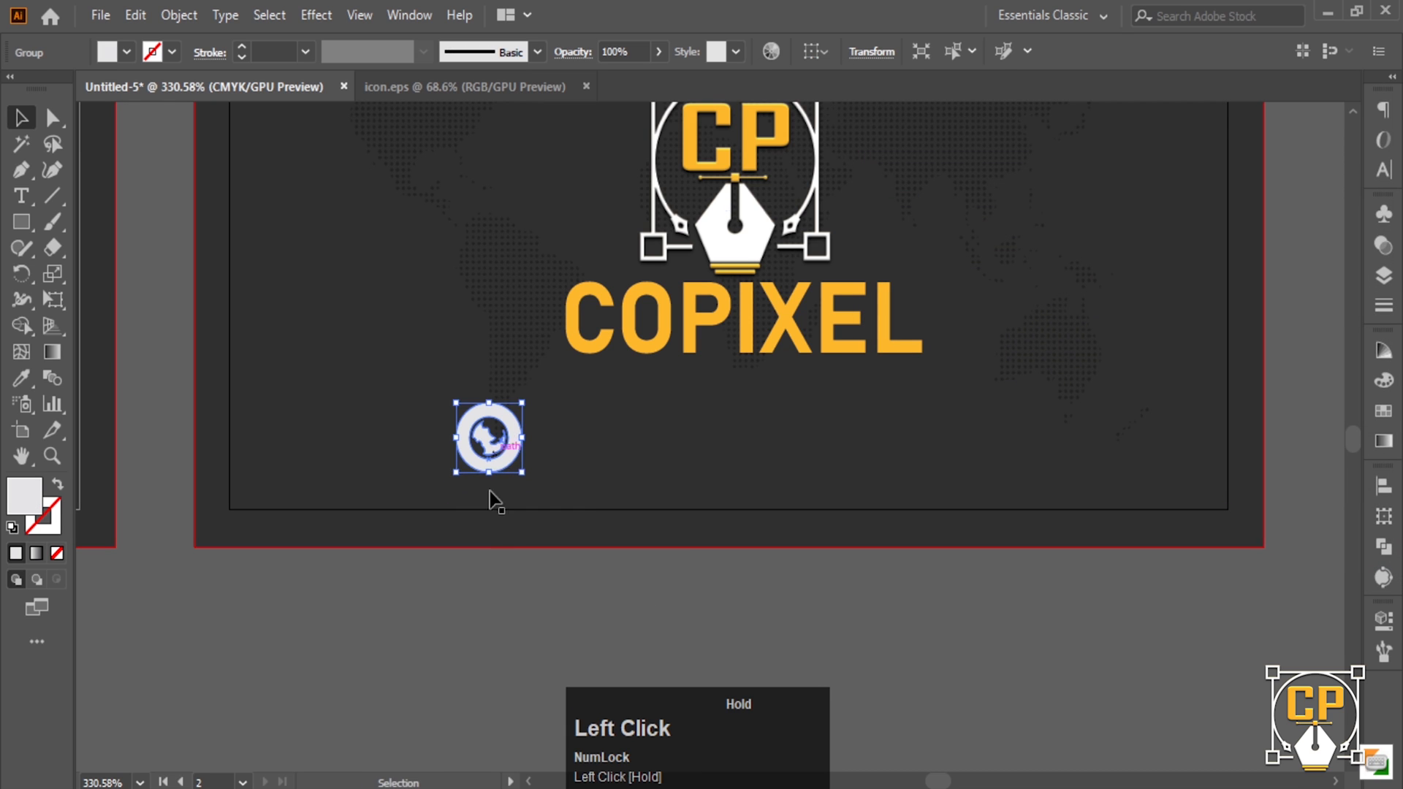
left_click(163, 481)
left_click_drag(560, 541, 313, 548)
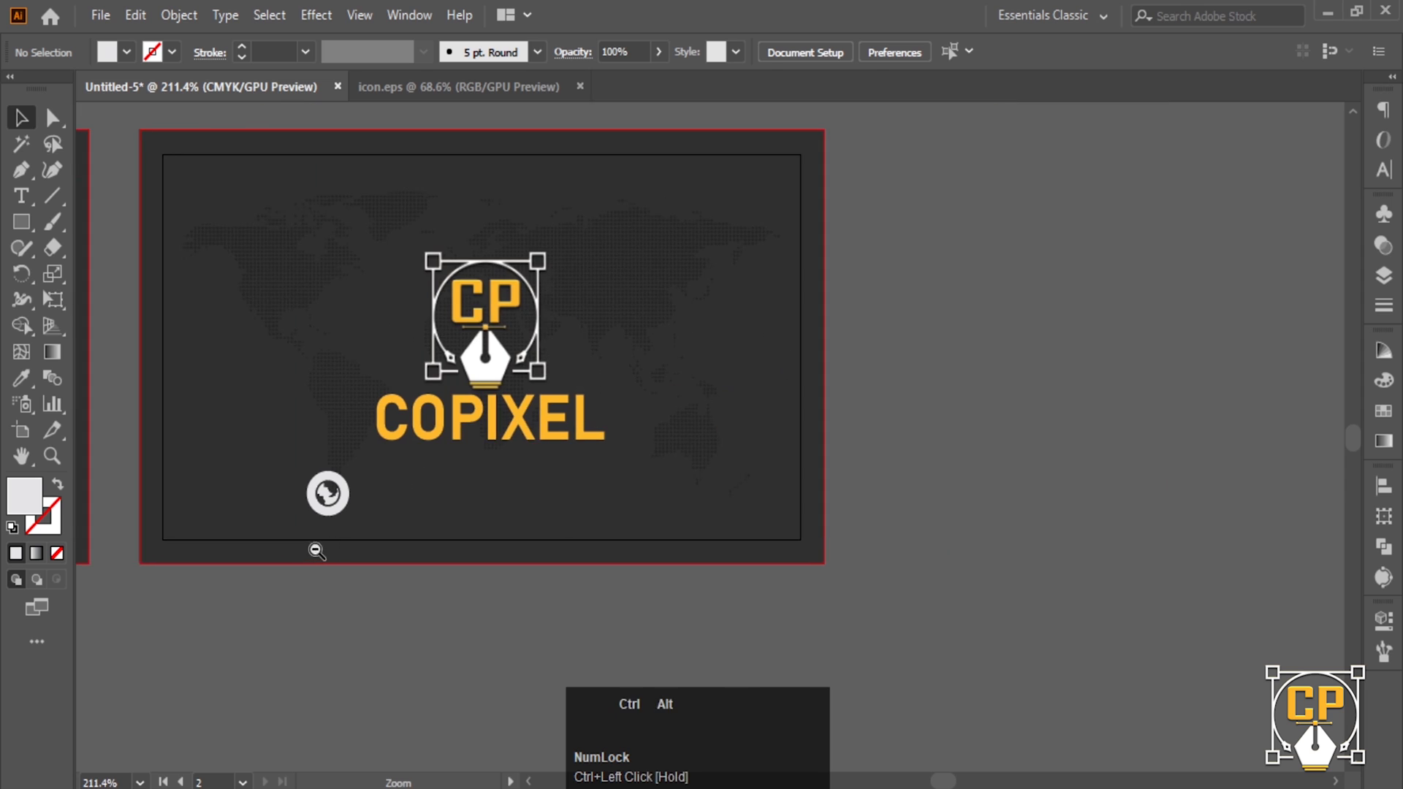
left_click(27, 206)
left_click(381, 497)
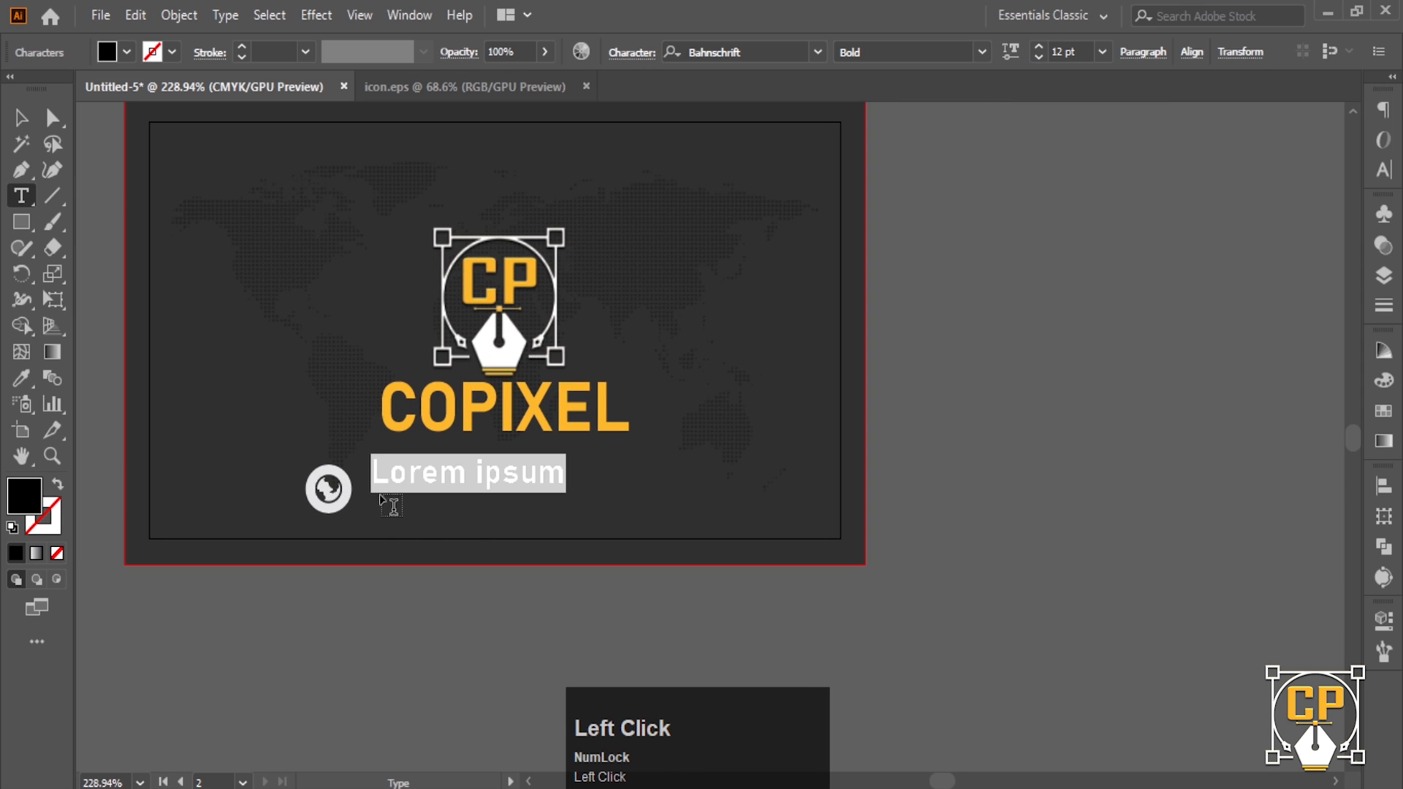
type("W")
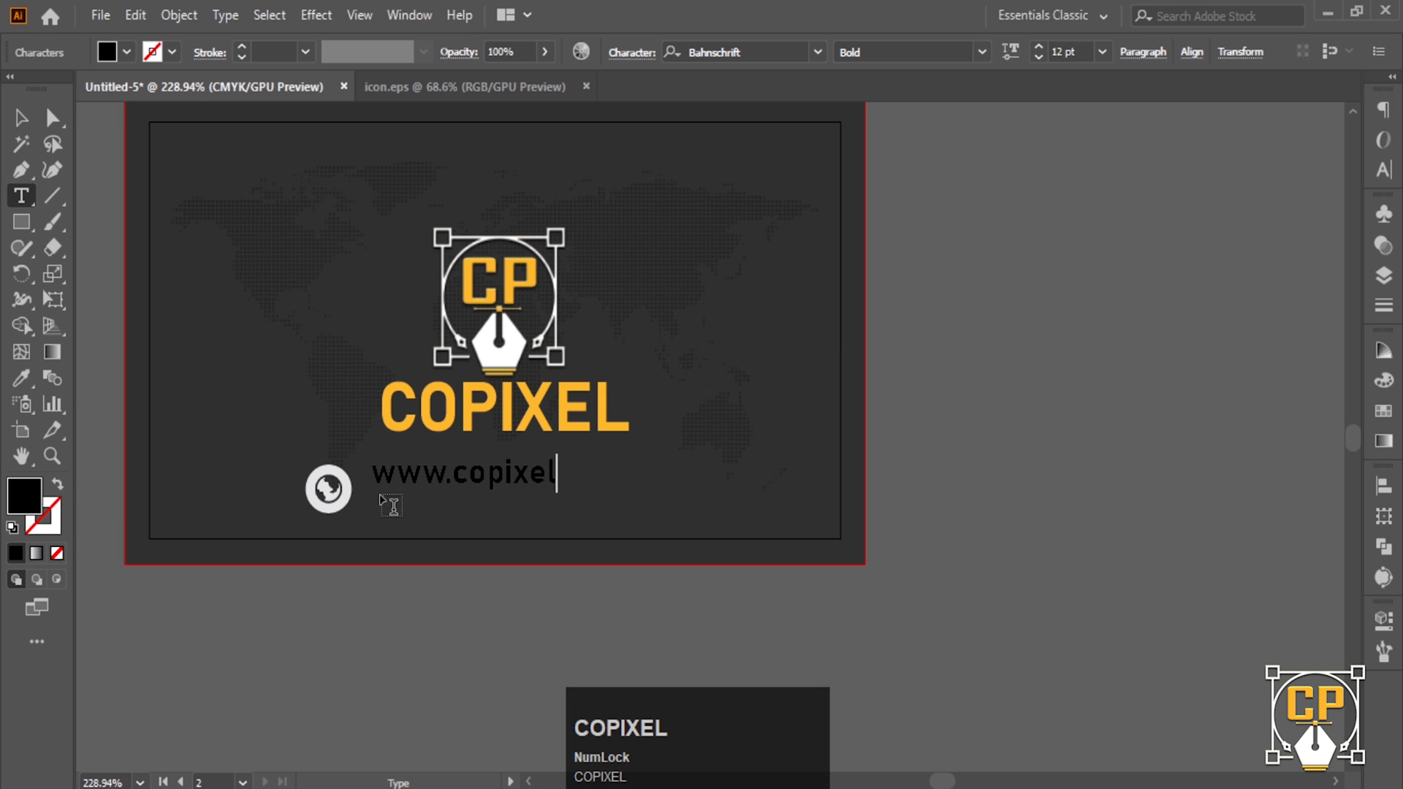
type("ww.copixel.")
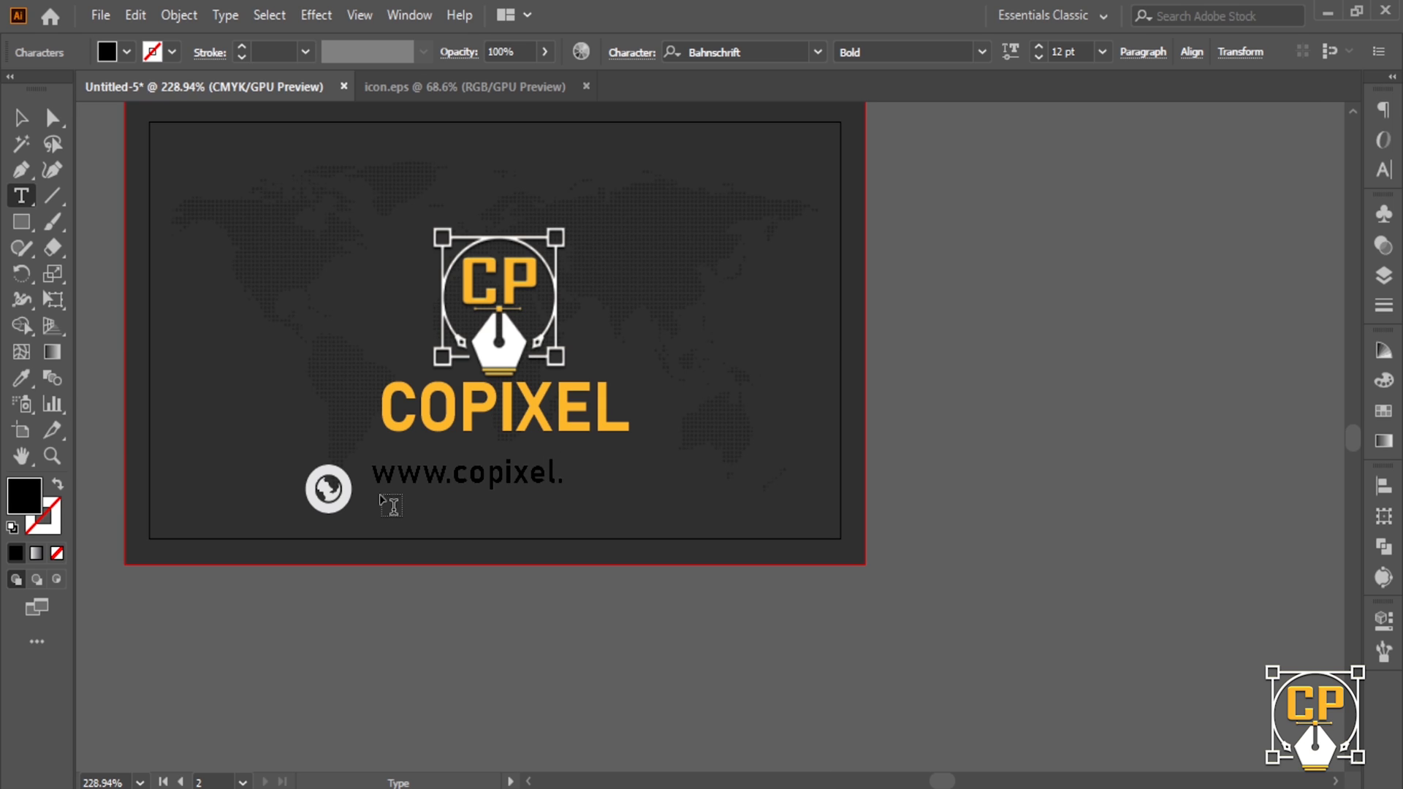
type("com")
left_click(20, 119)
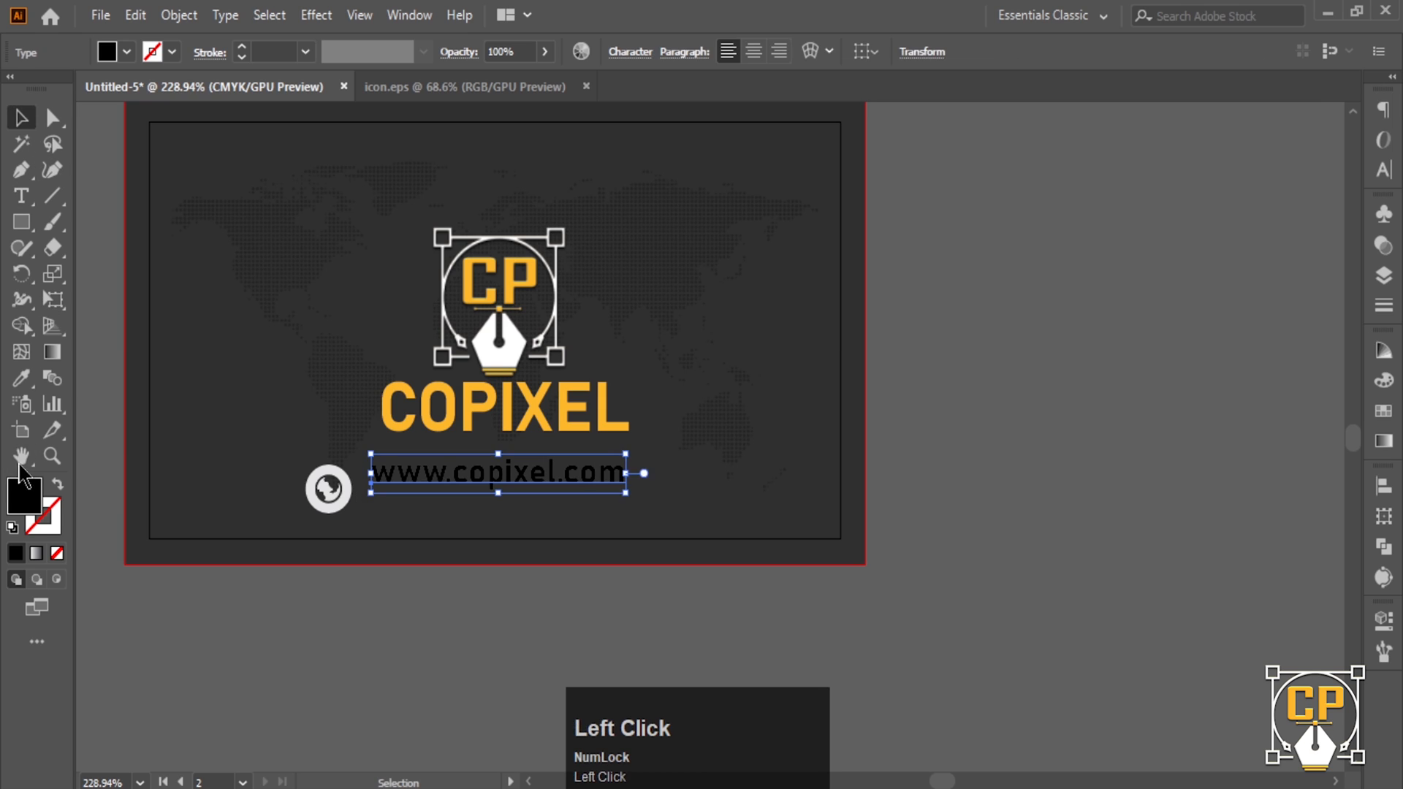
- Make the website text white by sampling the logo with the Eyedropper
left_click(22, 377)
left_click(515, 340)
left_click(21, 118)
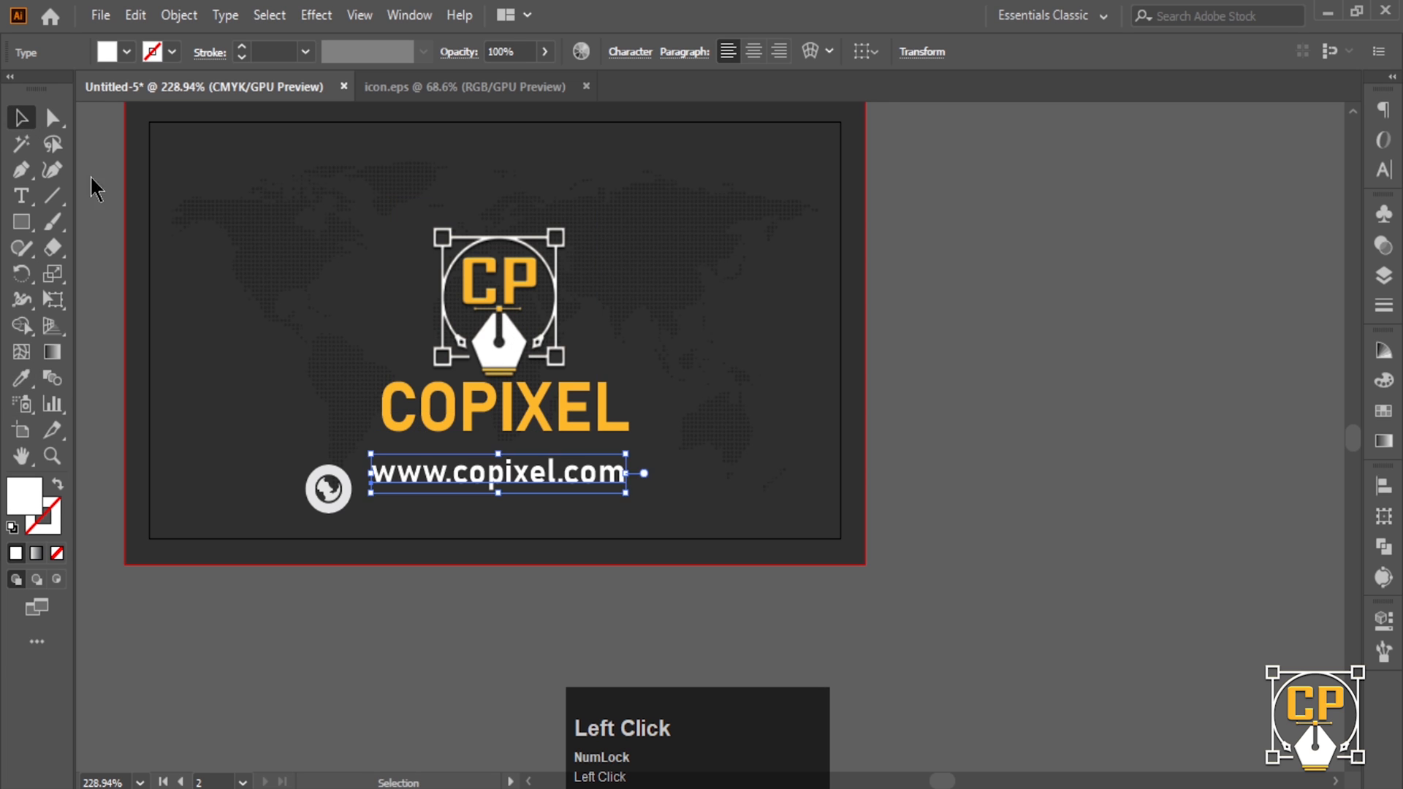
left_click(476, 502)
key("ctrl+space")
left_click_drag(475, 501, 380, 504)
- Reposition the website text and globe icon together beneath COPIXEL
left_click(480, 628)
key("ctrl+alt+space")
left_click_drag(336, 493, 469, 502)
left_click_drag(371, 489, 409, 515)
left_click(387, 520, "alt+shift")
left_click(392, 518)
- Shrink the globe icon and zoom out to show both finished cards
left_click(430, 641)
key("ctrl+alt+space")
left_click_drag(632, 510, 583, 511)
left_click(583, 509, "ctrl+alt")
left_click(565, 497, "ctrl+alt")
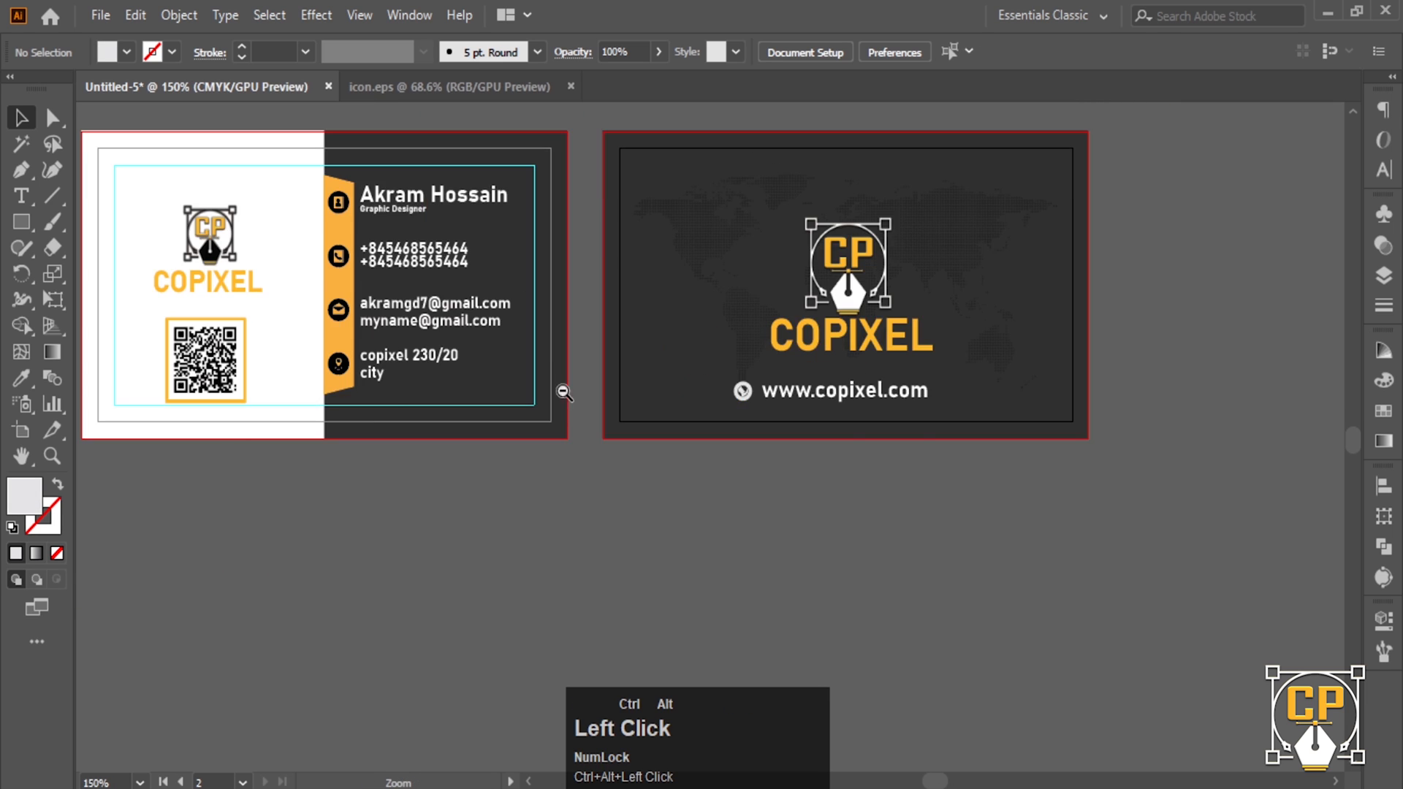
left_click_drag(560, 392, 511, 538)
left_click(585, 473, "ctrl+alt")
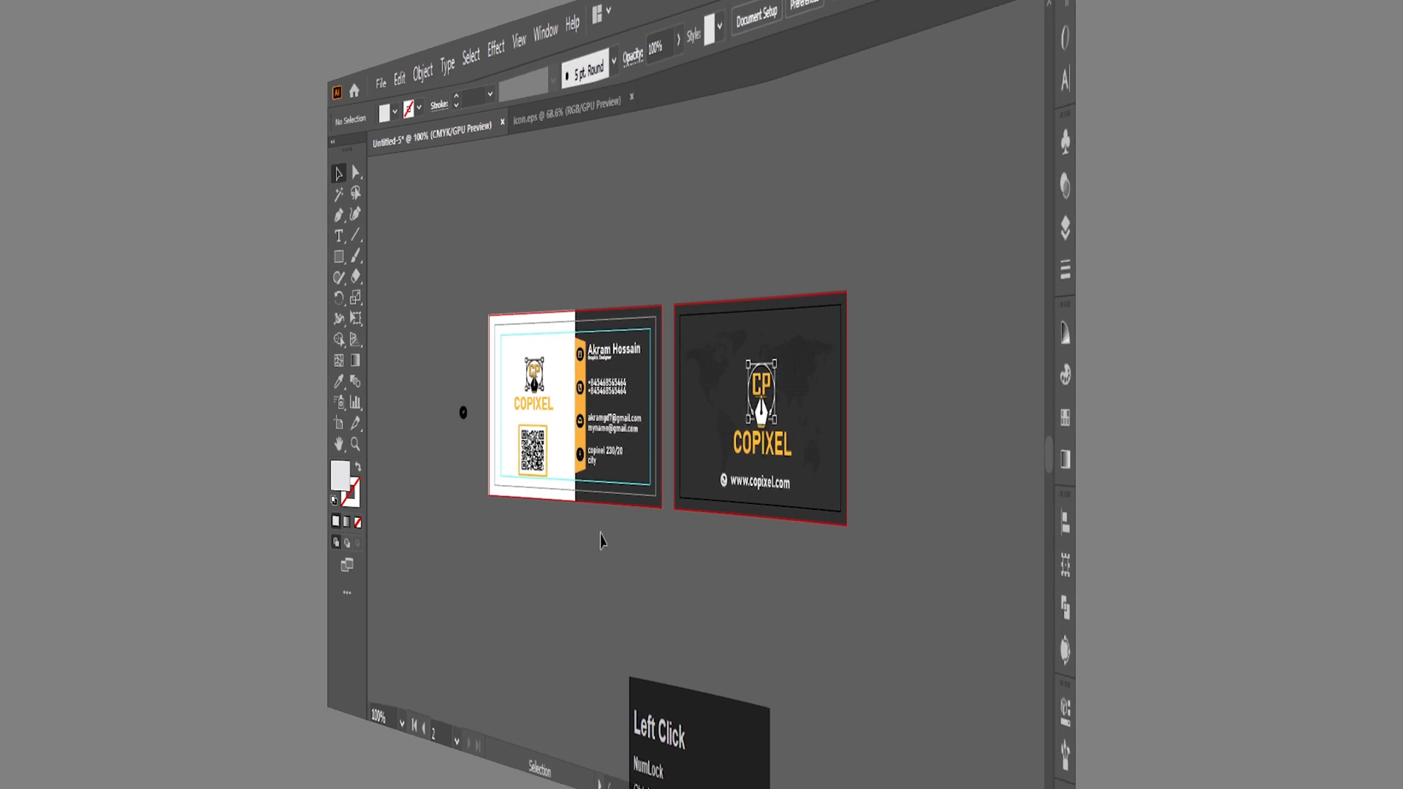